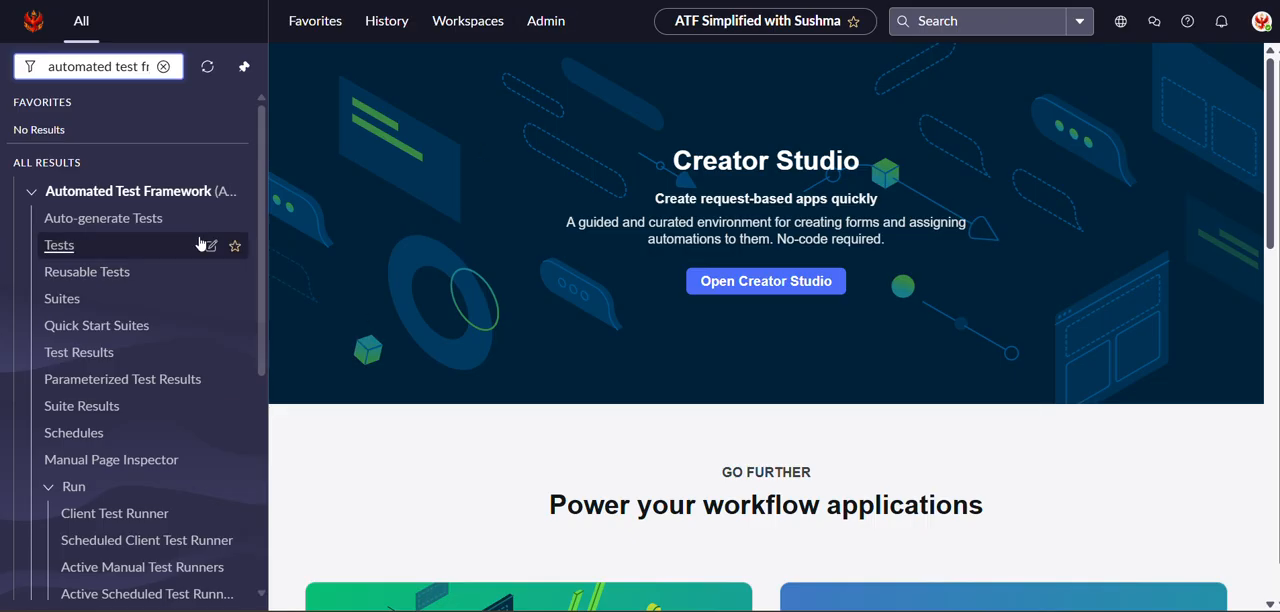
# Create a new automated test named "Knowledge: Publish Workflow" and save it.
pyautogui.click(58, 256)
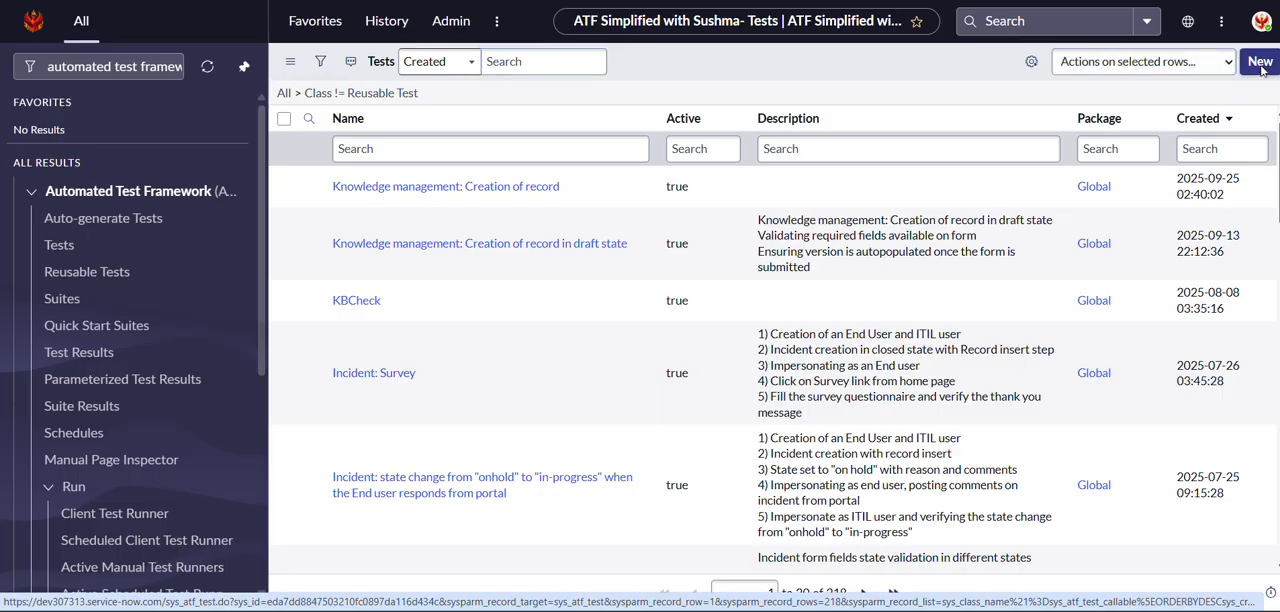
pyautogui.click(1260, 62)
pyautogui.doubleClick(582, 110)
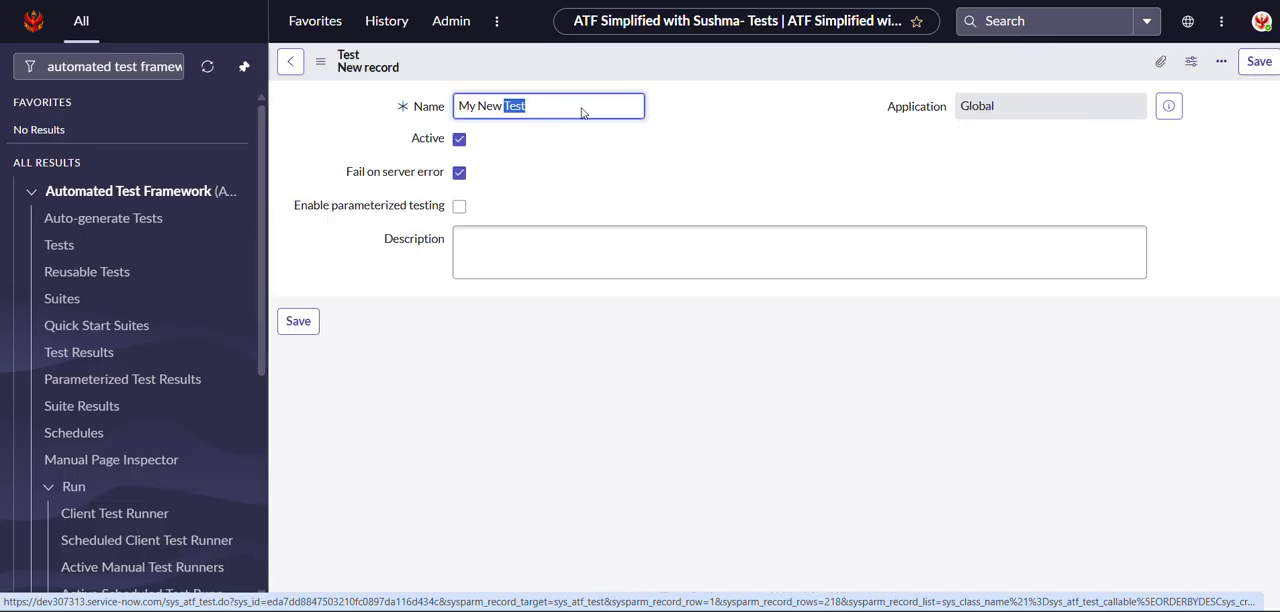
pyautogui.hotkey('ctrl', 'a')
pyautogui.write('Kn')
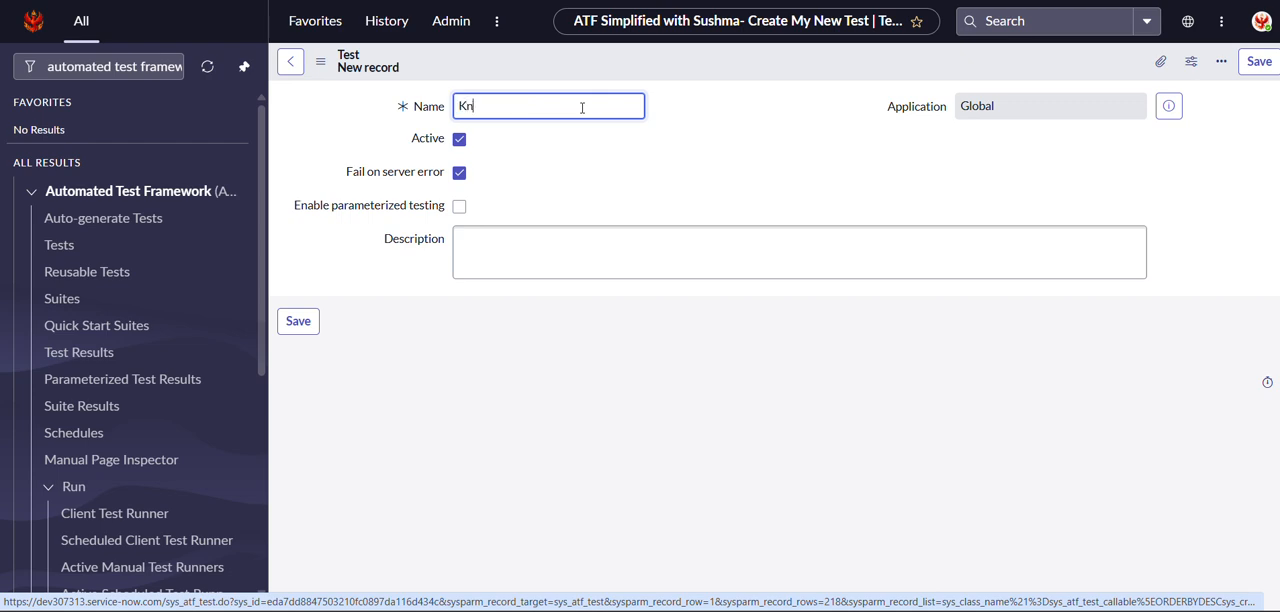
pyautogui.write('owledge: C')
pyautogui.press('BackSpace')
pyautogui.write('Publish')
pyautogui.write(' Wp')
pyautogui.write('o')
pyautogui.write('rkflow')
pyautogui.click(298, 321)
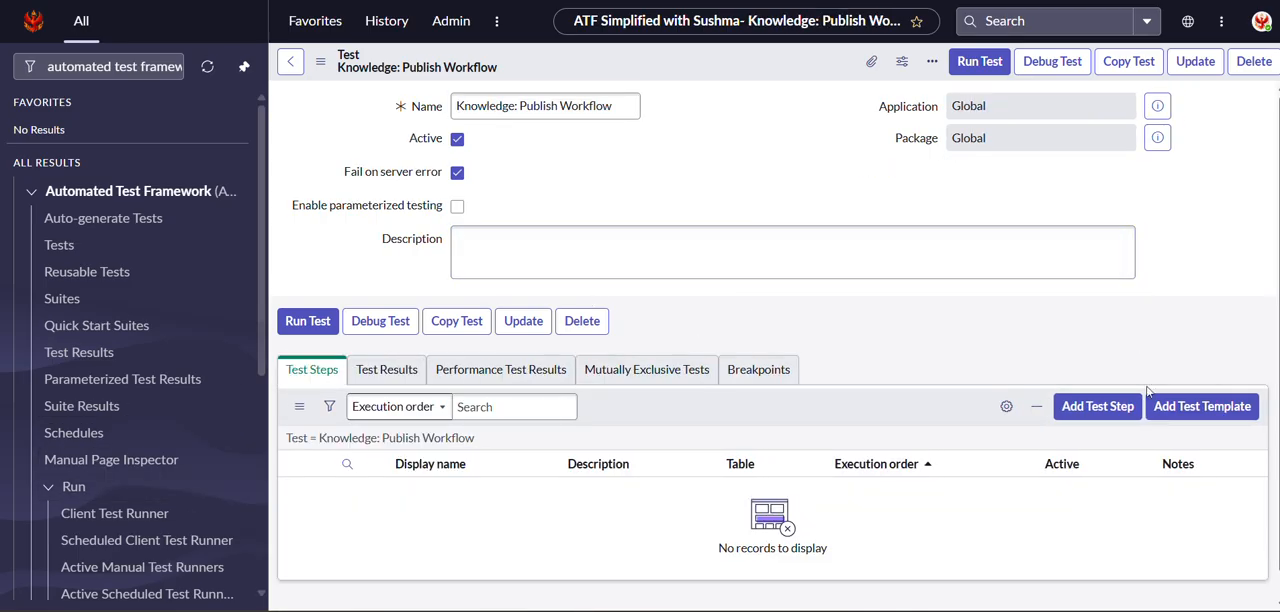
# Start a Create a User test step with first name "Knowledge" and last name "Author".
pyautogui.click(1097, 406)
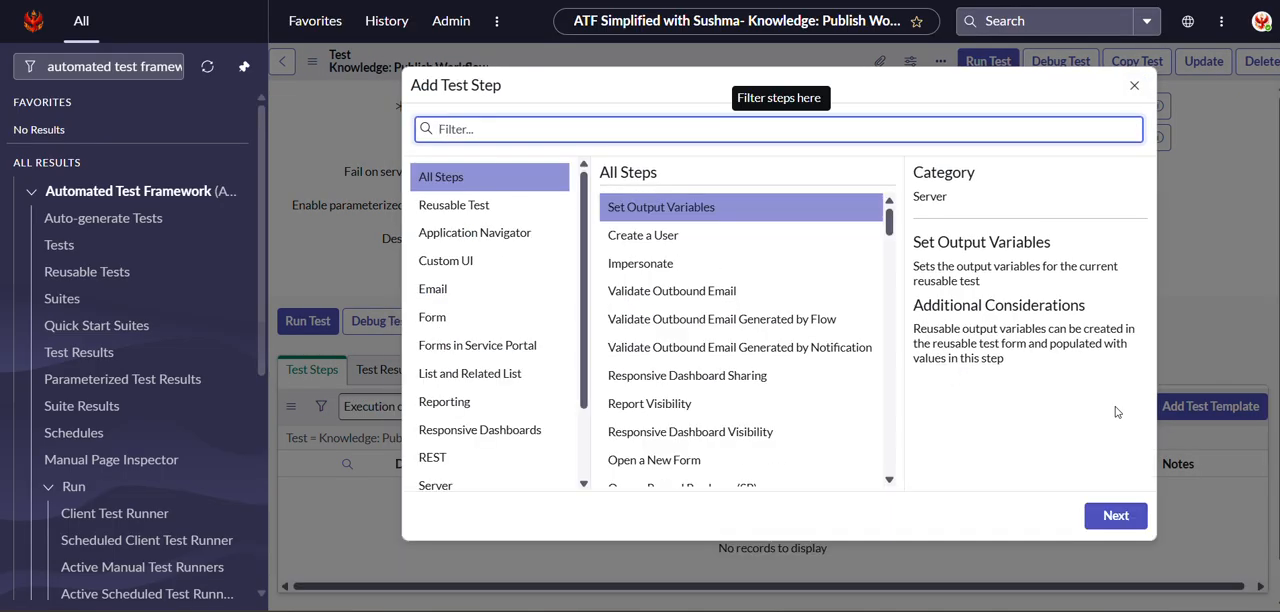
pyautogui.press('Down')
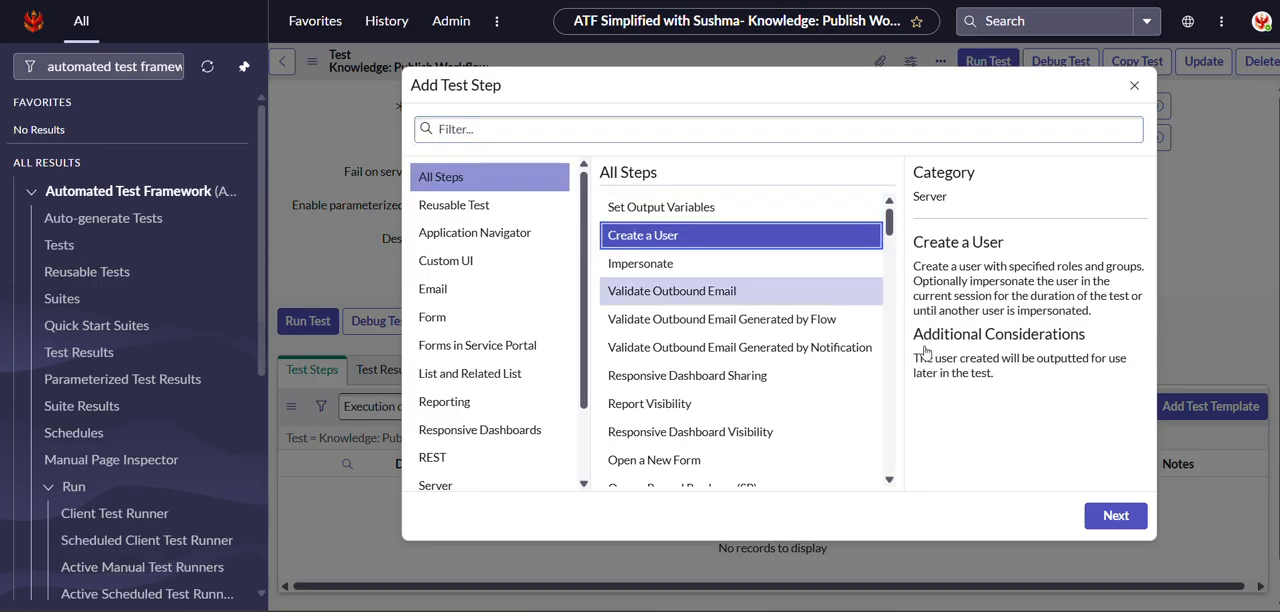
pyautogui.click(1111, 524)
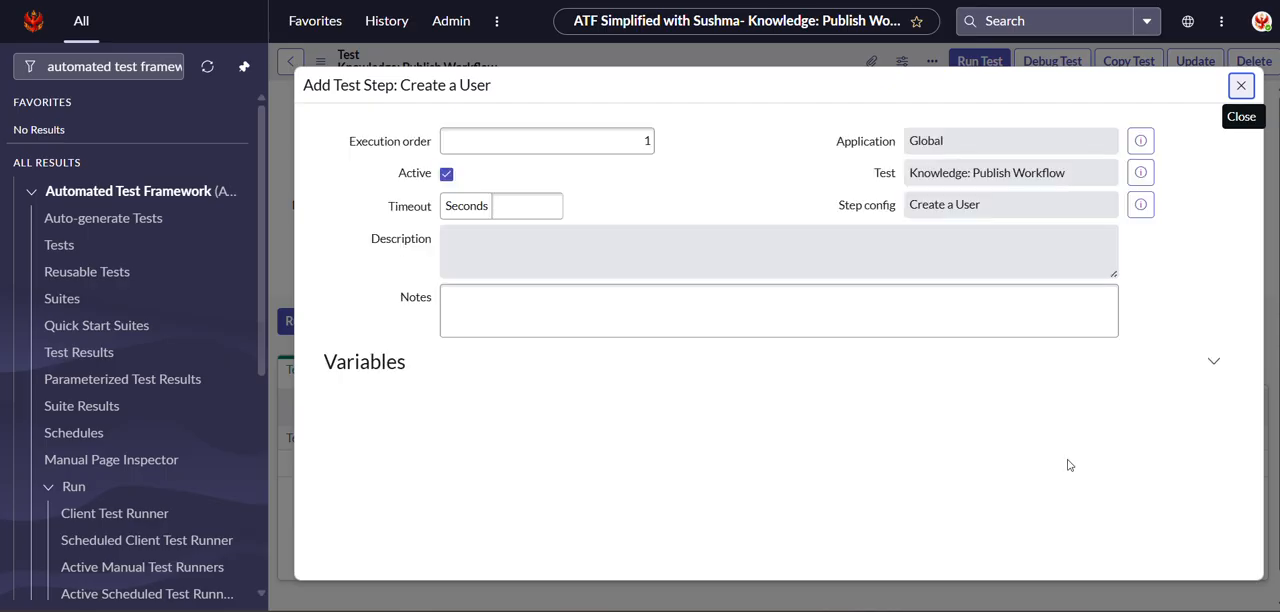
pyautogui.click(503, 295)
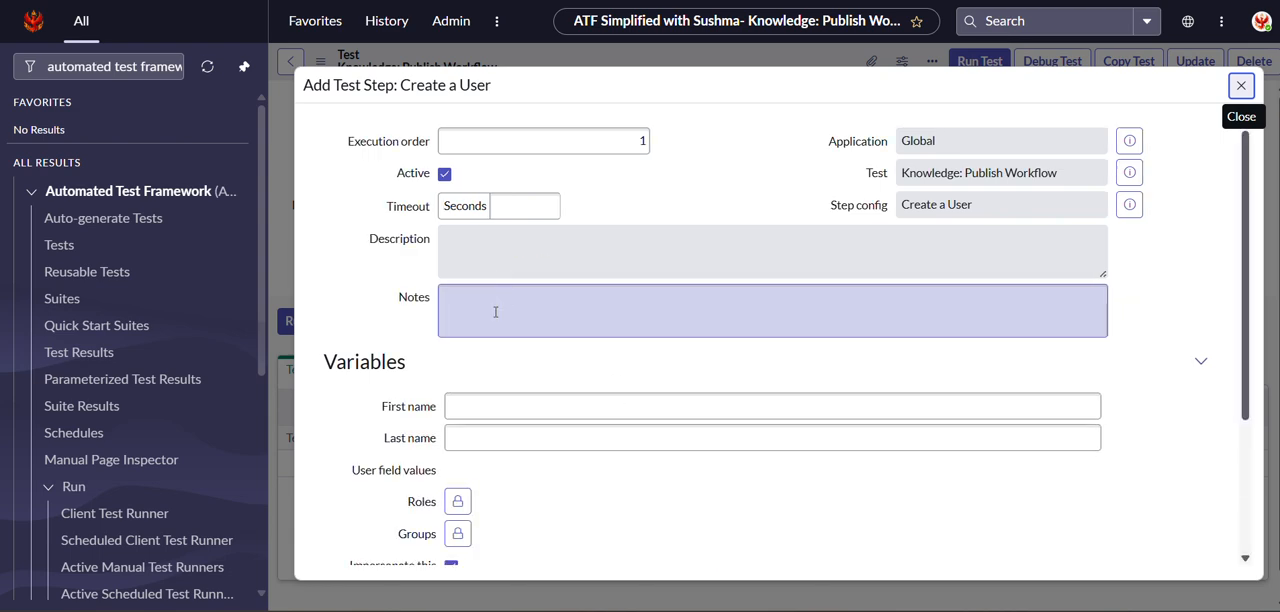
pyautogui.scroll(-3, 494, 311)
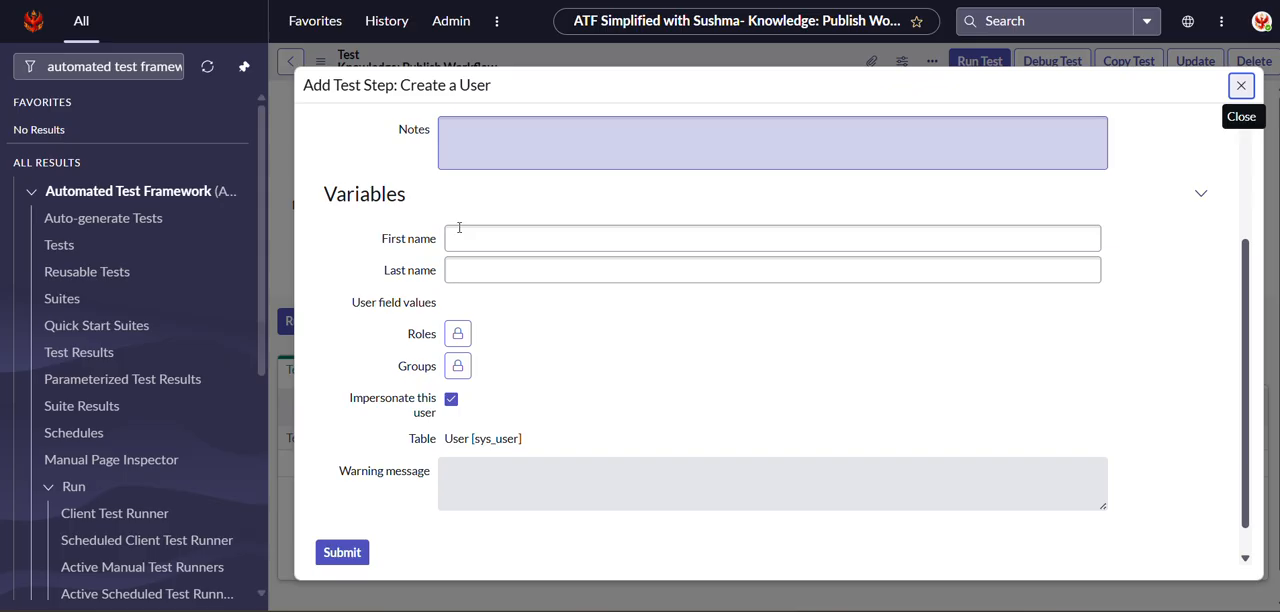
pyautogui.click(458, 240)
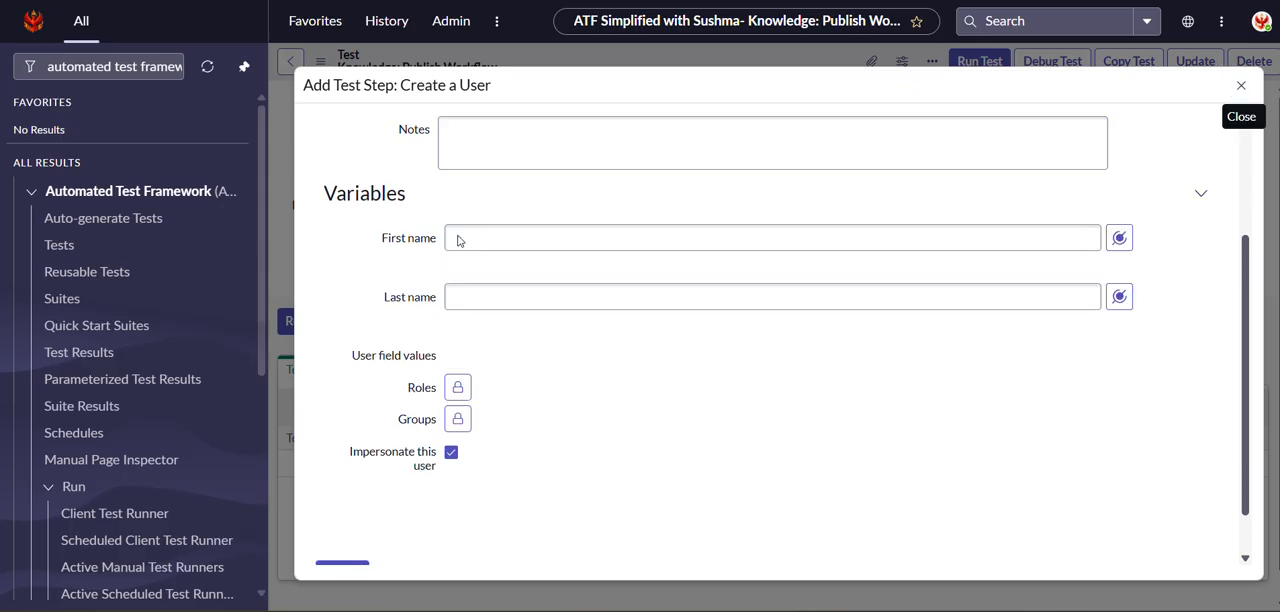
pyautogui.click(467, 238)
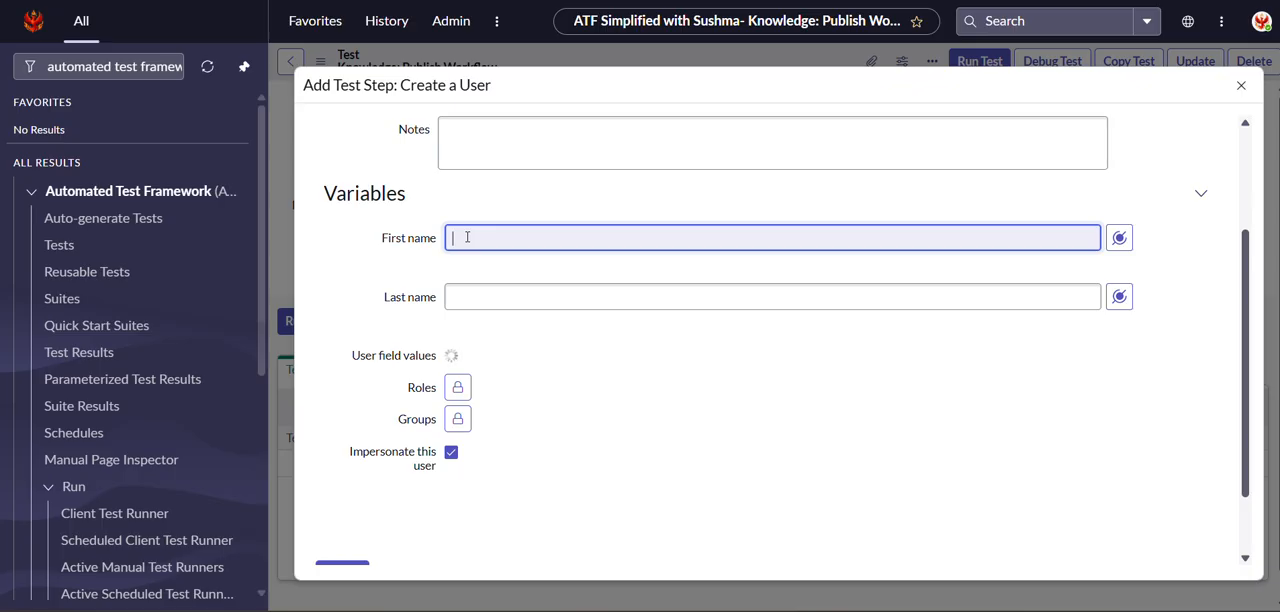
pyautogui.write('Knowledge')
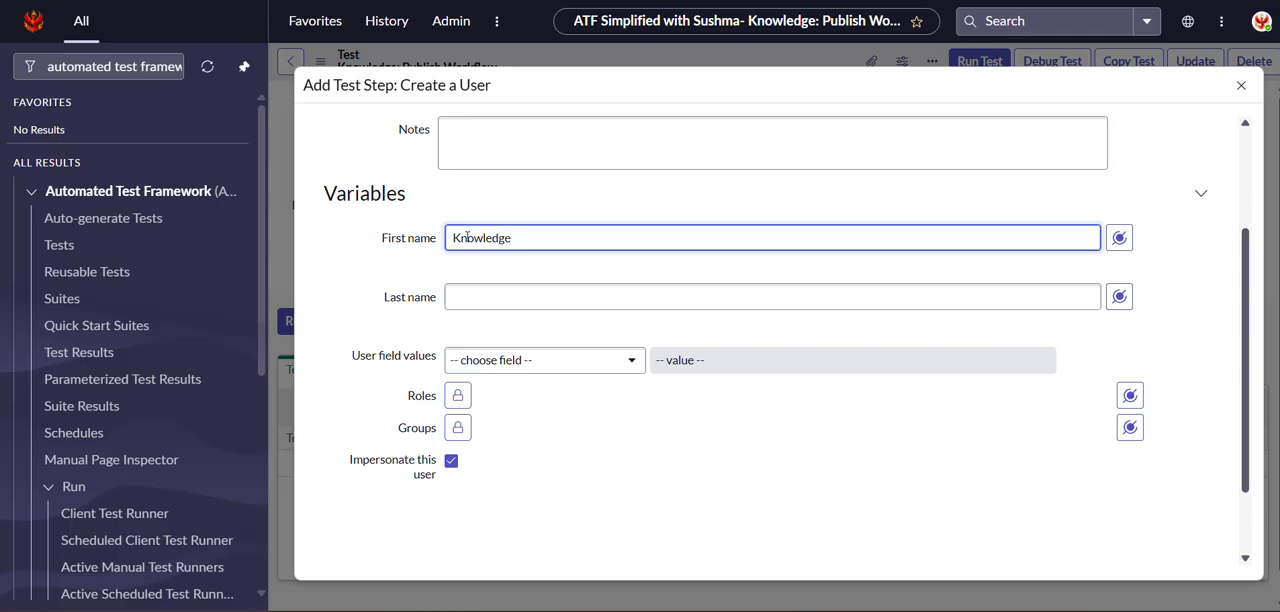
pyautogui.click(477, 297)
pyautogui.write('Author')
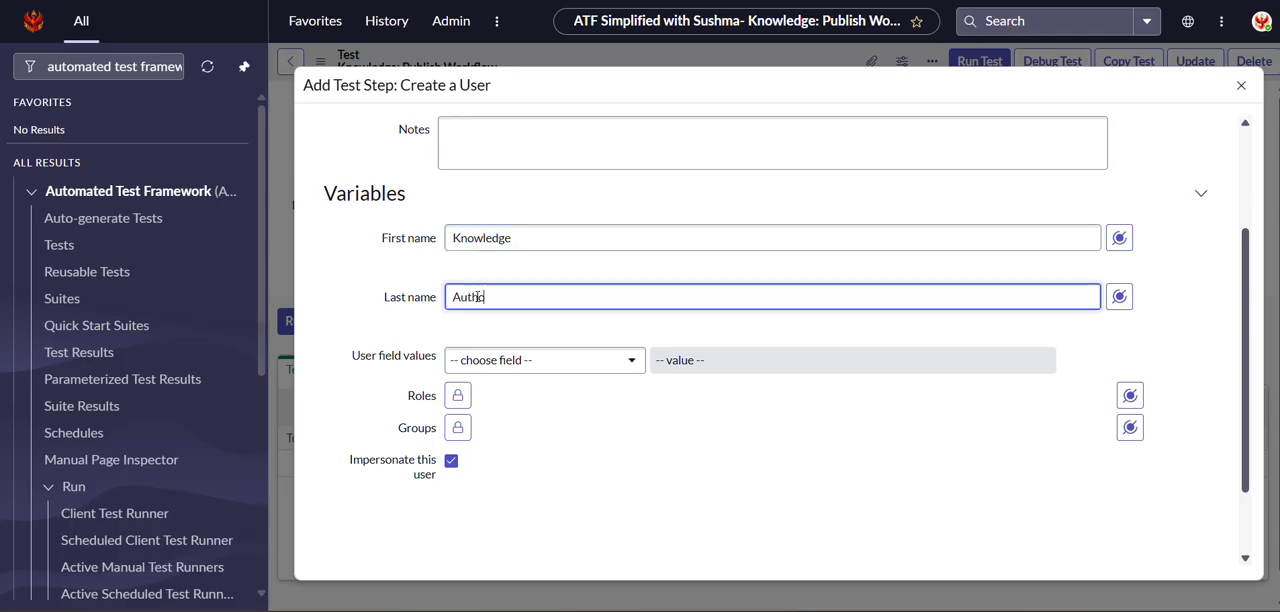
# Assign the knowledge role to the test user and submit the Create a User step.
pyautogui.click(458, 396)
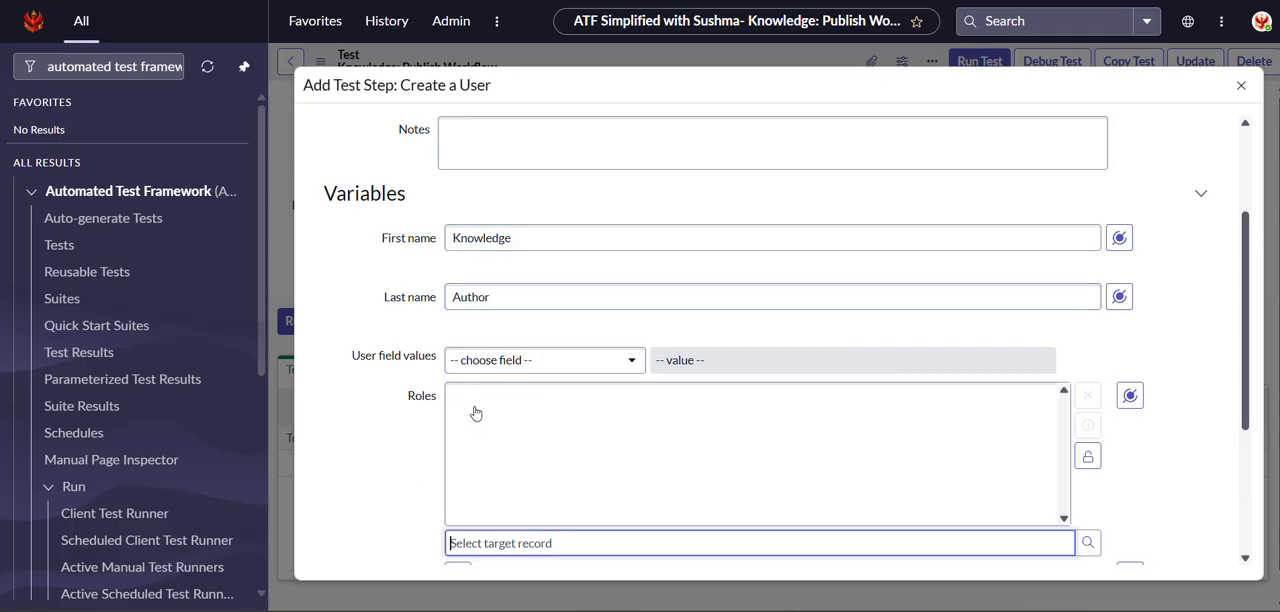
pyautogui.click(1087, 545)
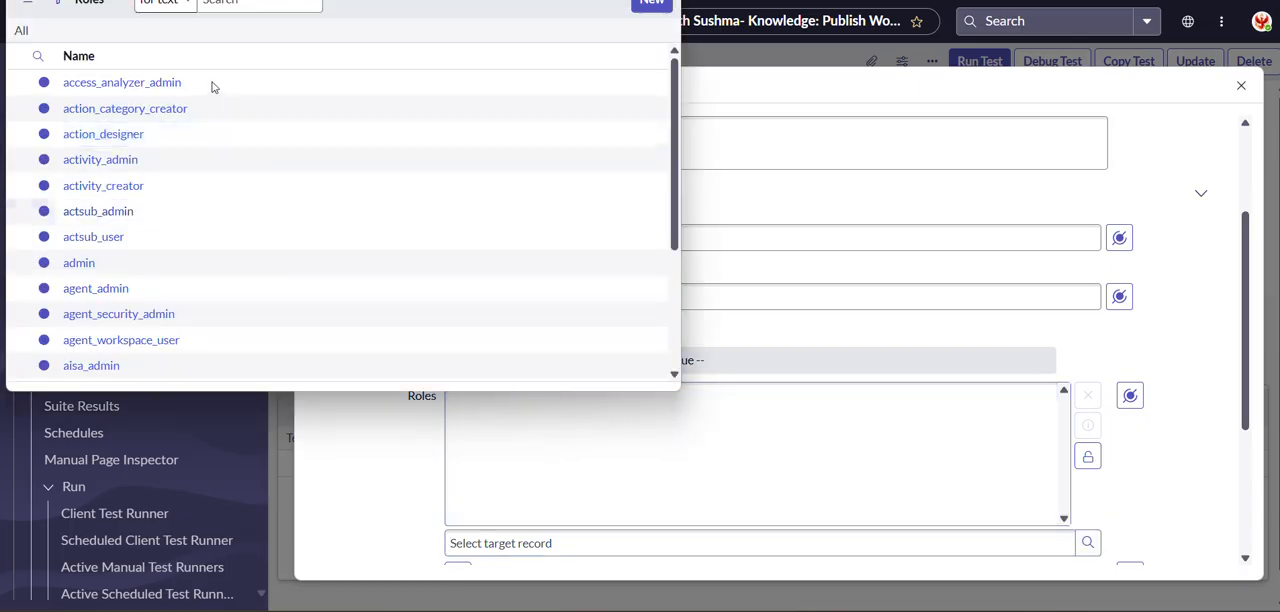
pyautogui.write('knowledge')
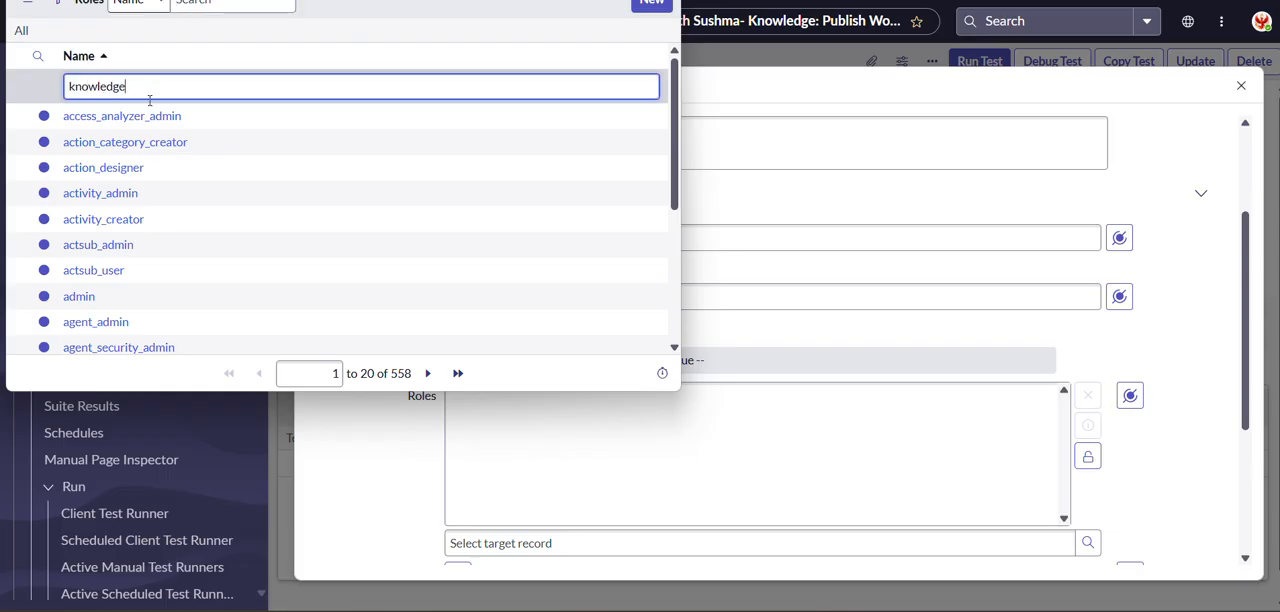
pyautogui.press('Return')
pyautogui.click(100, 117)
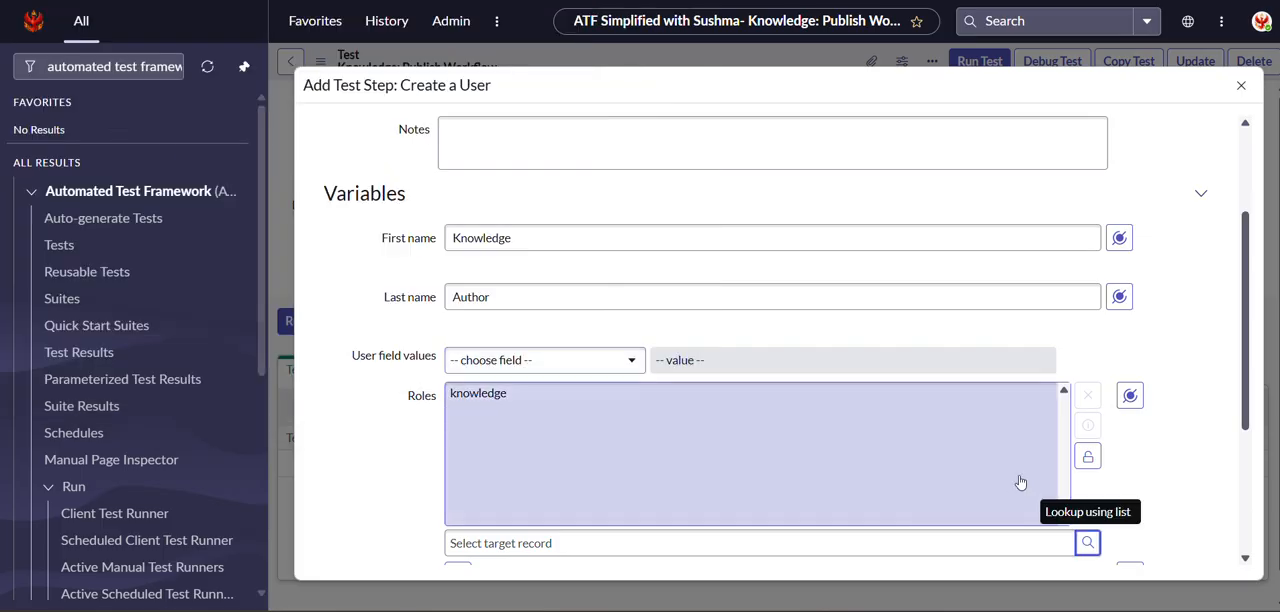
pyautogui.click(1087, 456)
pyautogui.scroll(-1, 432, 499)
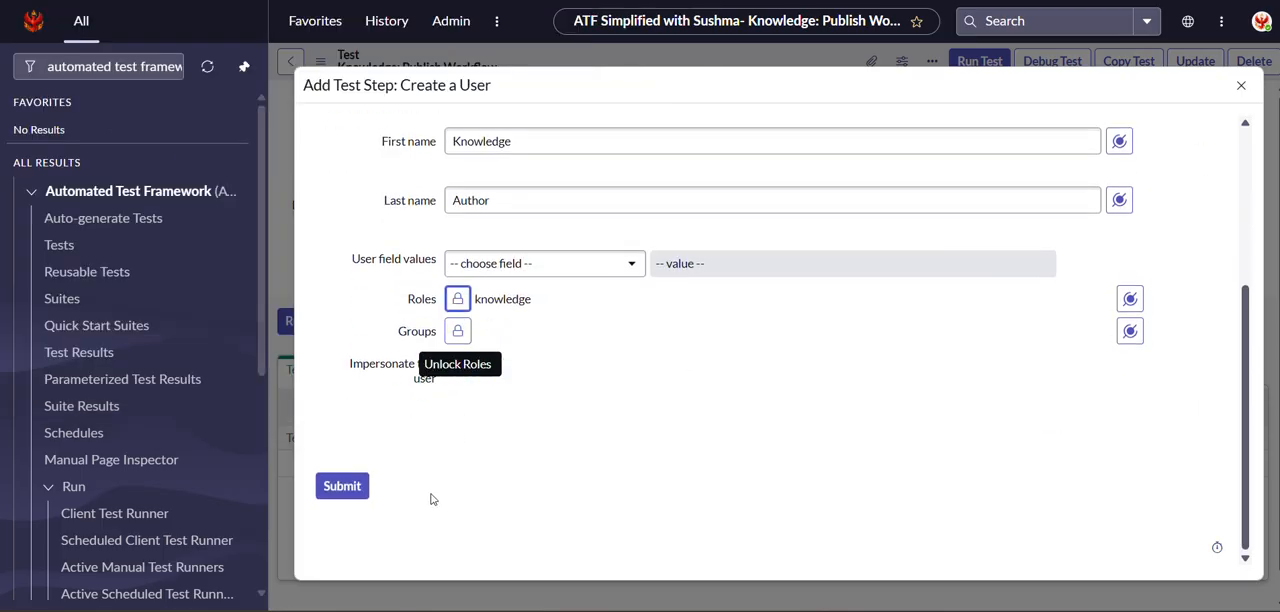
pyautogui.click(338, 487)
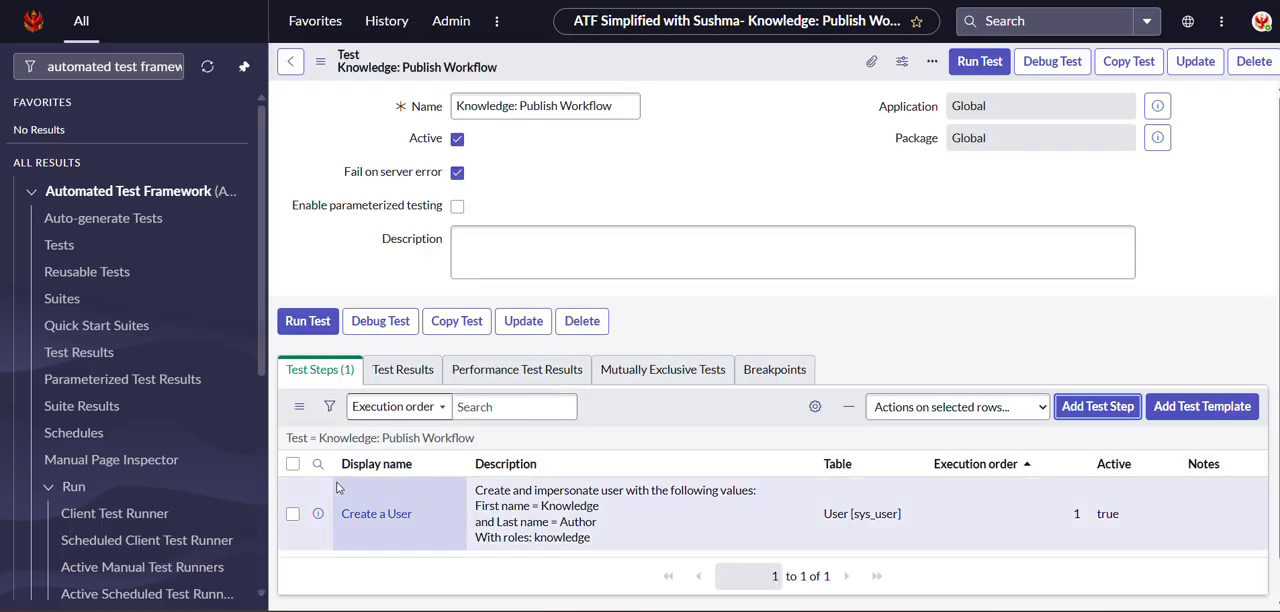
# Start a Navigate to Module test step from the Application Navigator category, inserted after the Create a User step.
pyautogui.click(1103, 410)
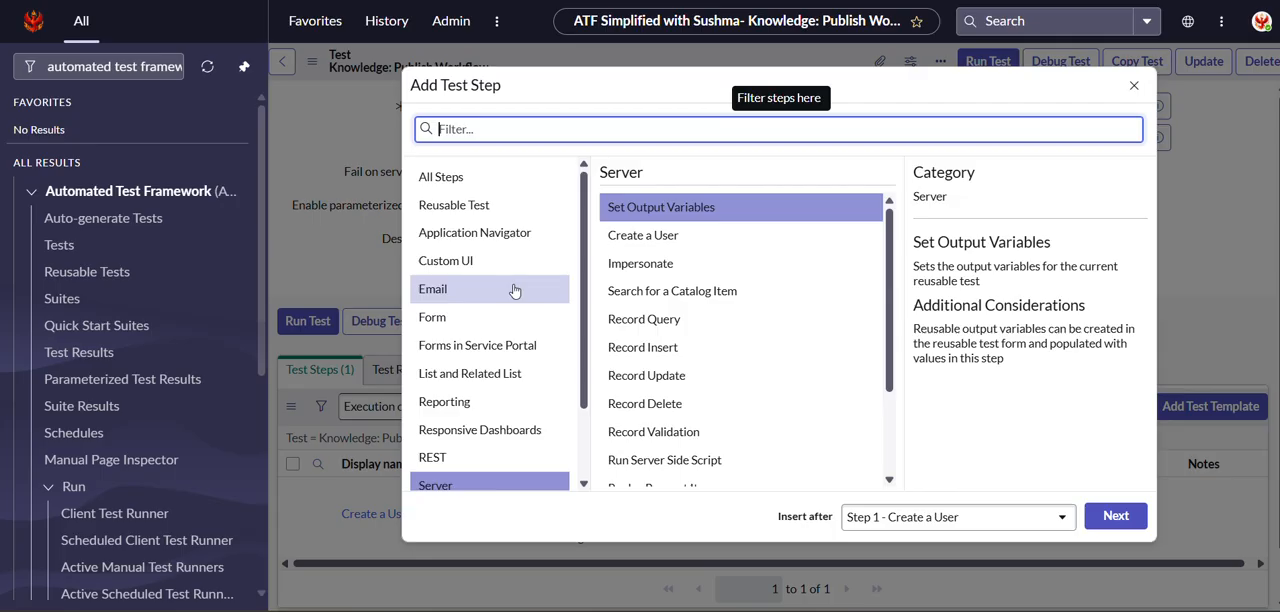
pyautogui.scroll(-2, 513, 290)
pyautogui.scroll(3, 513, 290)
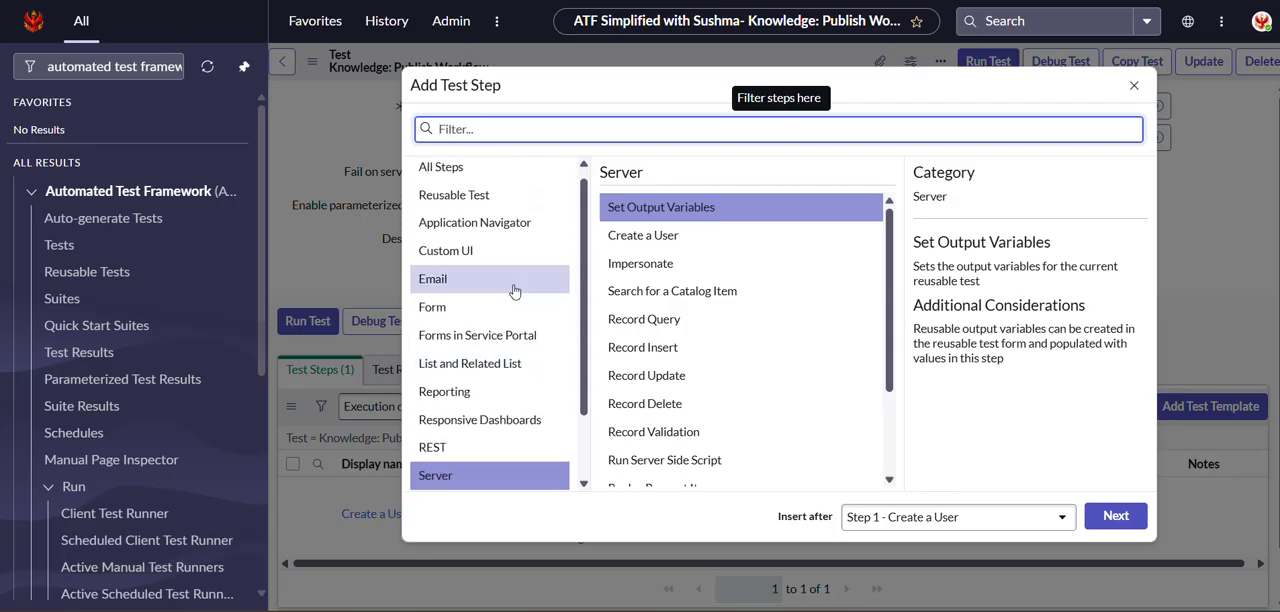
pyautogui.click(502, 221)
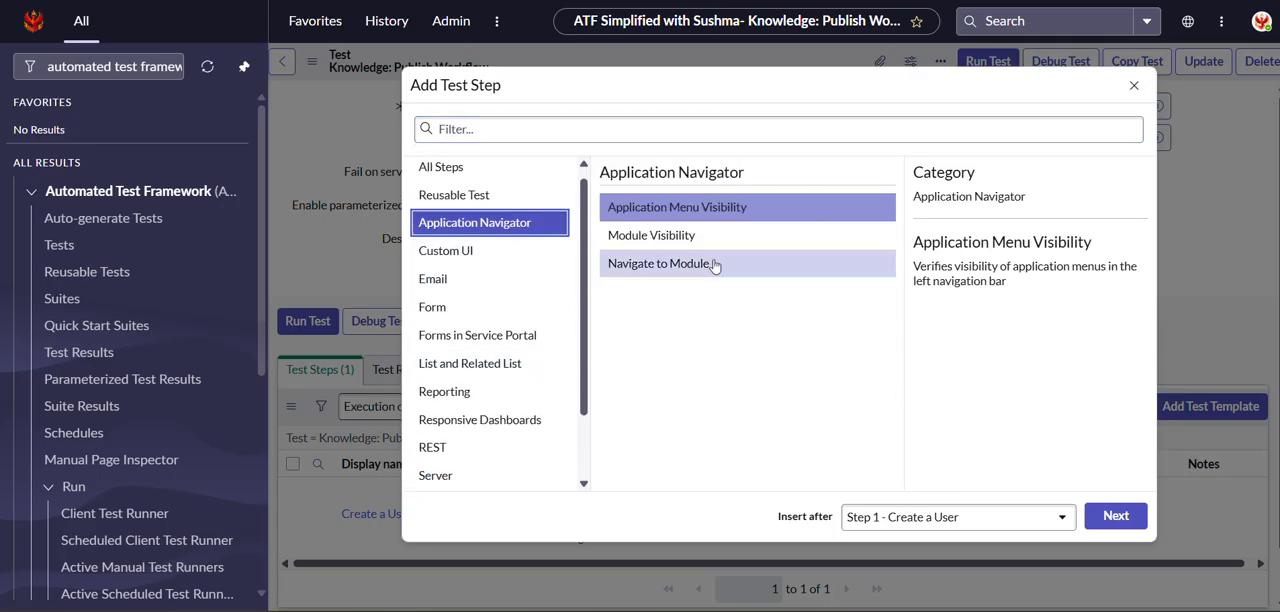
pyautogui.click(655, 270)
pyautogui.click(1102, 520)
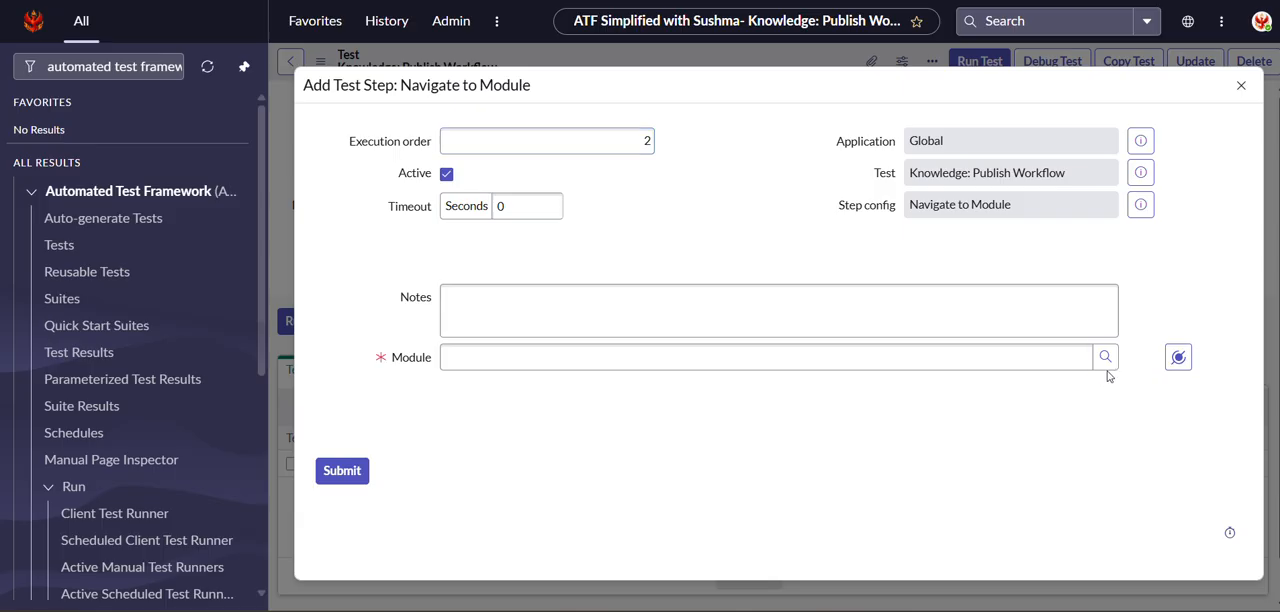
# Look up the step's module and filter the module list by the table kb_knowledge.
pyautogui.click(1106, 360)
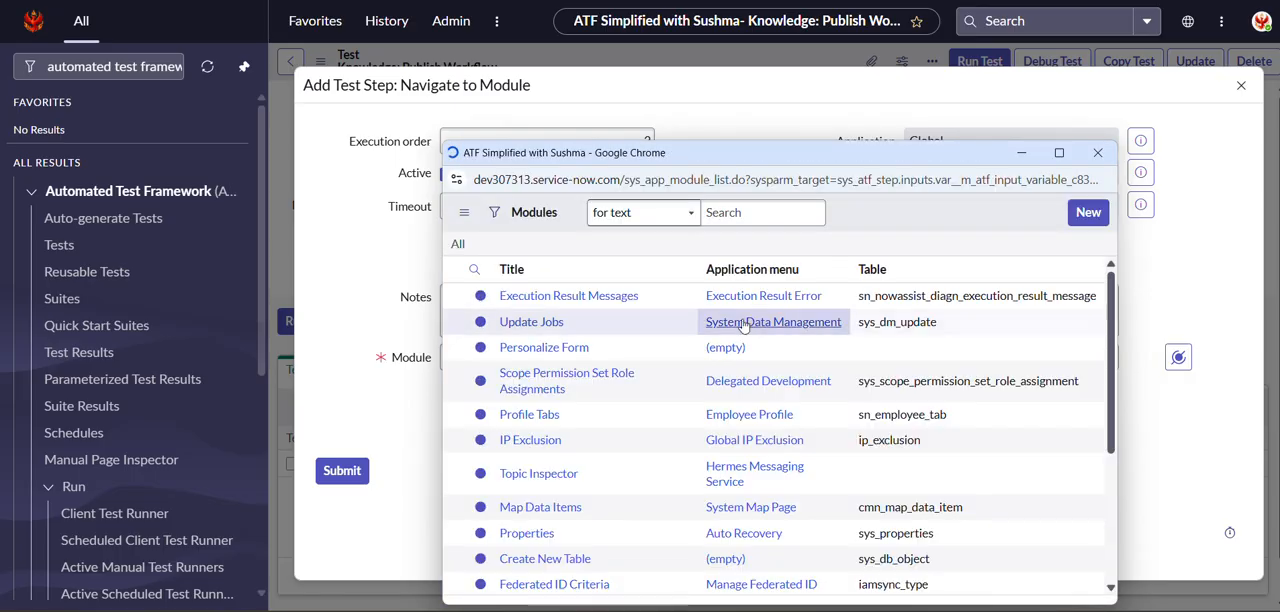
pyautogui.click(552, 298)
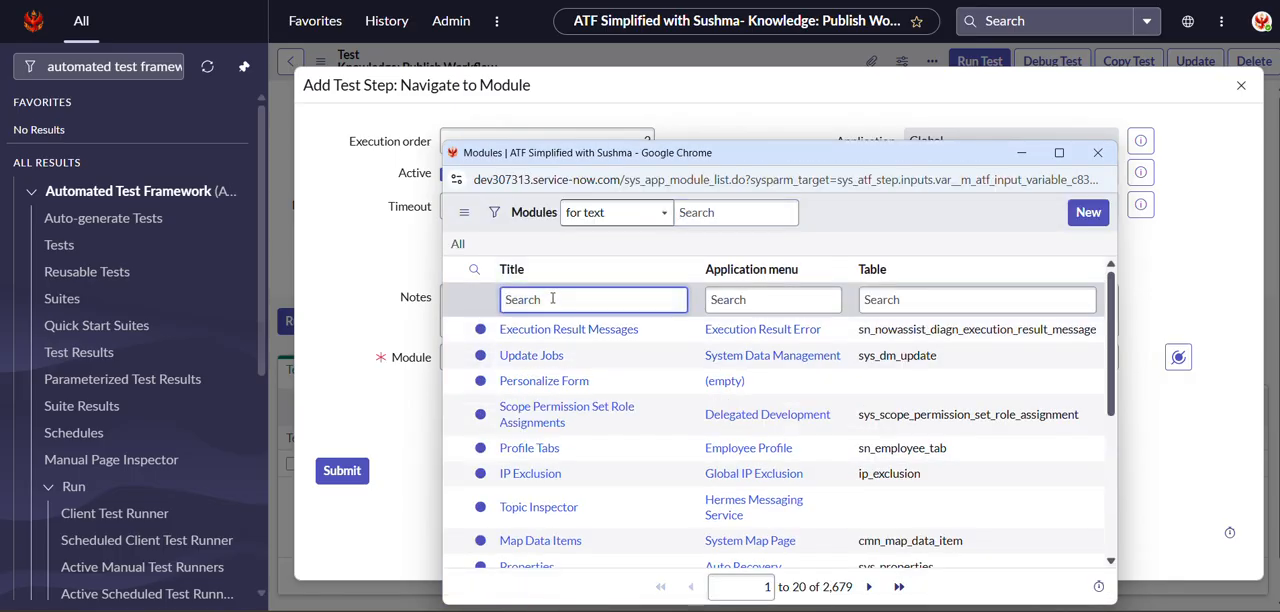
pyautogui.click(882, 299)
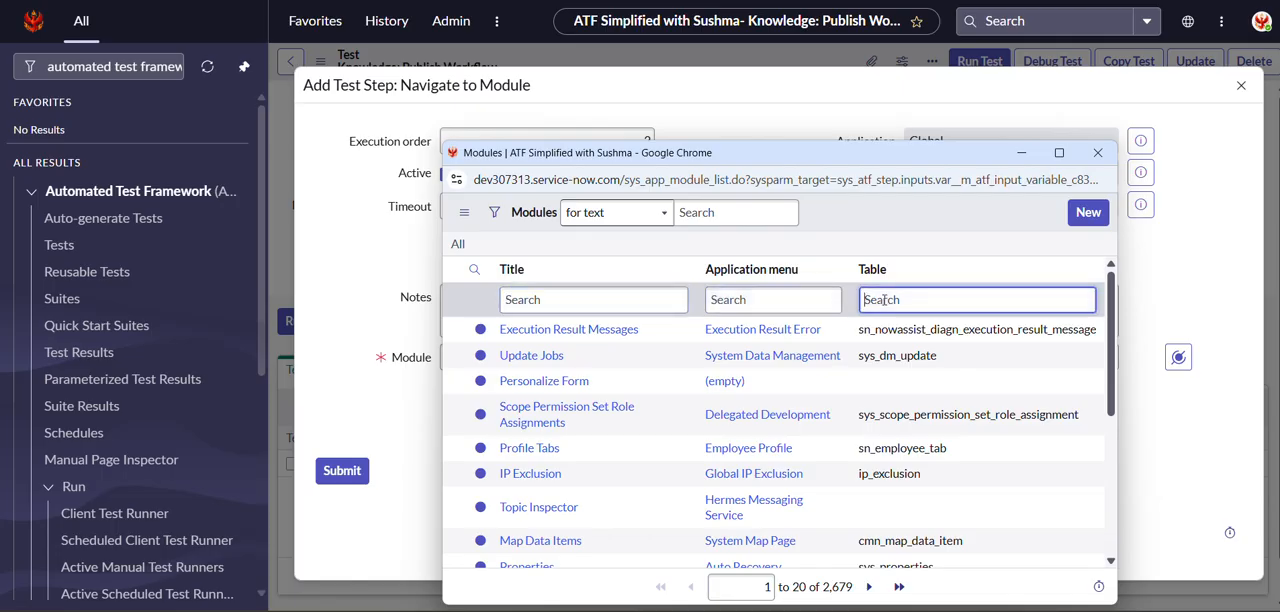
pyautogui.write('kb_knowledge')
pyautogui.press('Return')
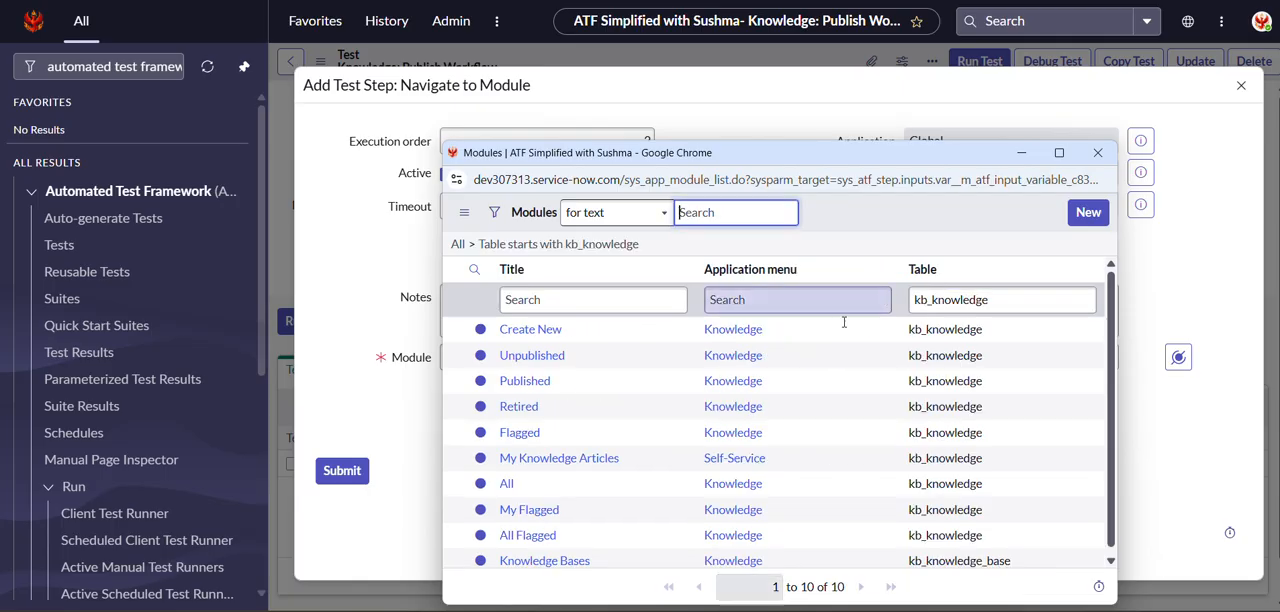
# Search the module titles for "create", pick the Knowledge Create New module, and submit the Navigate to Module step.
pyautogui.click(672, 299)
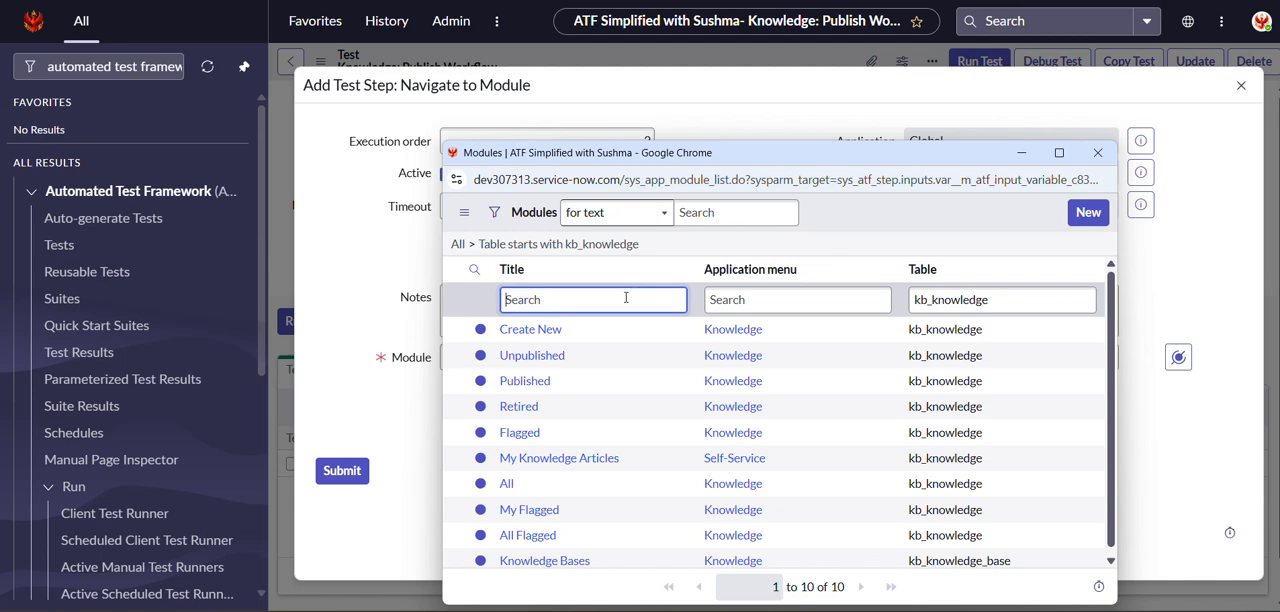
pyautogui.write('create')
pyautogui.press('Return')
pyautogui.click(530, 329)
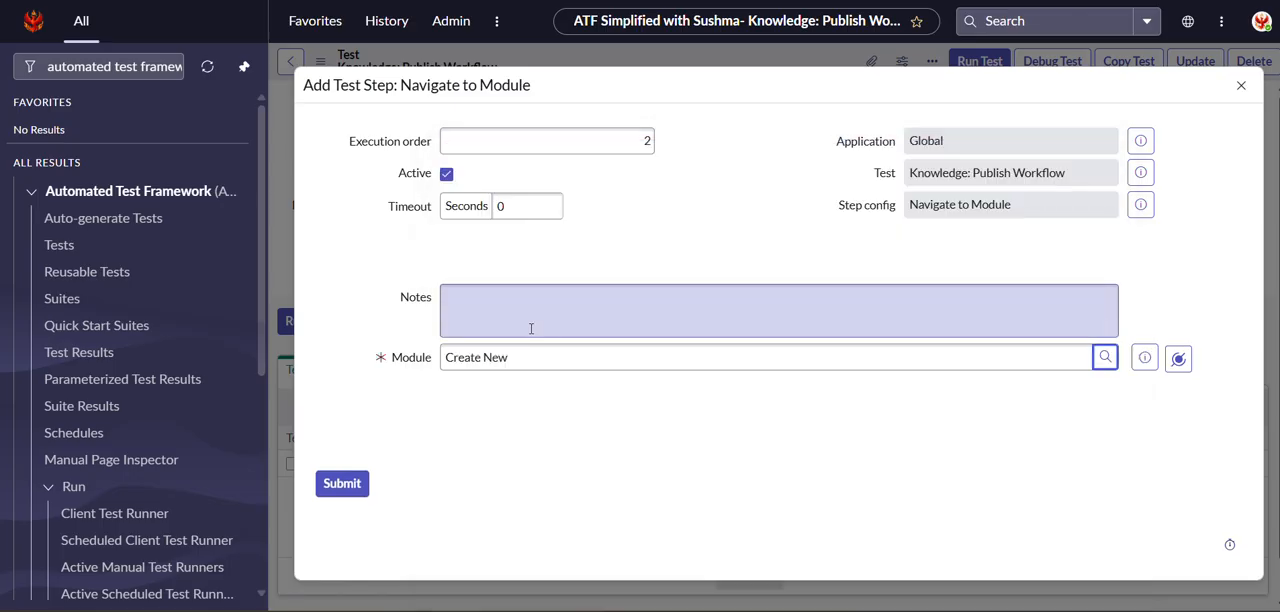
pyautogui.click(341, 483)
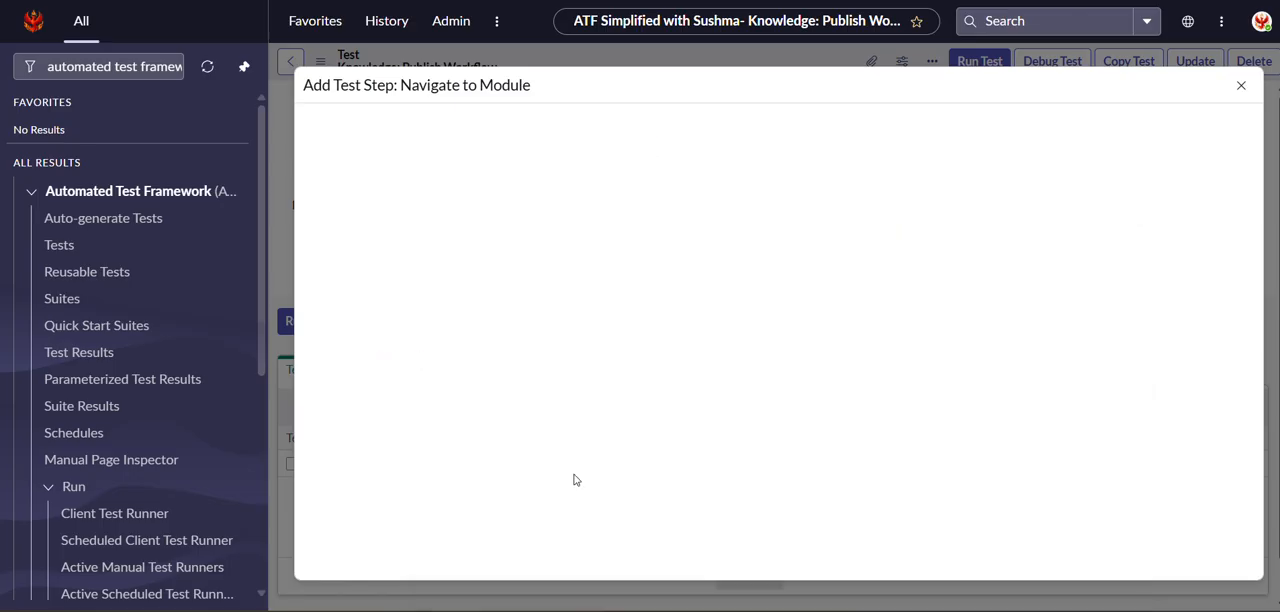
# Start a Click Component (Custom UI) test step, inserted after the Navigate to Module step.
pyautogui.scroll(-1, 576, 480)
pyautogui.scroll(-1, 590, 478)
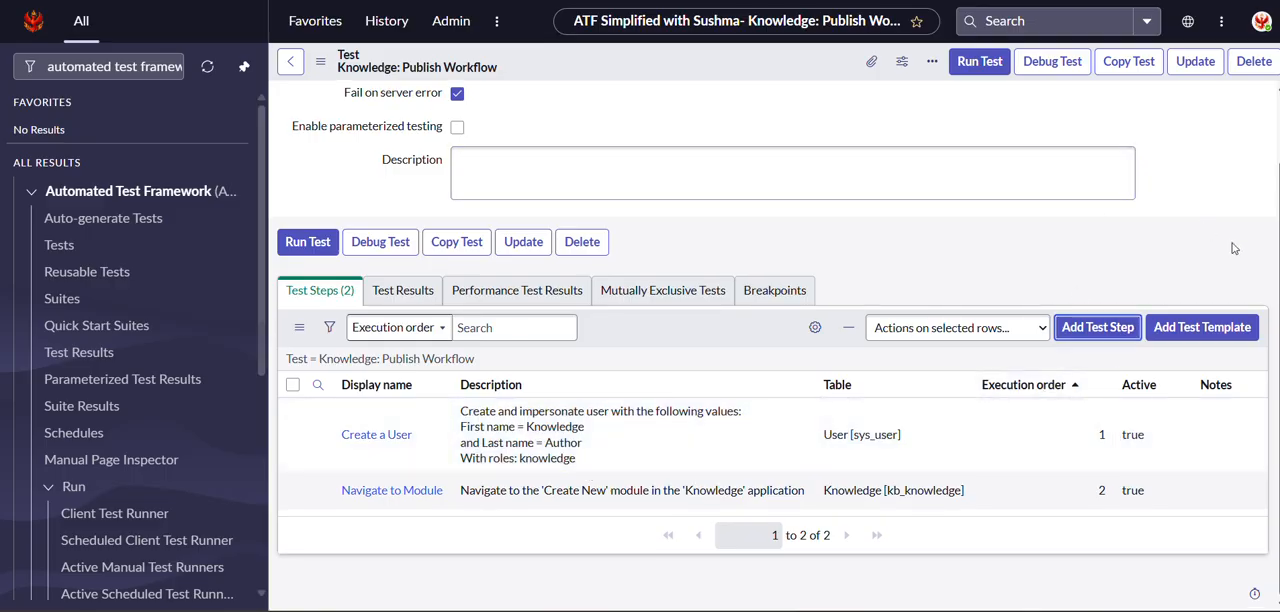
pyautogui.click(1098, 330)
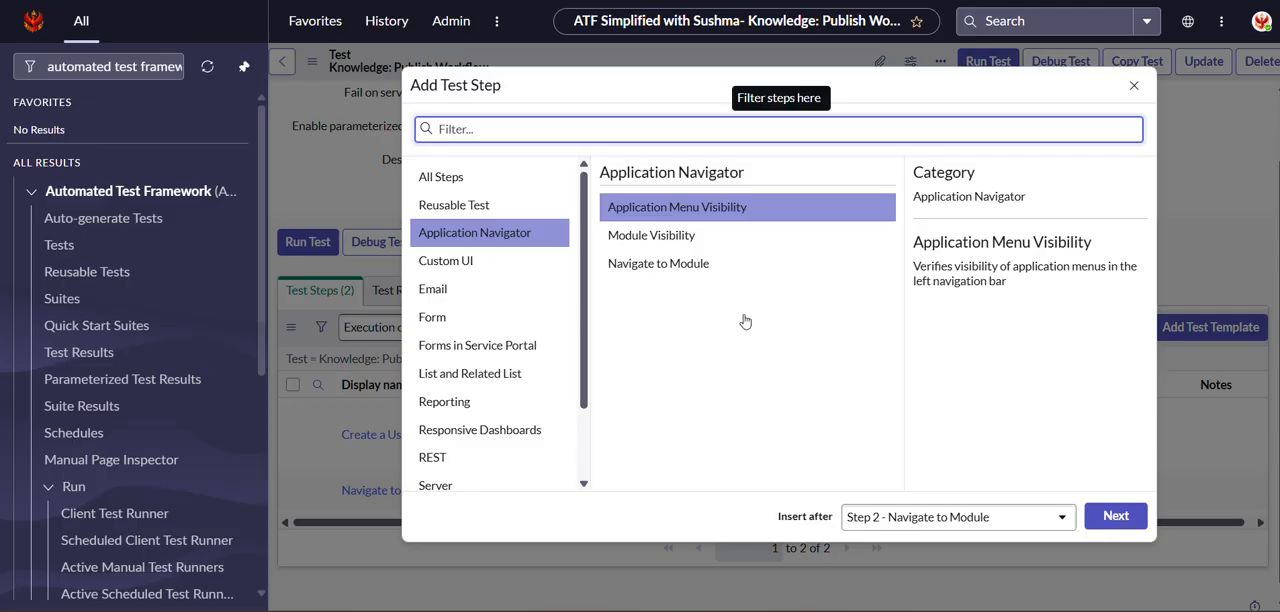
pyautogui.click(479, 266)
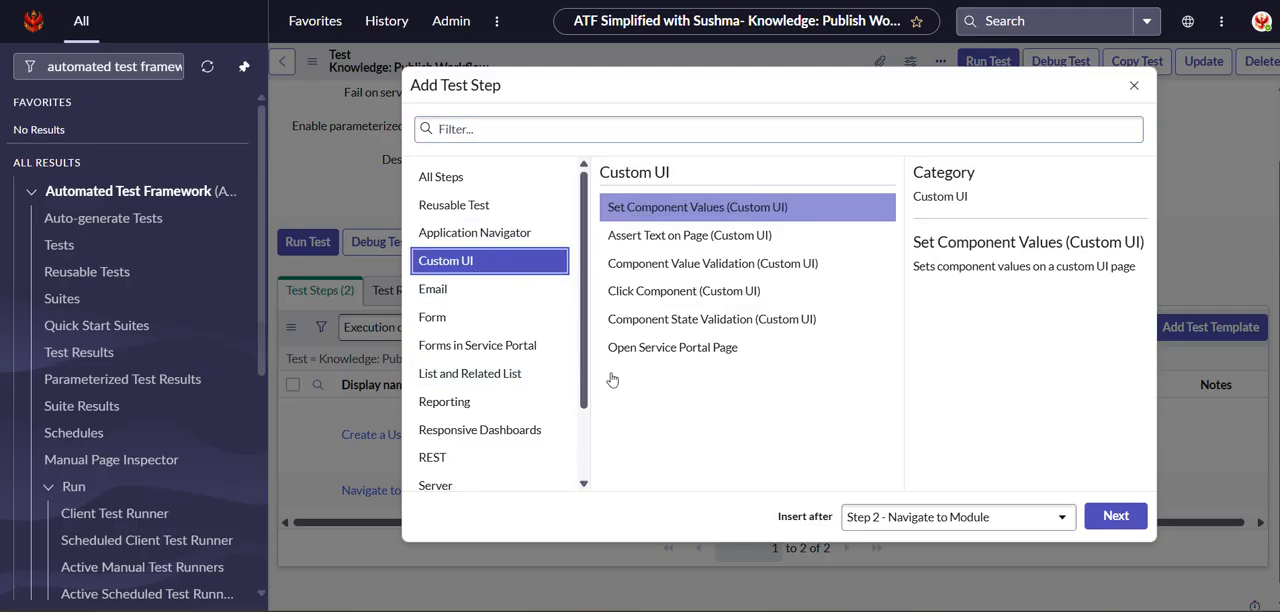
pyautogui.click(640, 292)
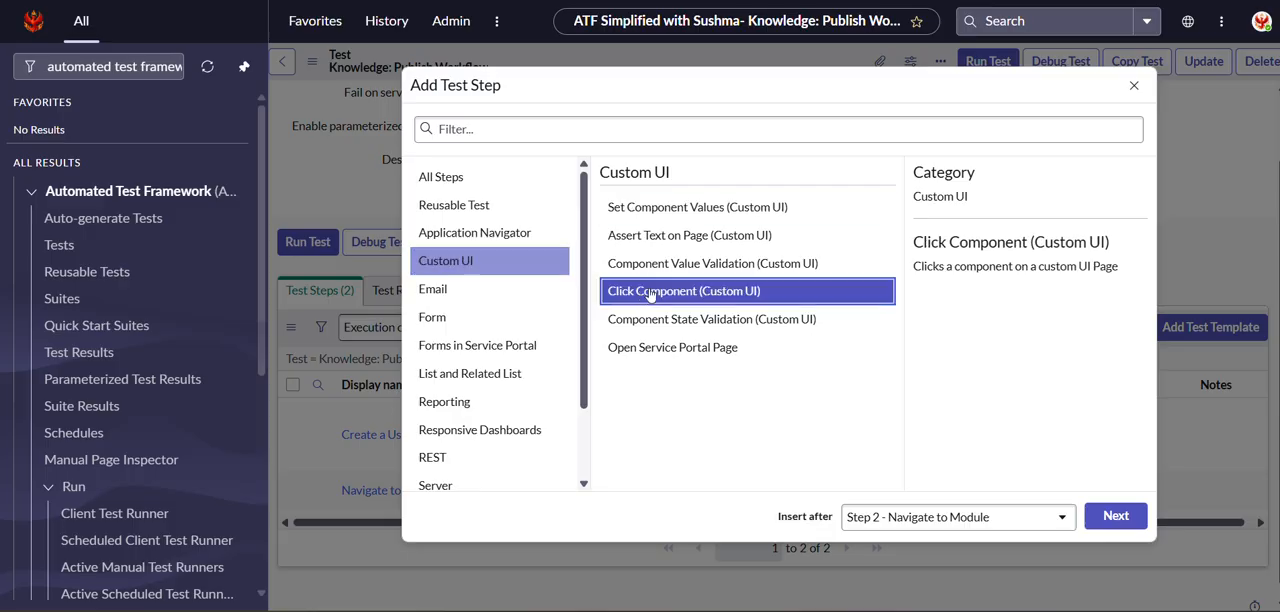
pyautogui.click(1106, 517)
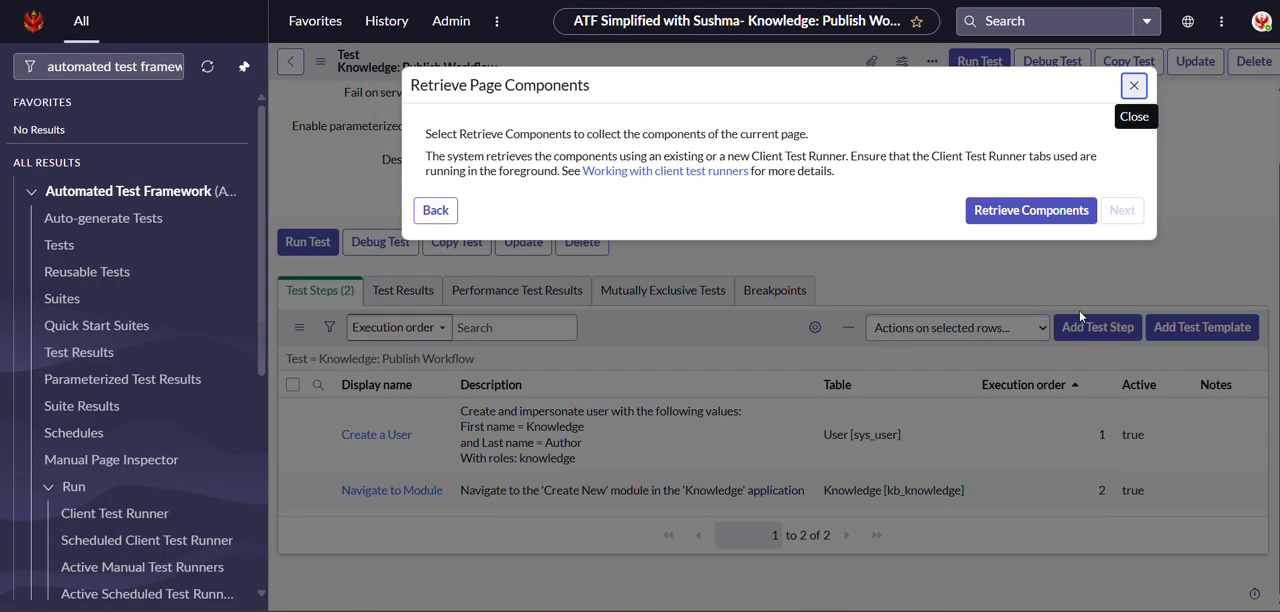
# Retrieve the page components and submit the Click Component step with the Standard link in the default page area as its component.
pyautogui.click(1038, 212)
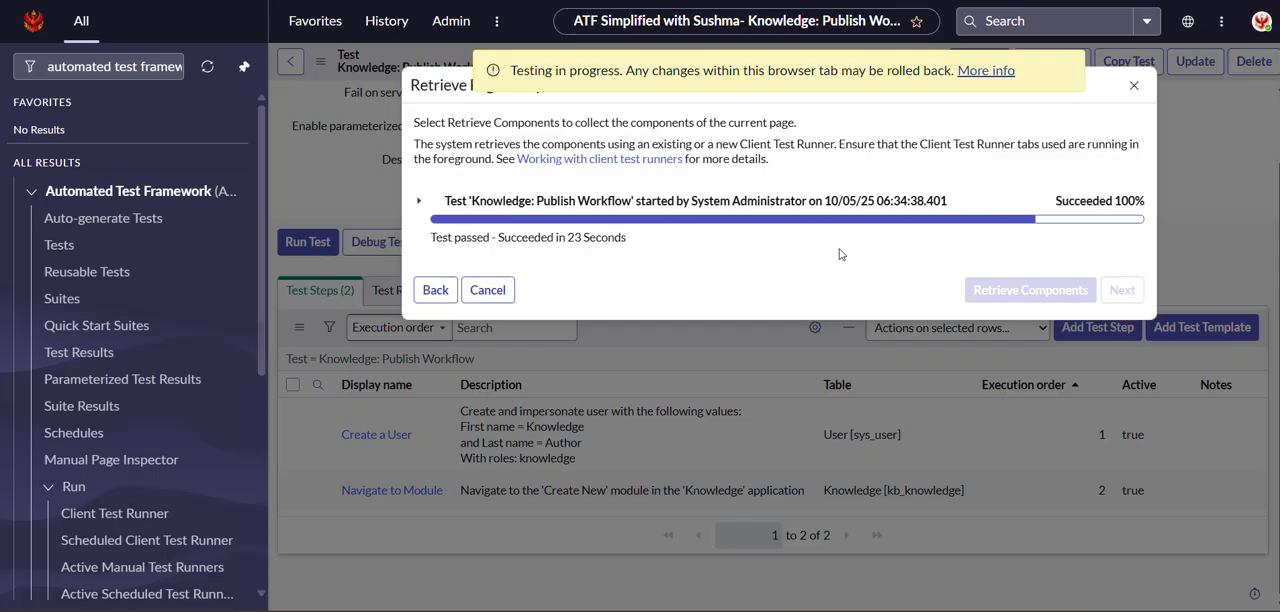
pyautogui.click(1125, 291)
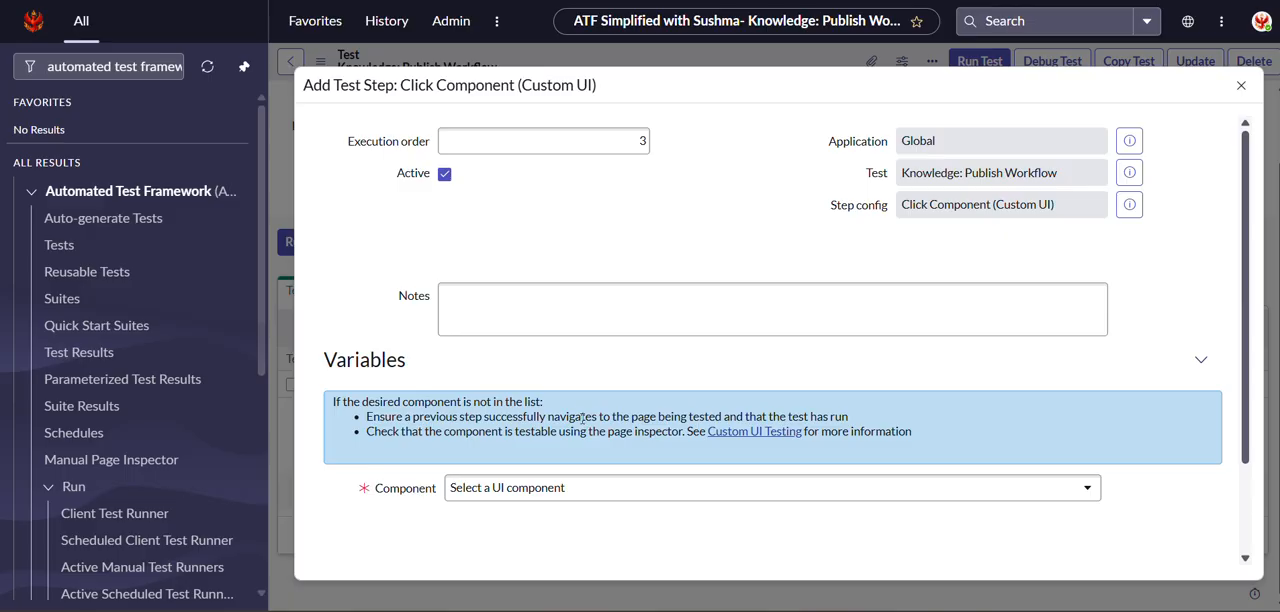
pyautogui.scroll(-2, 580, 417)
pyautogui.click(575, 376)
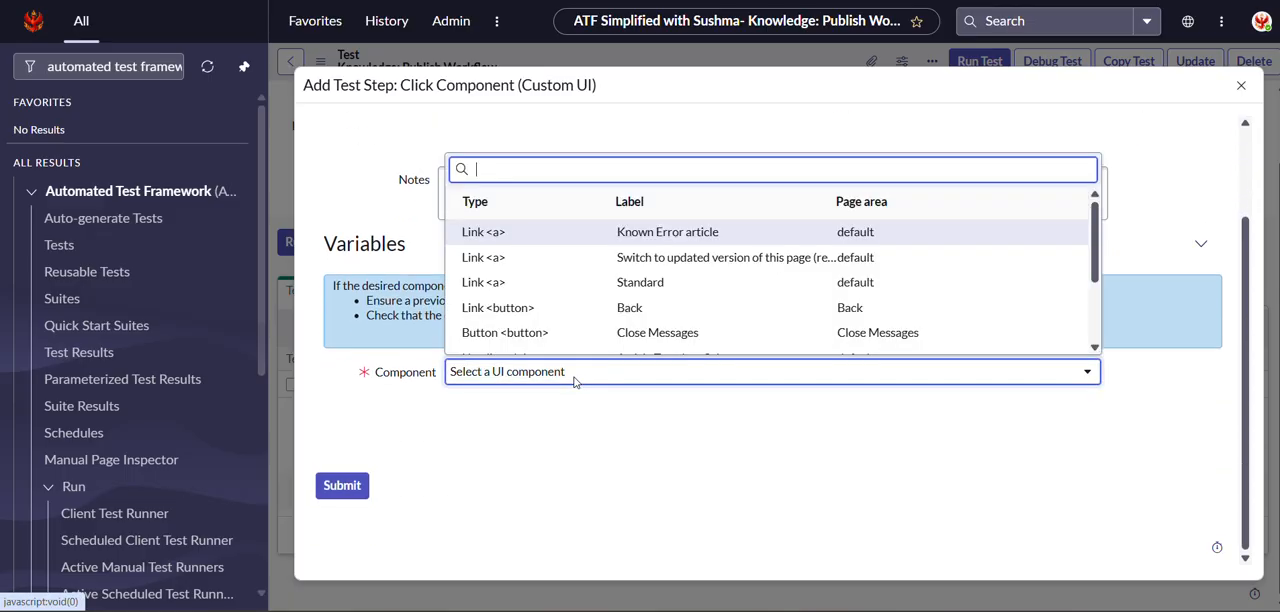
pyautogui.write('stan')
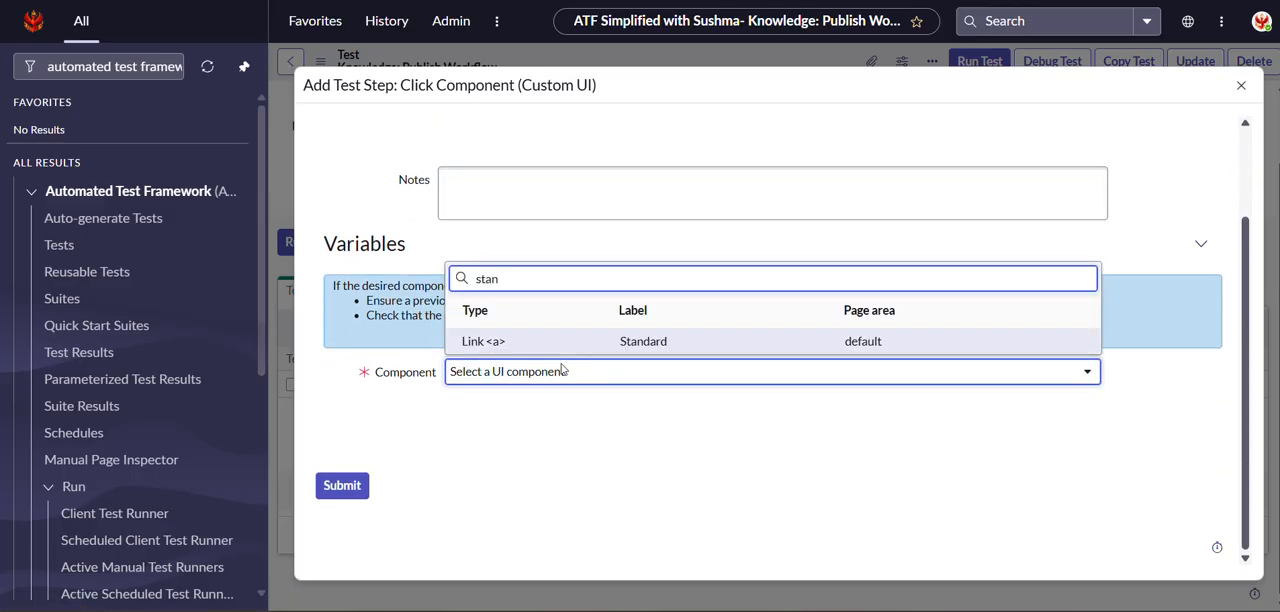
pyautogui.click(560, 343)
pyautogui.click(360, 488)
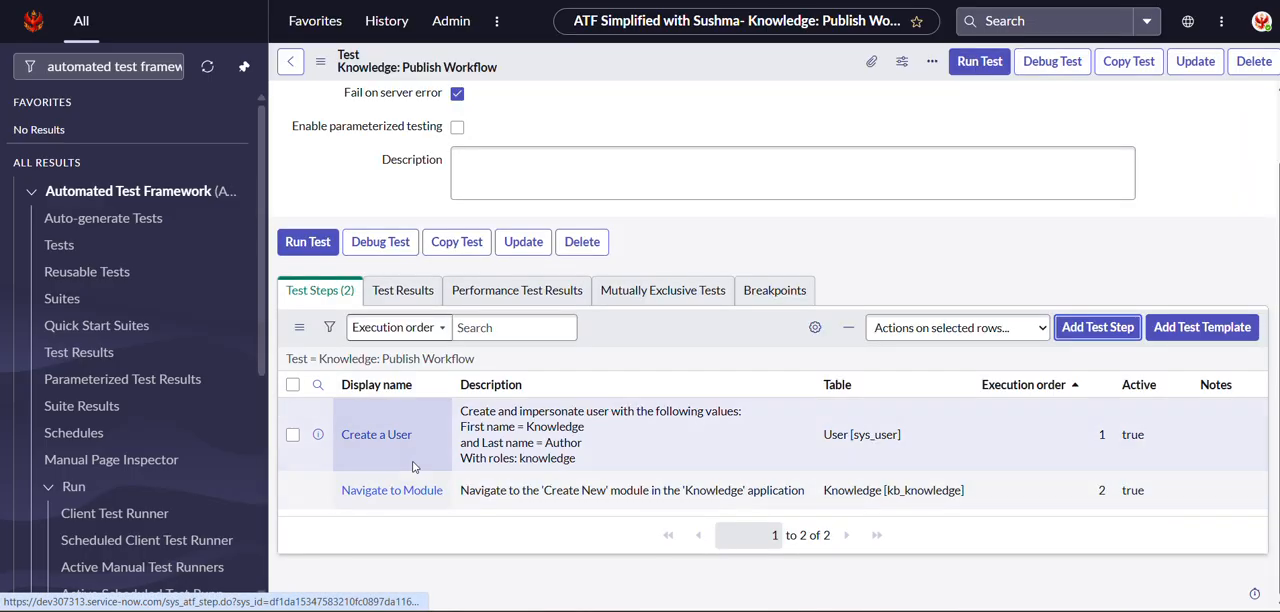
pyautogui.click(513, 471)
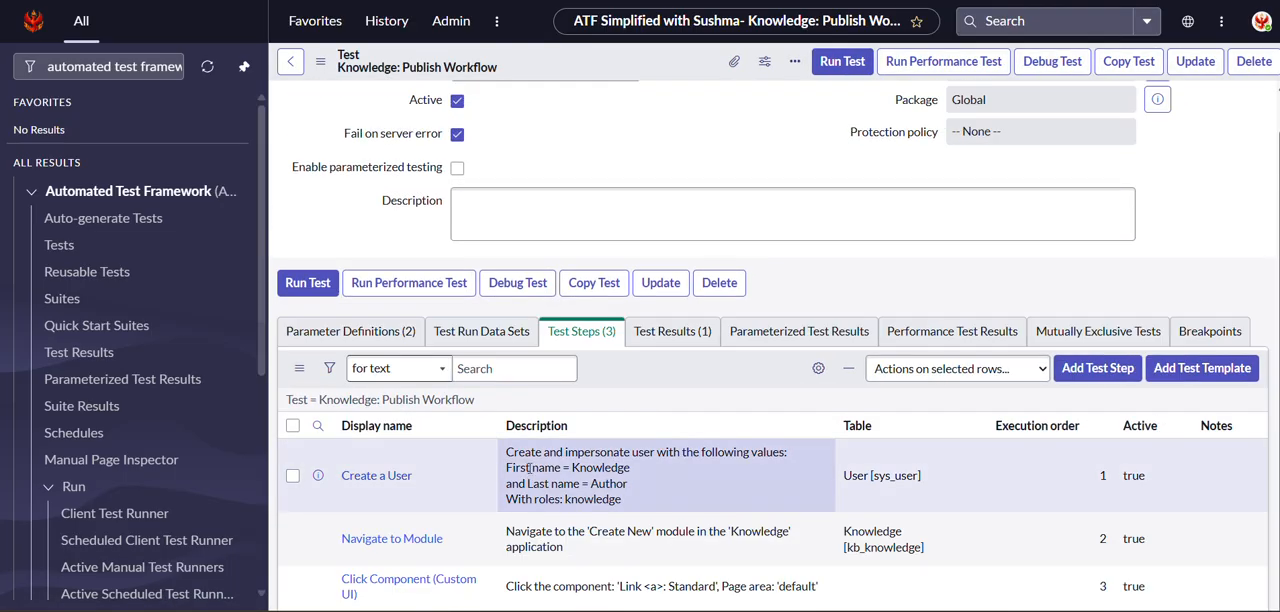
# Start a Set Field Values test step from the Form category, inserted after the Click Component (Custom UI) step.
pyautogui.scroll(-2, 691, 460)
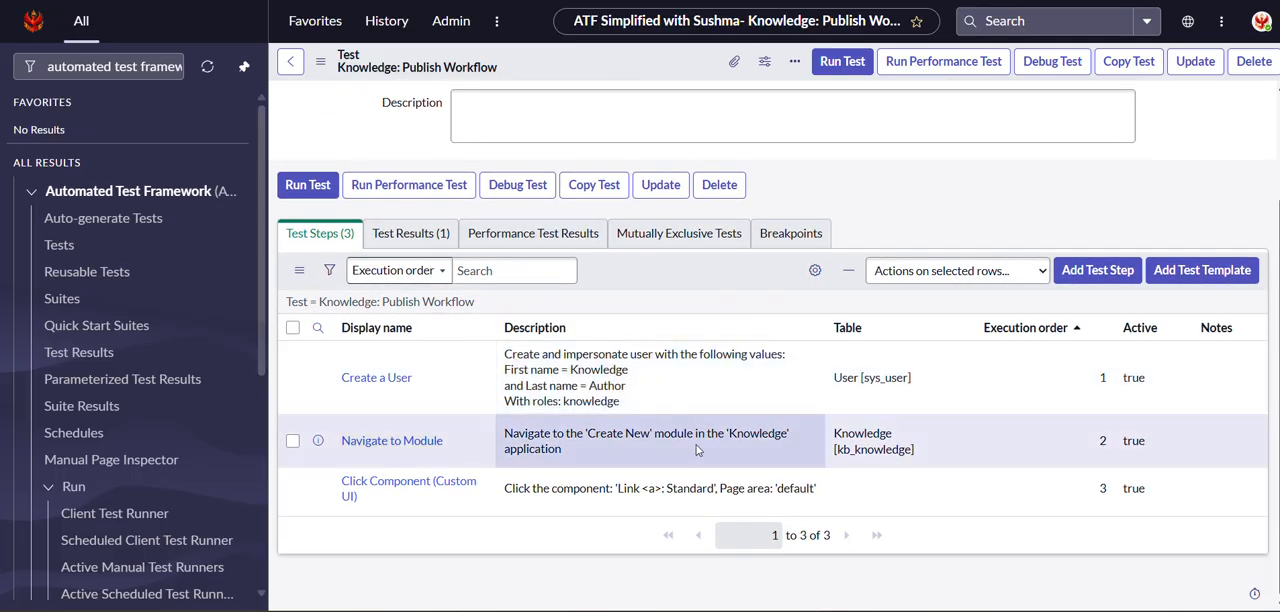
pyautogui.click(1084, 275)
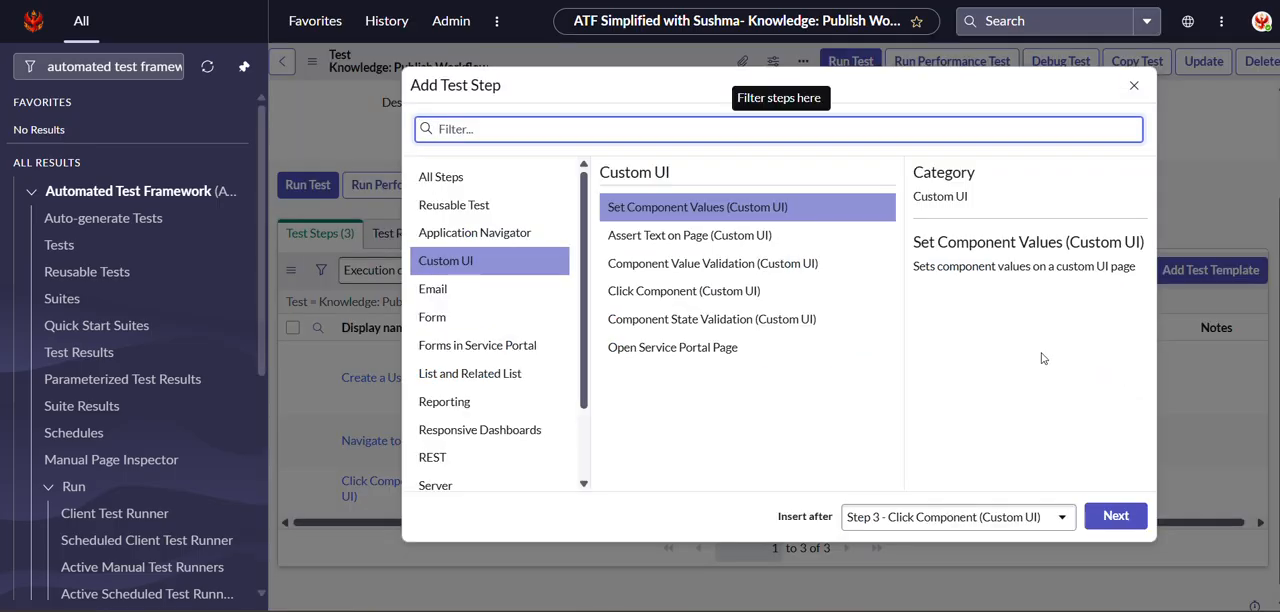
pyautogui.click(460, 322)
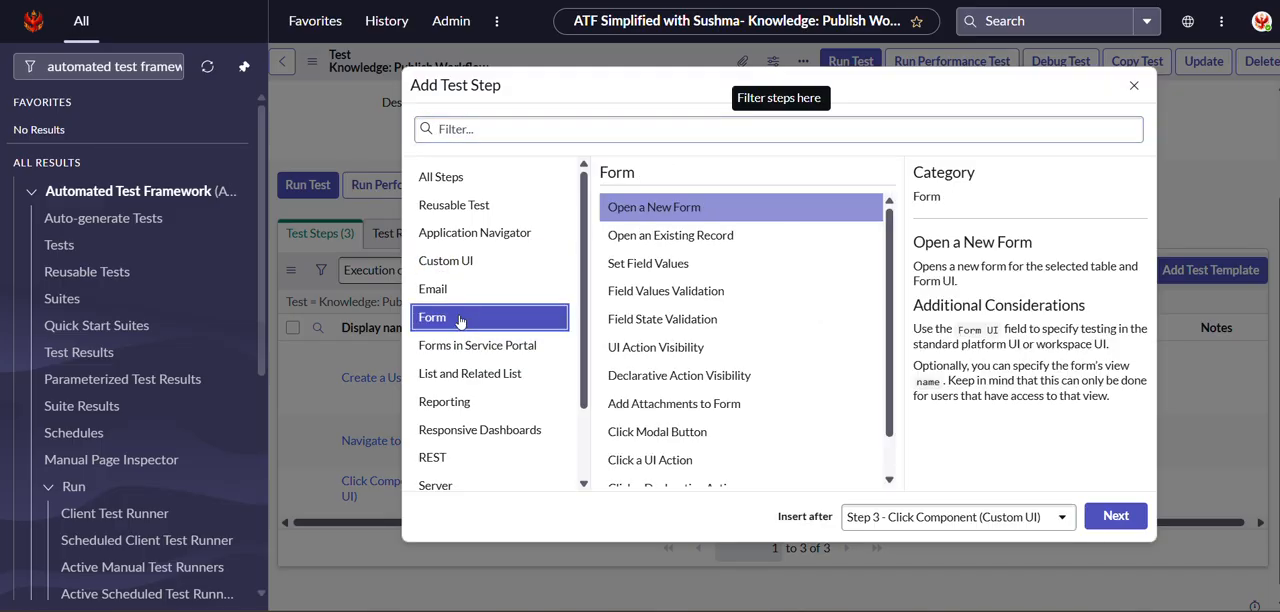
pyautogui.click(677, 266)
pyautogui.click(1108, 517)
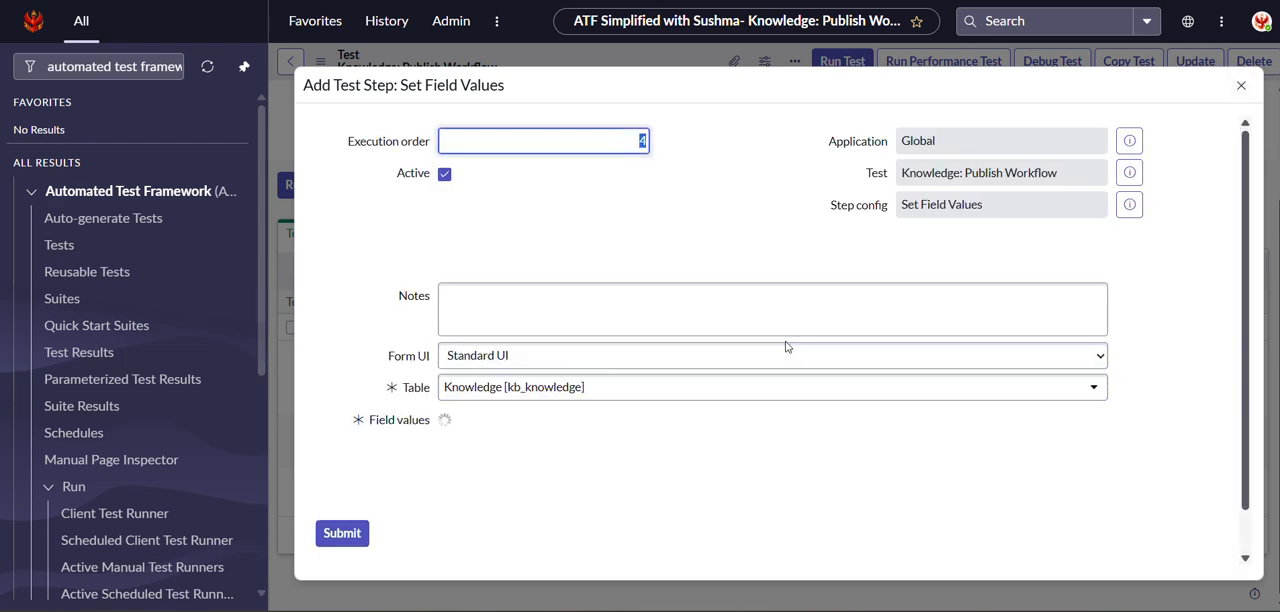
# Set the step's Knowledge base value to IT and its Short description to "ATF Short Description".
pyautogui.scroll(-2, 786, 346)
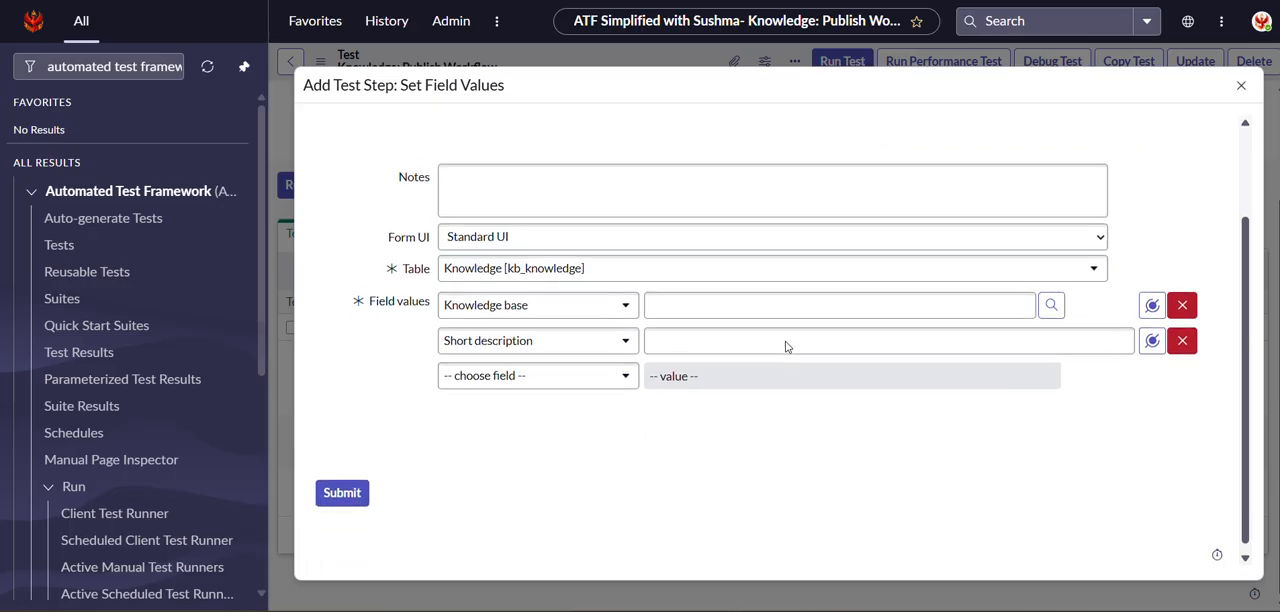
pyautogui.click(1006, 297)
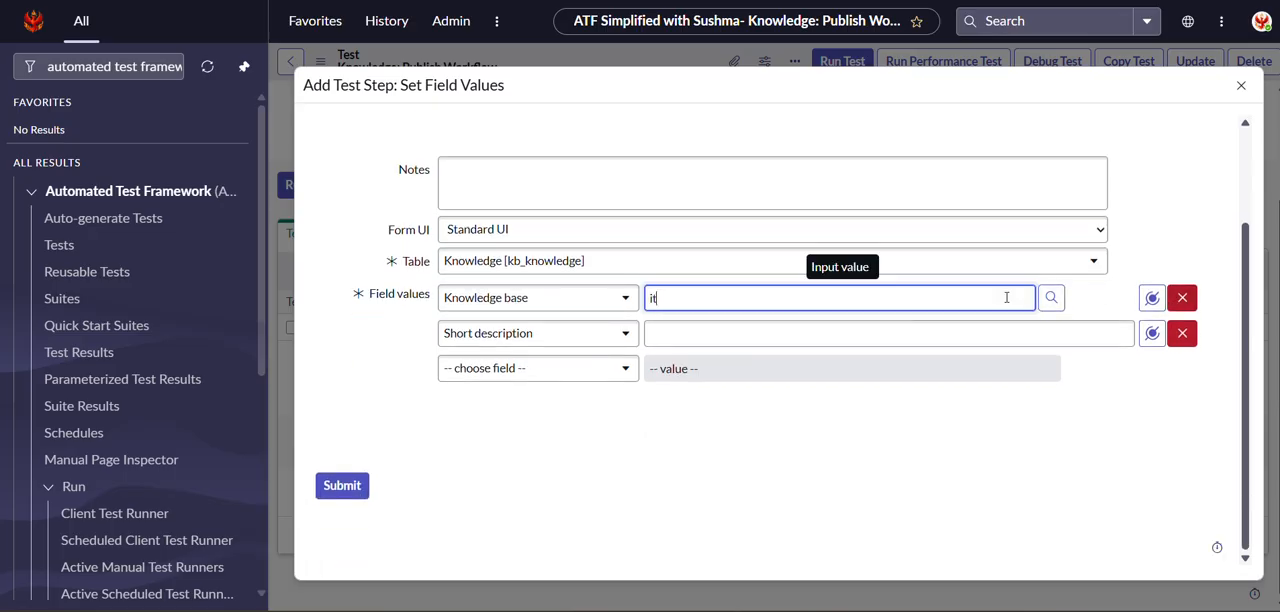
pyautogui.write('it')
pyautogui.click(717, 336)
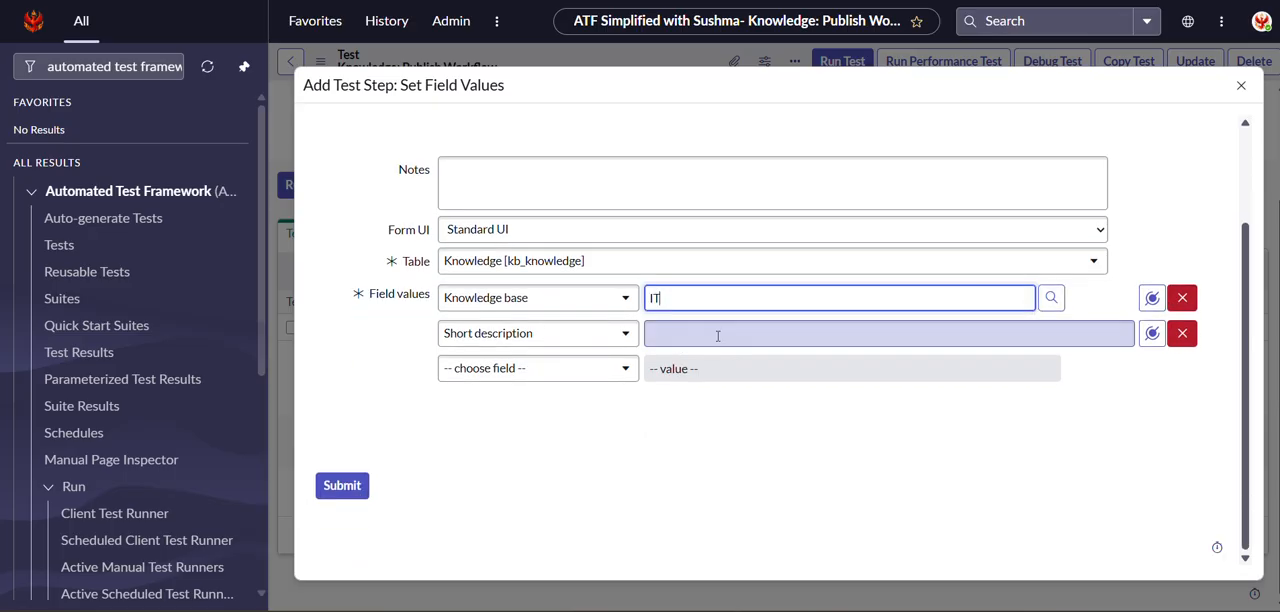
pyautogui.click(828, 336)
pyautogui.write('ATF Short Description')
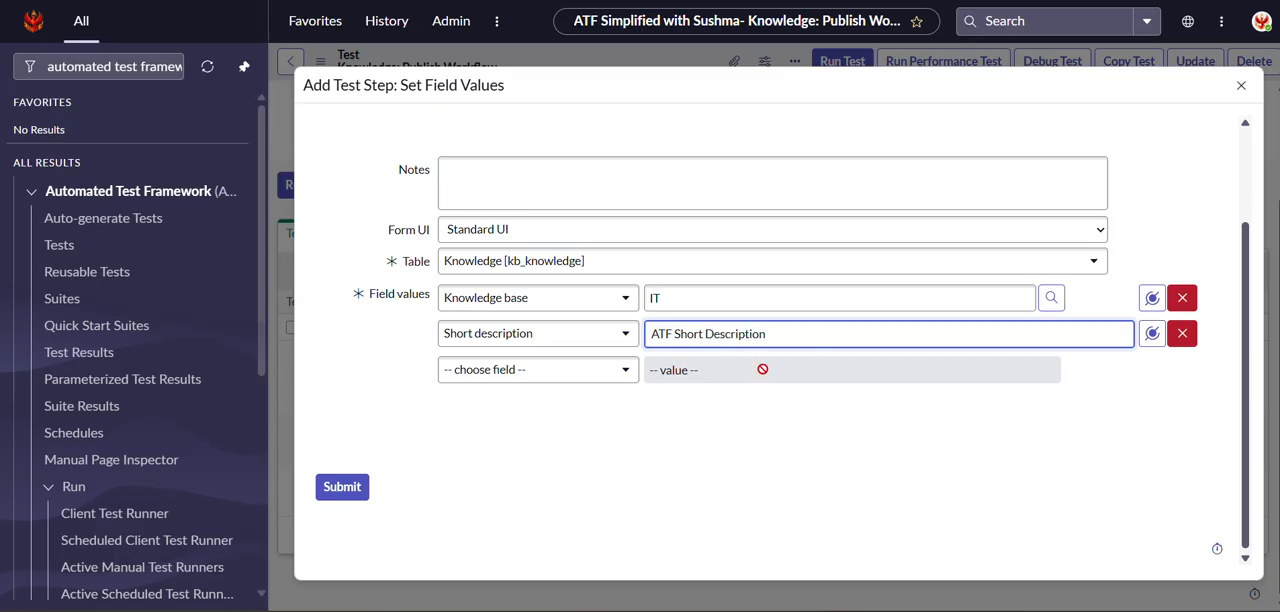
# Add the Category(kb_category) field with the value Email and submit the Set Field Values step.
pyautogui.click(621, 369)
pyautogui.write('ca')
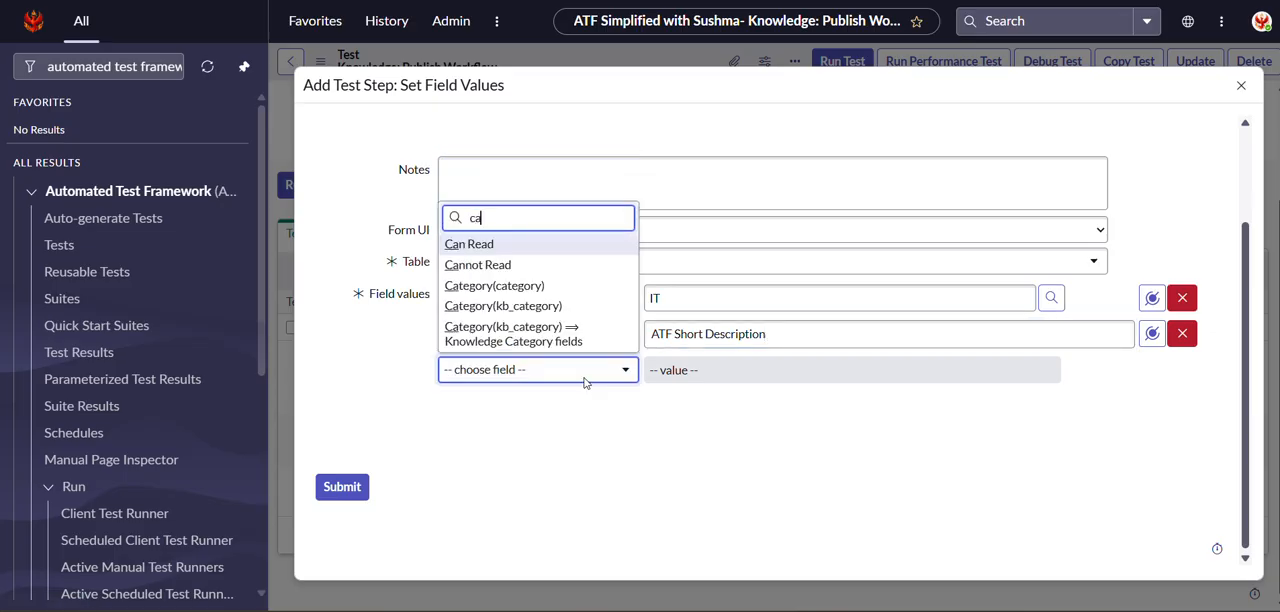
pyautogui.click(521, 308)
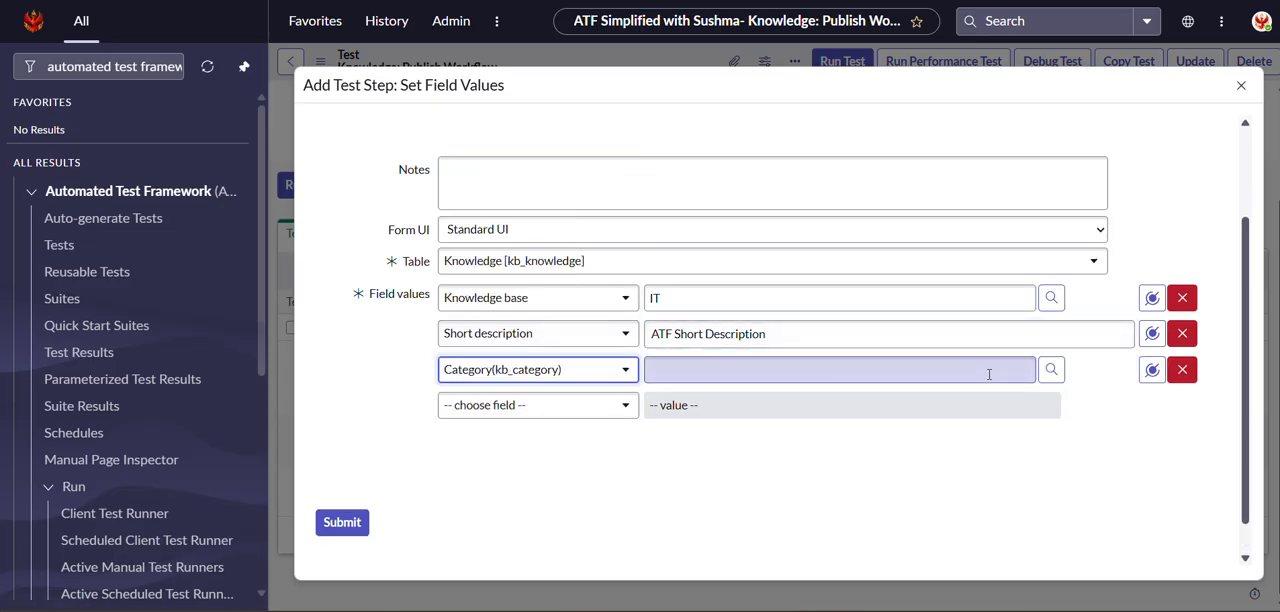
pyautogui.click(983, 376)
pyautogui.write('ema')
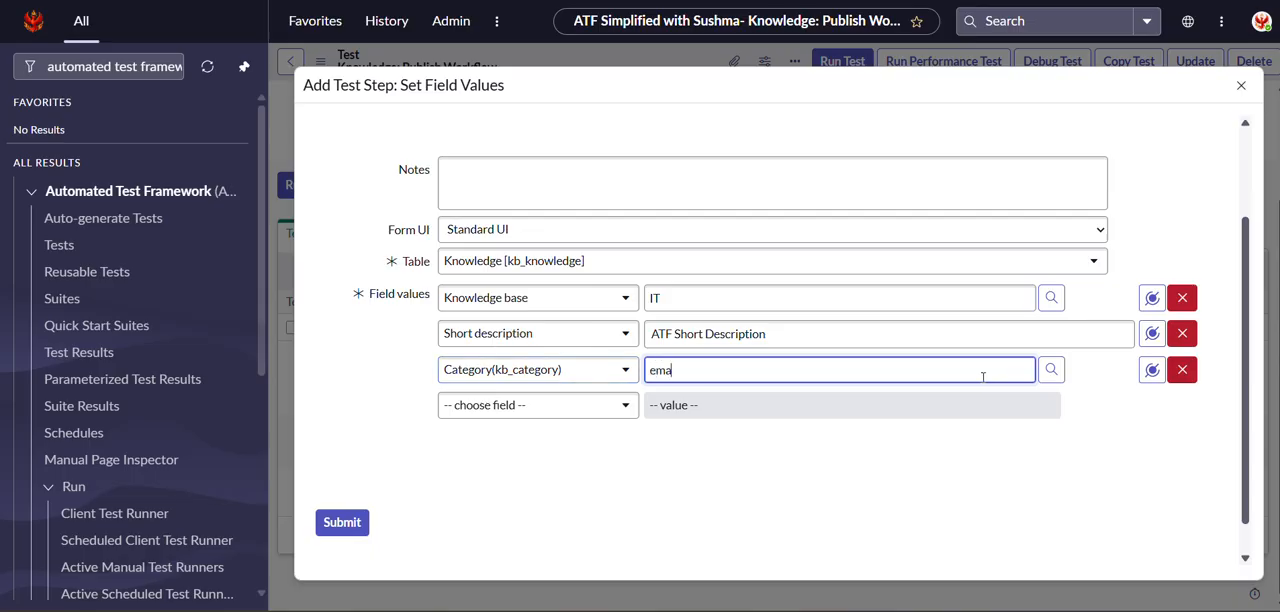
pyautogui.click(695, 452)
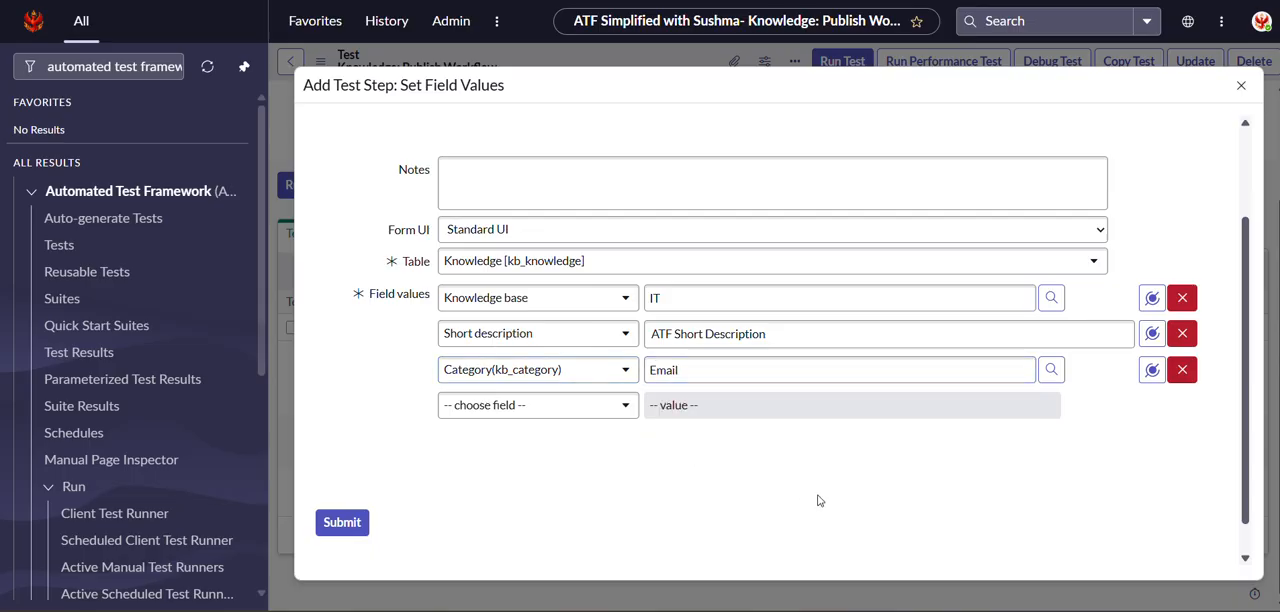
pyautogui.click(366, 523)
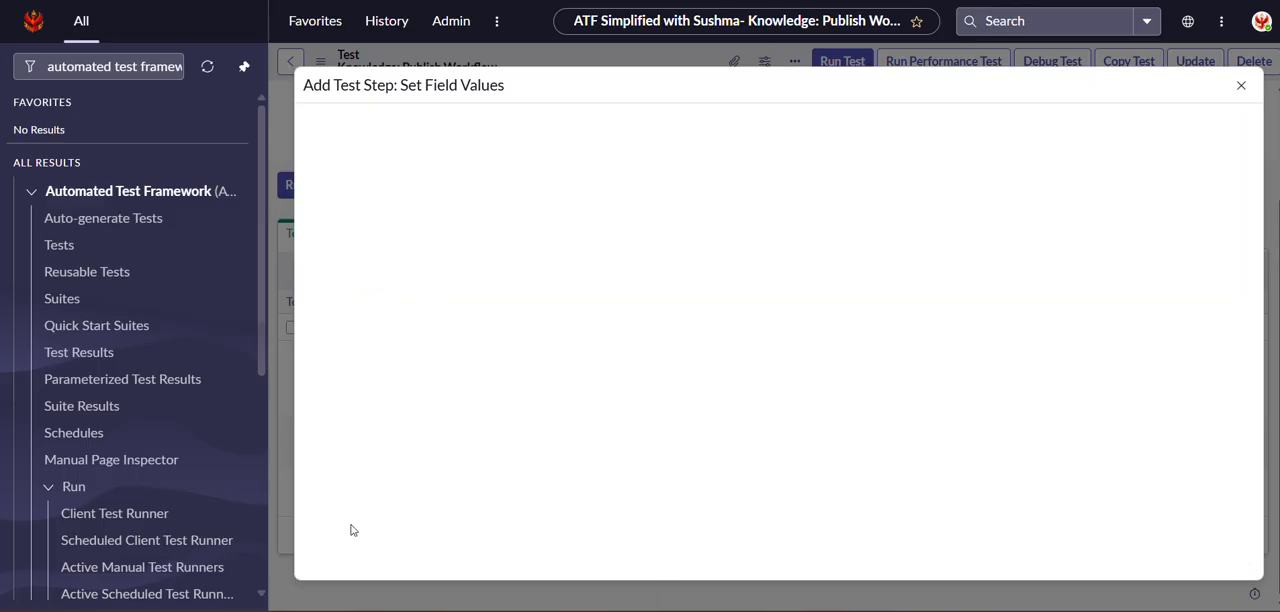
# Start a Click a UI Action test step from the Form category, inserted after the Set Field Values step.
pyautogui.scroll(-1, 900, 420)
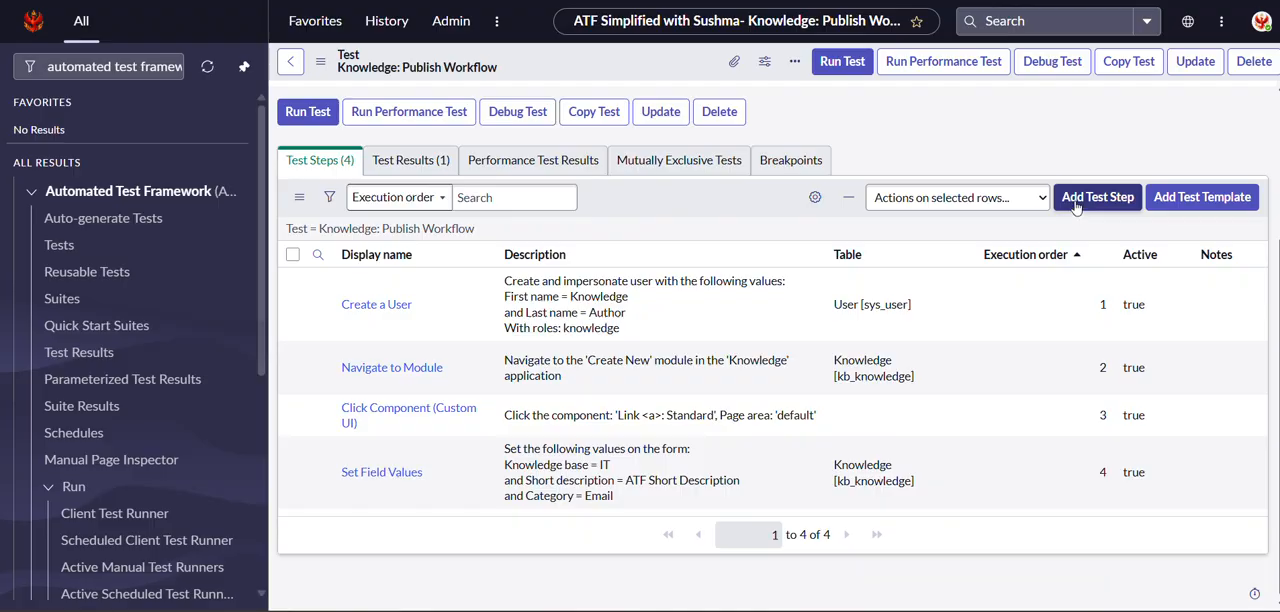
pyautogui.click(1076, 203)
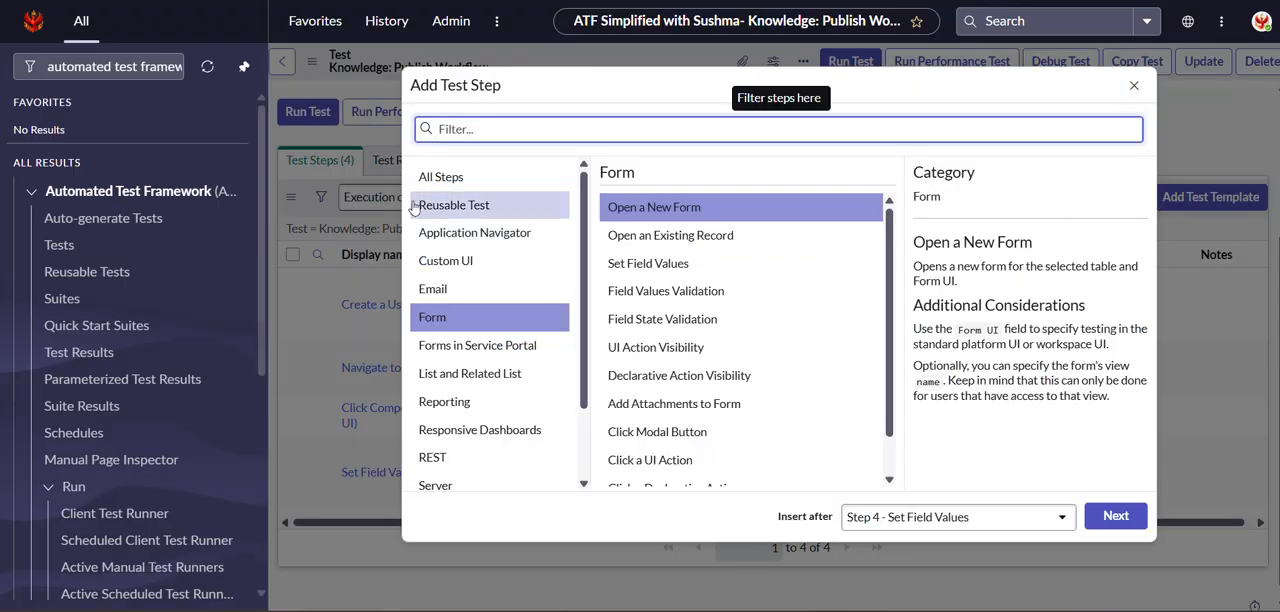
pyautogui.scroll(-1, 690, 365)
pyautogui.click(646, 418)
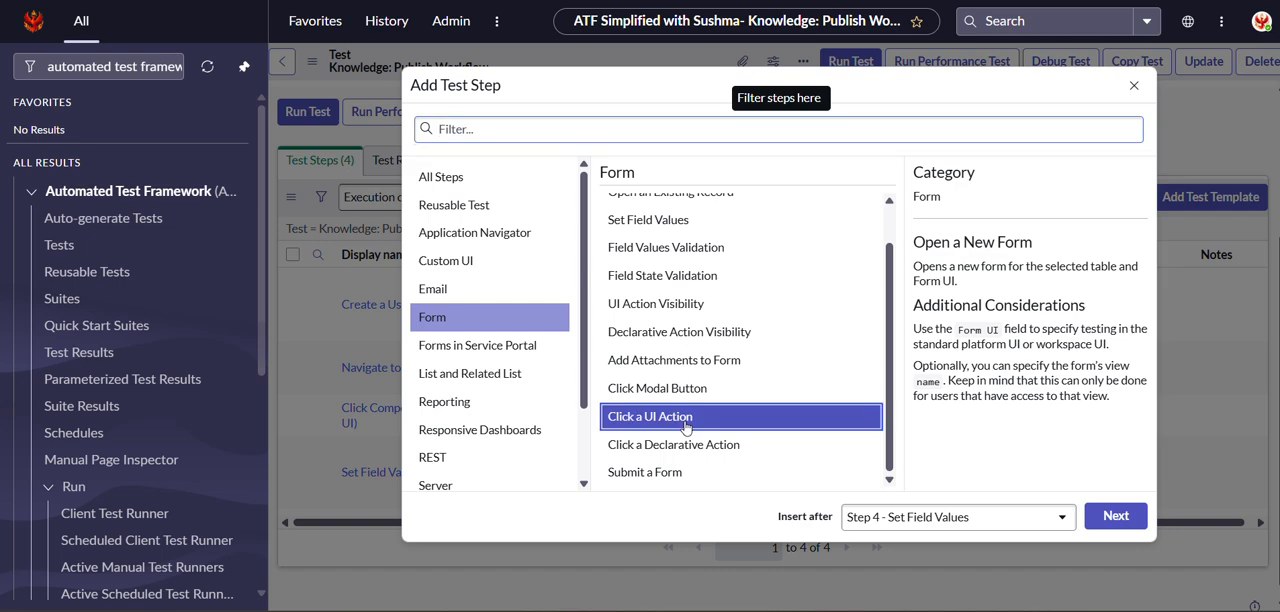
pyautogui.click(1115, 517)
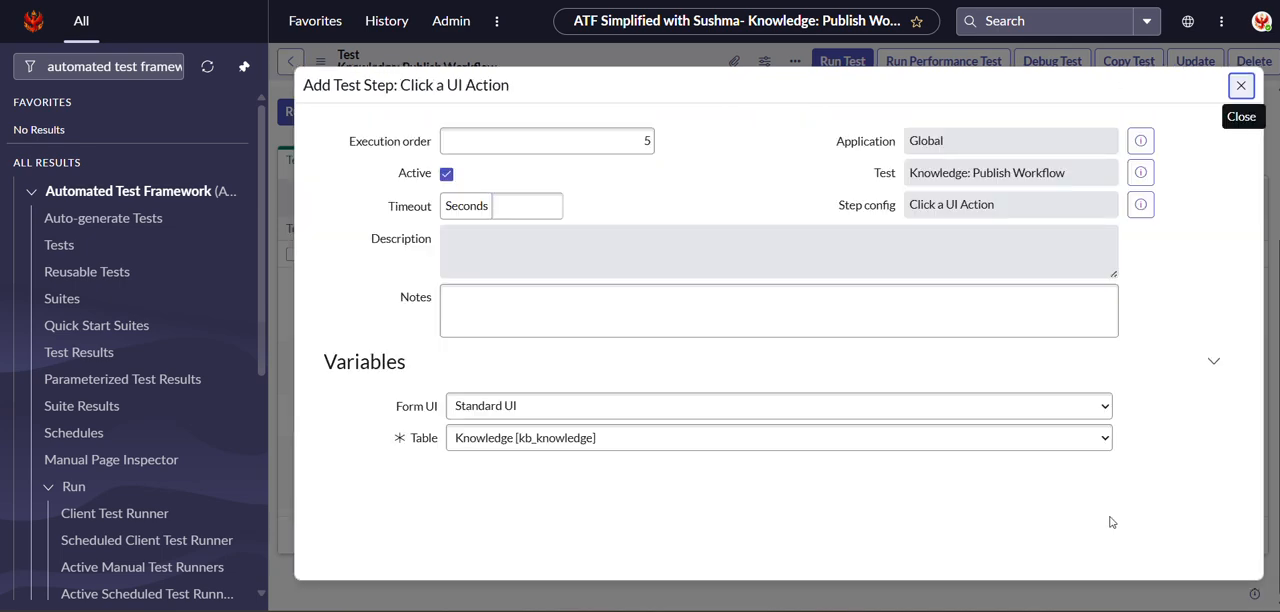
# Filter the UI actions by the name "save" and pick the global Save action that saves a new record and redirects to self (context version).
pyautogui.scroll(-2, 624, 477)
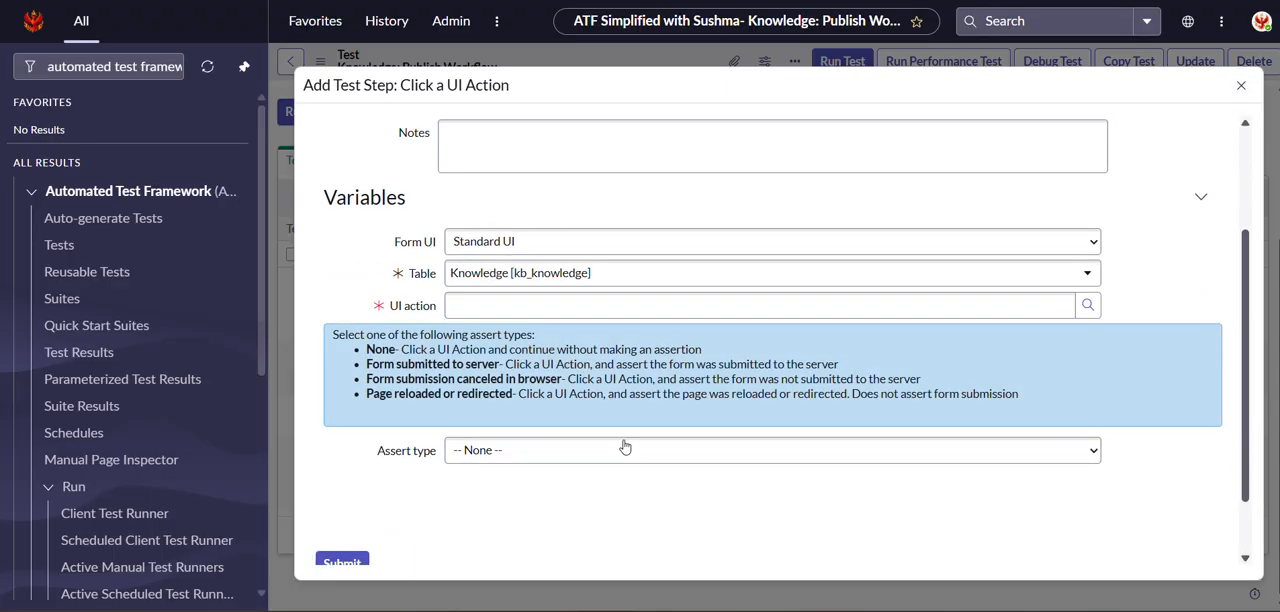
pyautogui.click(1088, 305)
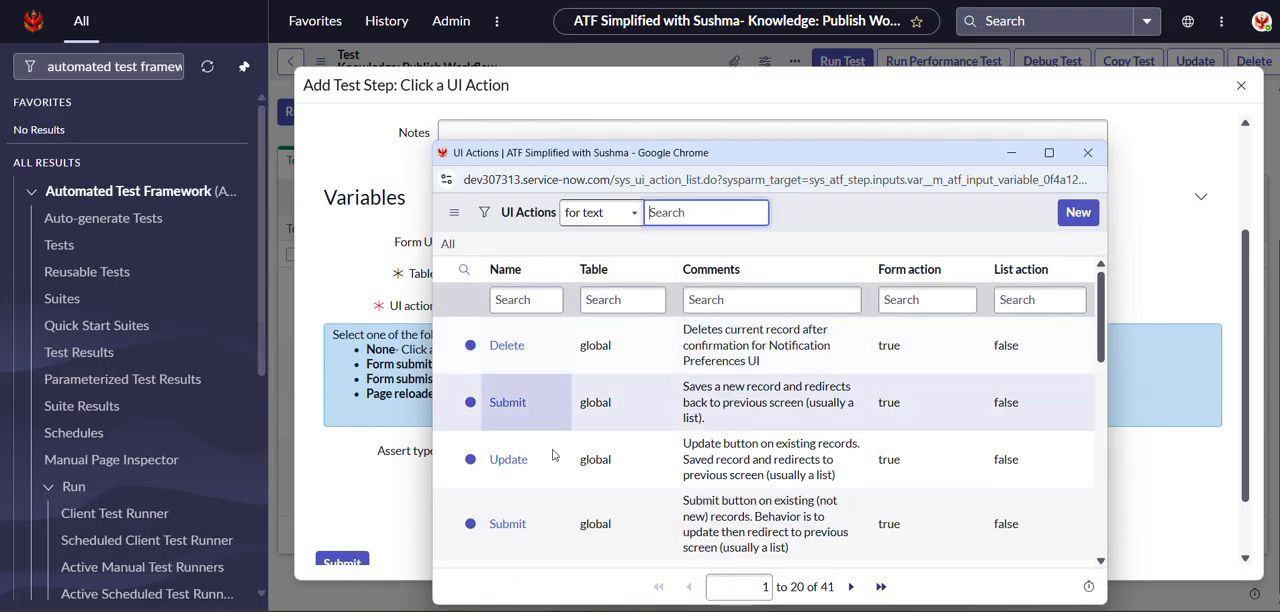
pyautogui.click(527, 299)
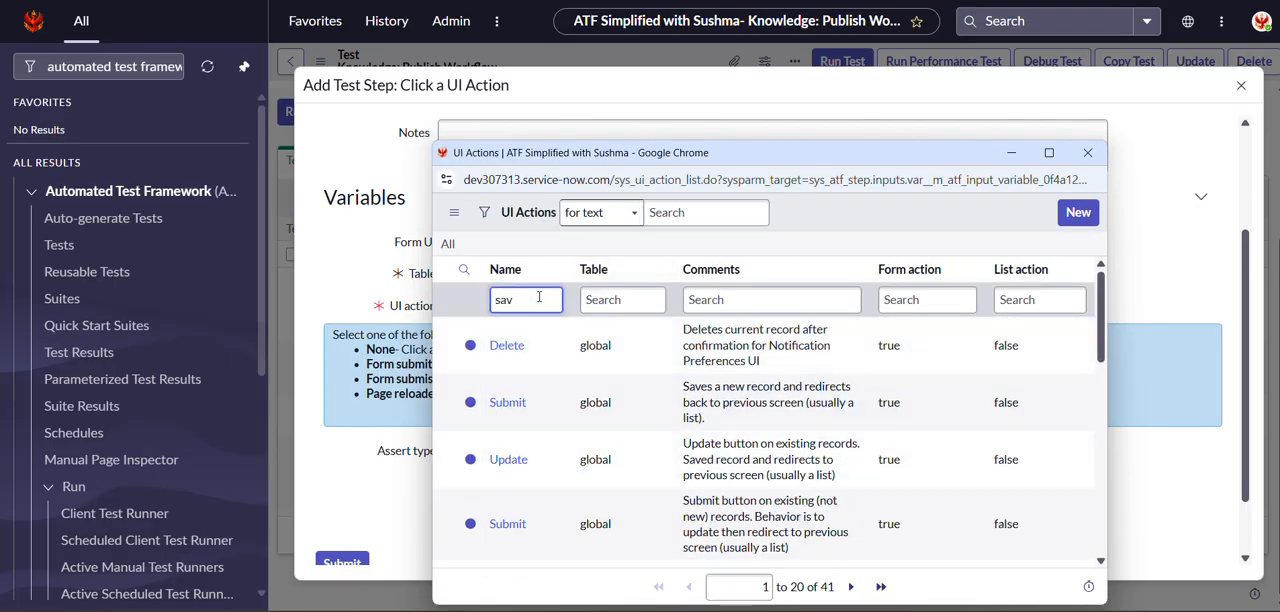
pyautogui.press('Return')
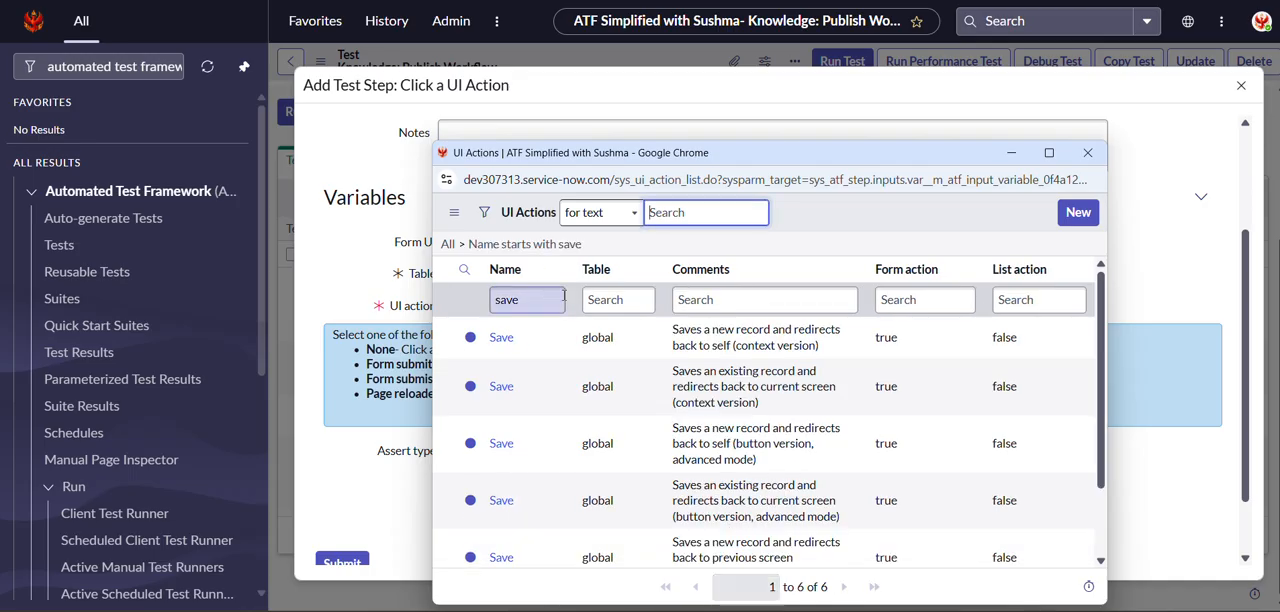
pyautogui.click(500, 337)
# Set the assert type to Form submitted to server and submit the Click a UI Action step.
pyautogui.scroll(-2, 555, 387)
pyautogui.click(529, 372)
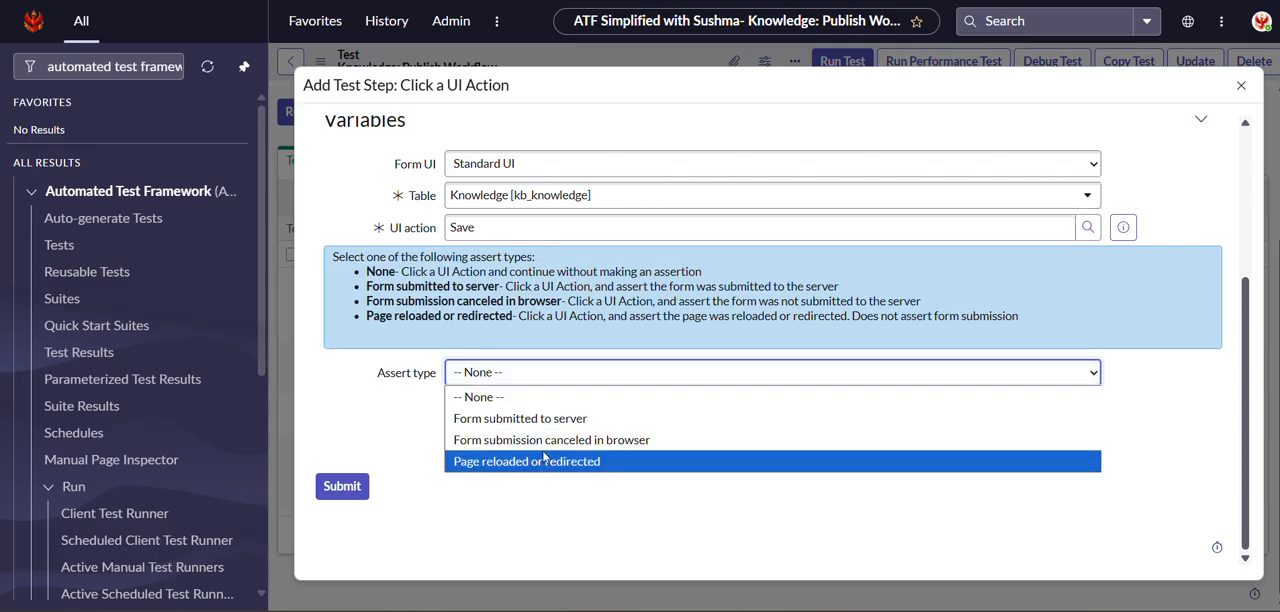
pyautogui.click(545, 420)
pyautogui.click(342, 487)
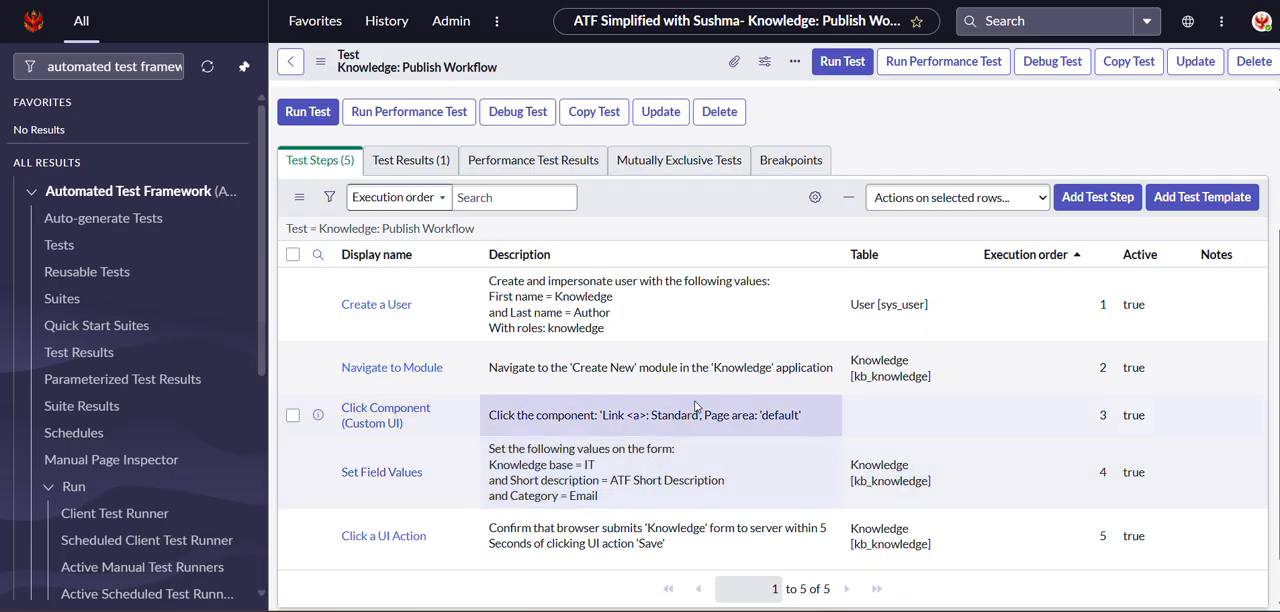
# Start another Click a UI Action test step from the Form category, inserted after step 5.
pyautogui.scroll(-1, 662, 350)
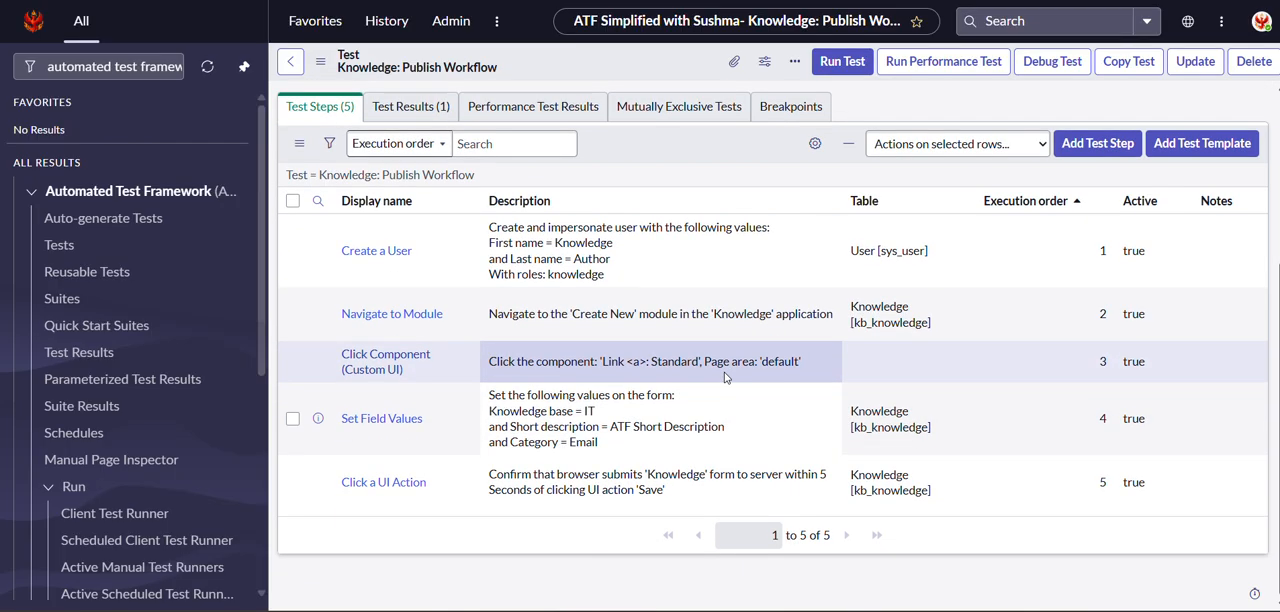
pyautogui.click(1098, 144)
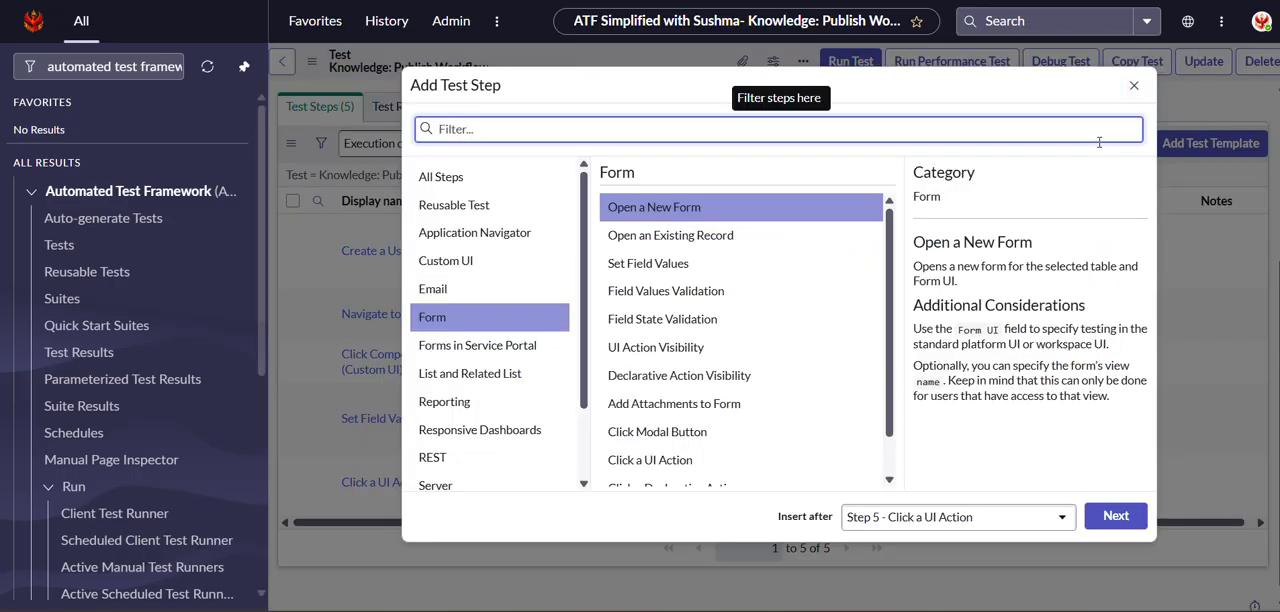
pyautogui.scroll(-2, 700, 400)
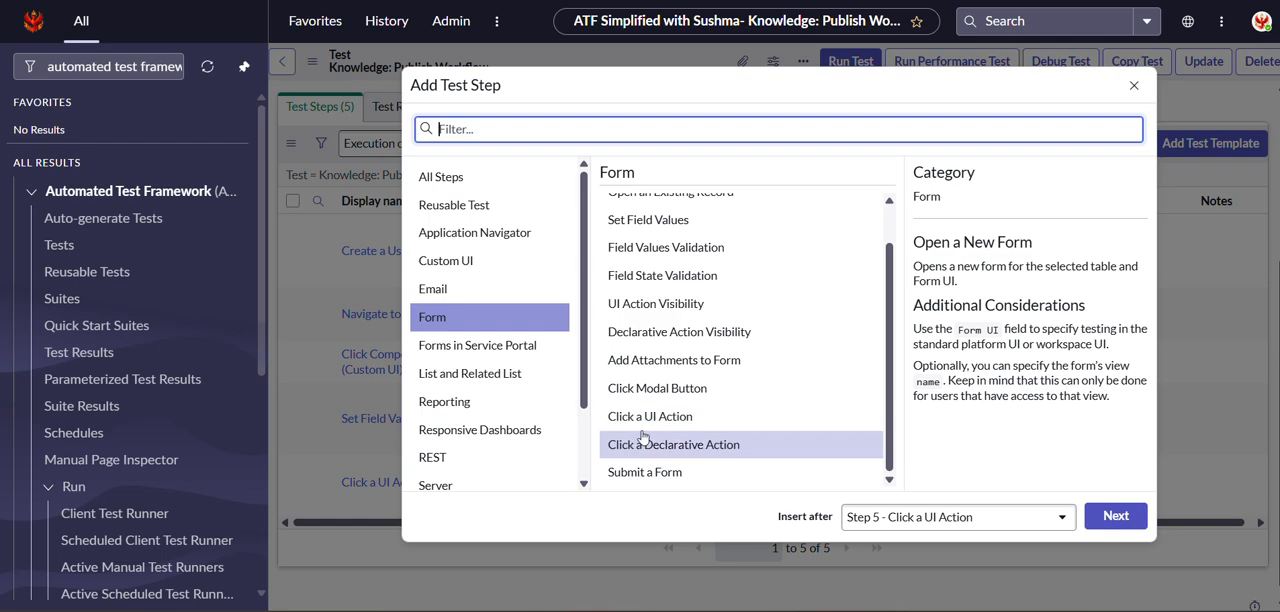
pyautogui.click(645, 420)
pyautogui.click(1108, 515)
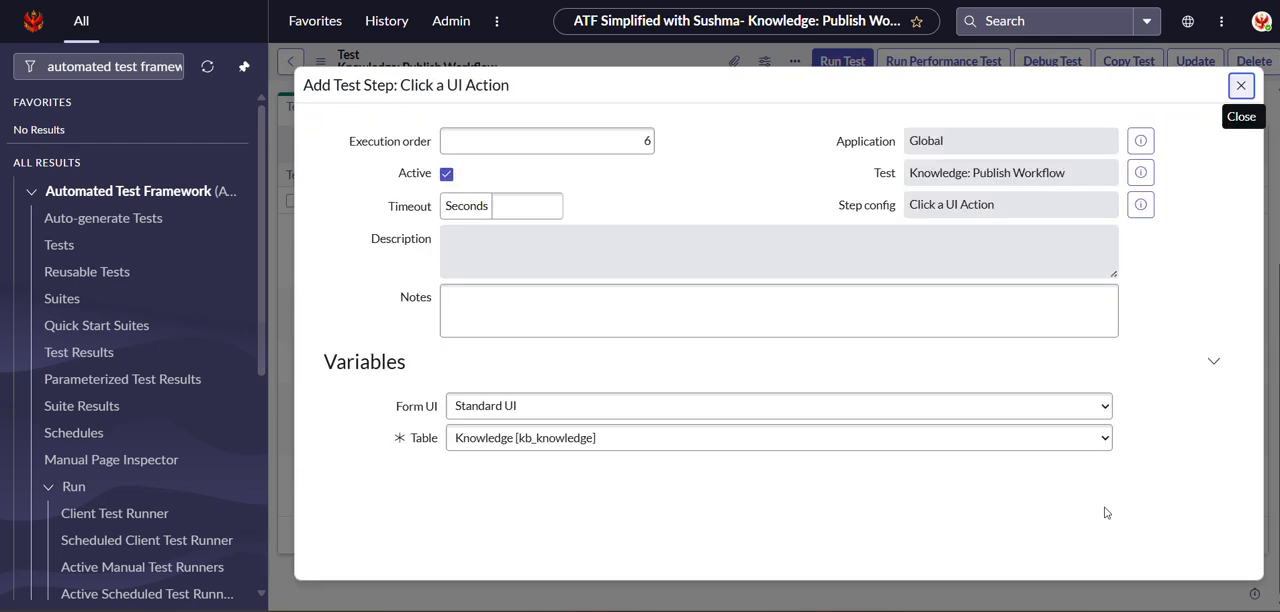
# Filter the UI actions by the name "publish" and pick the Publish action of the kb_knowledge table.
pyautogui.scroll(-3, 770, 300)
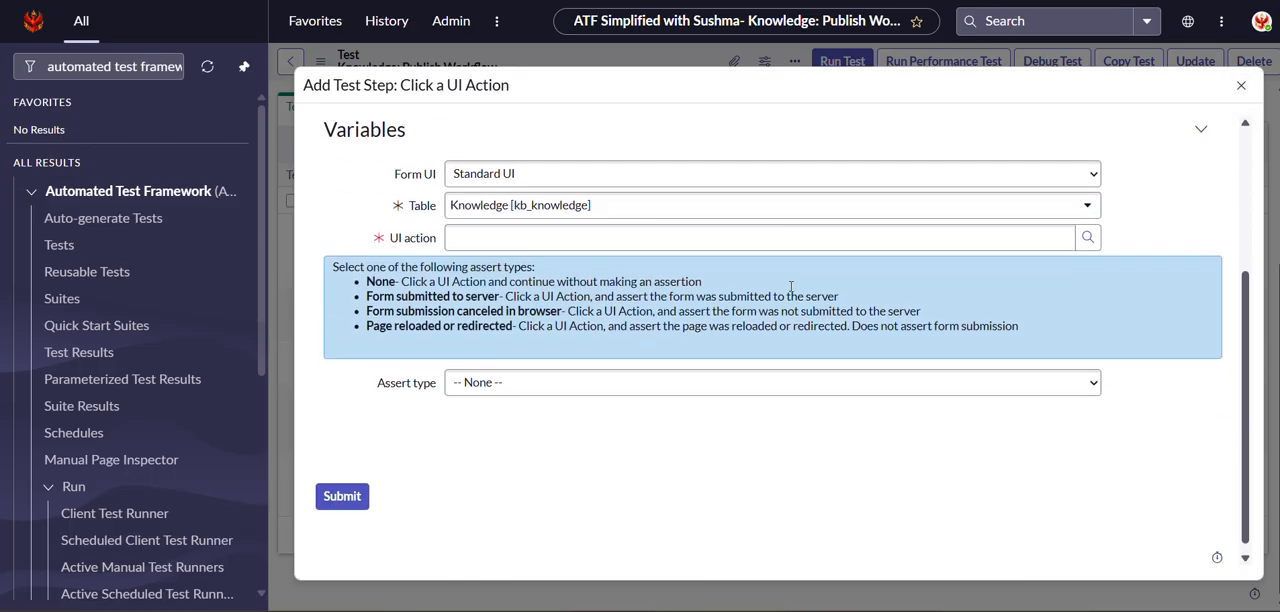
pyautogui.click(1089, 229)
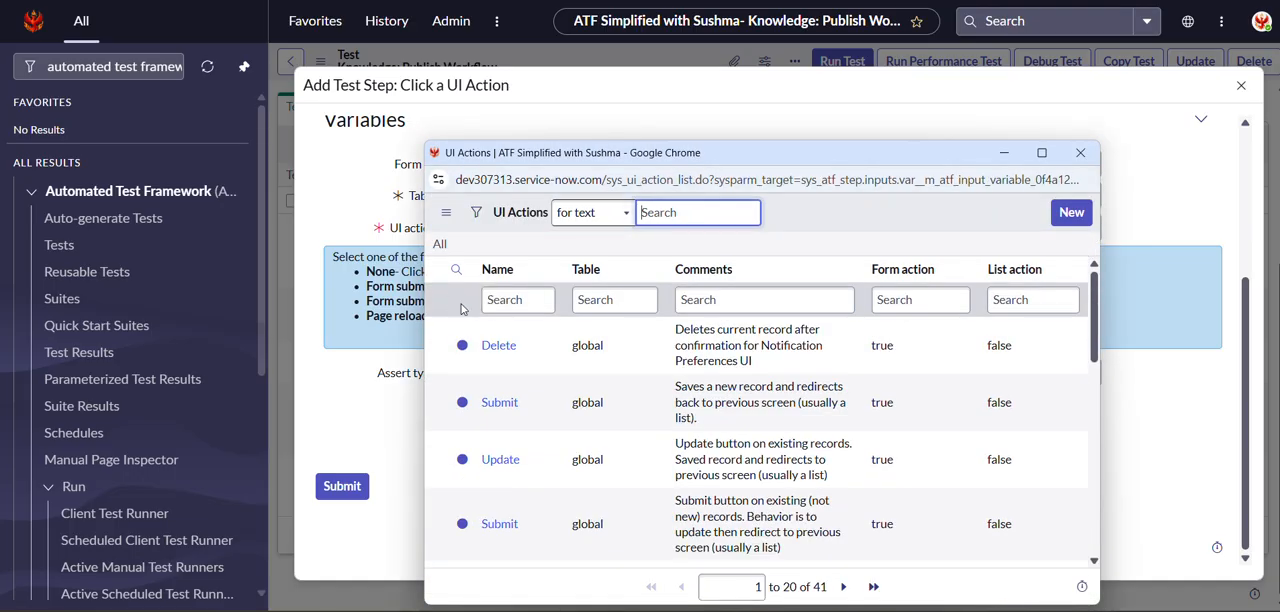
pyautogui.click(496, 299)
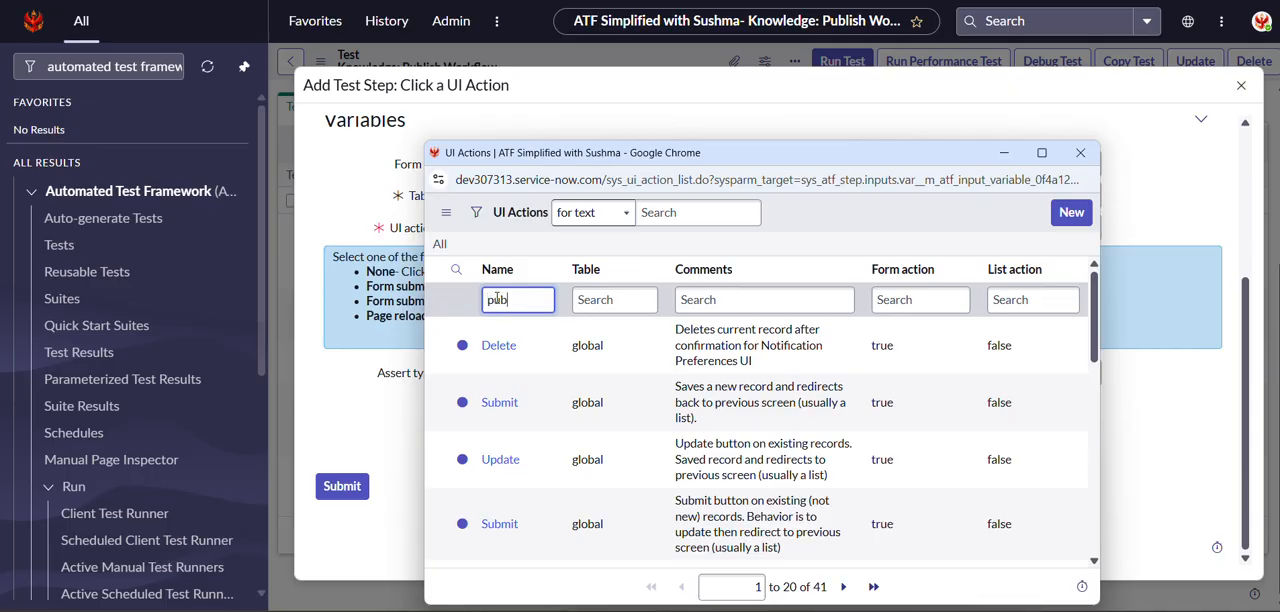
pyautogui.write('publish')
pyautogui.press('Return')
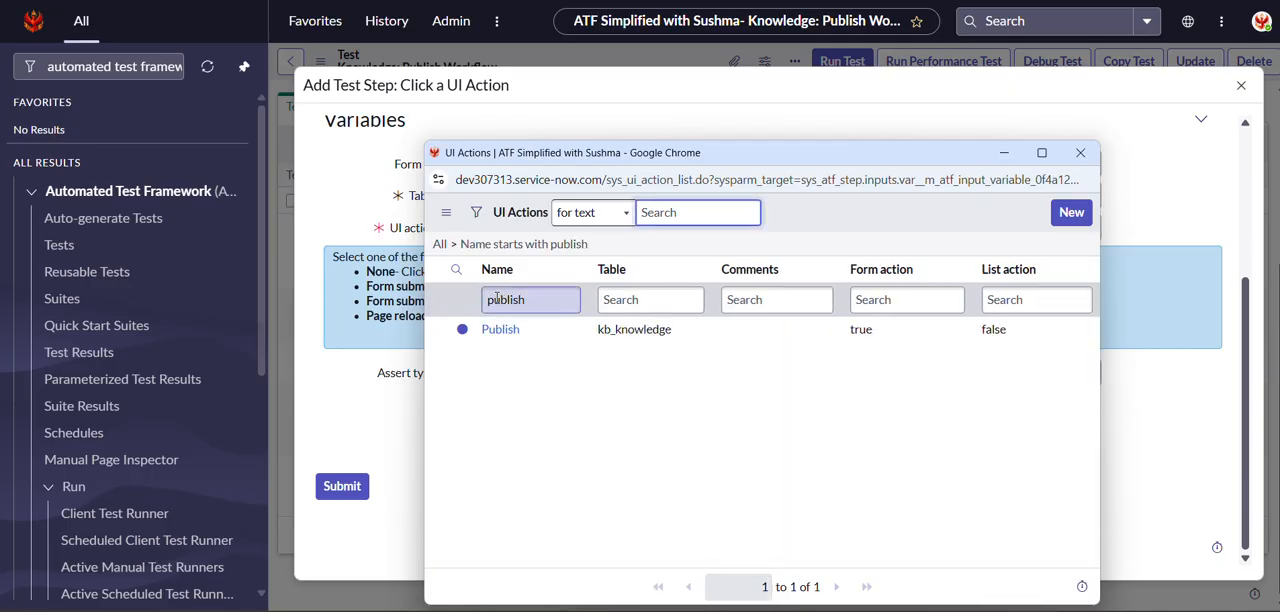
pyautogui.click(499, 329)
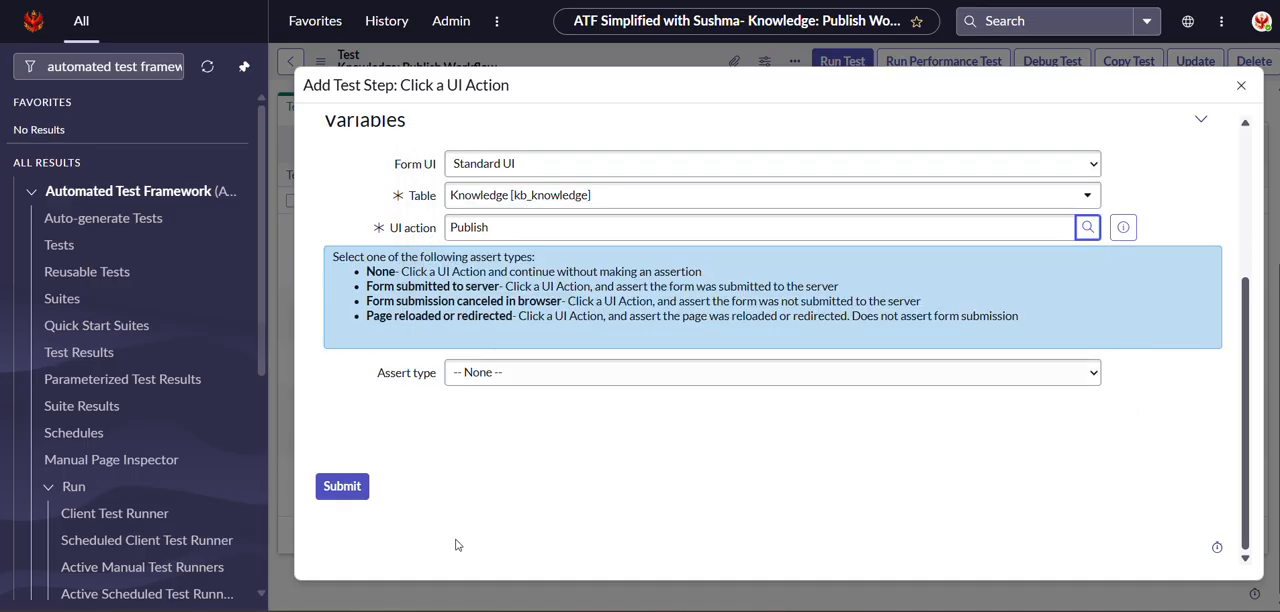
# Set the Publish step's assert type to Form submitted to server and submit the test step.
pyautogui.click(497, 374)
pyautogui.click(521, 418)
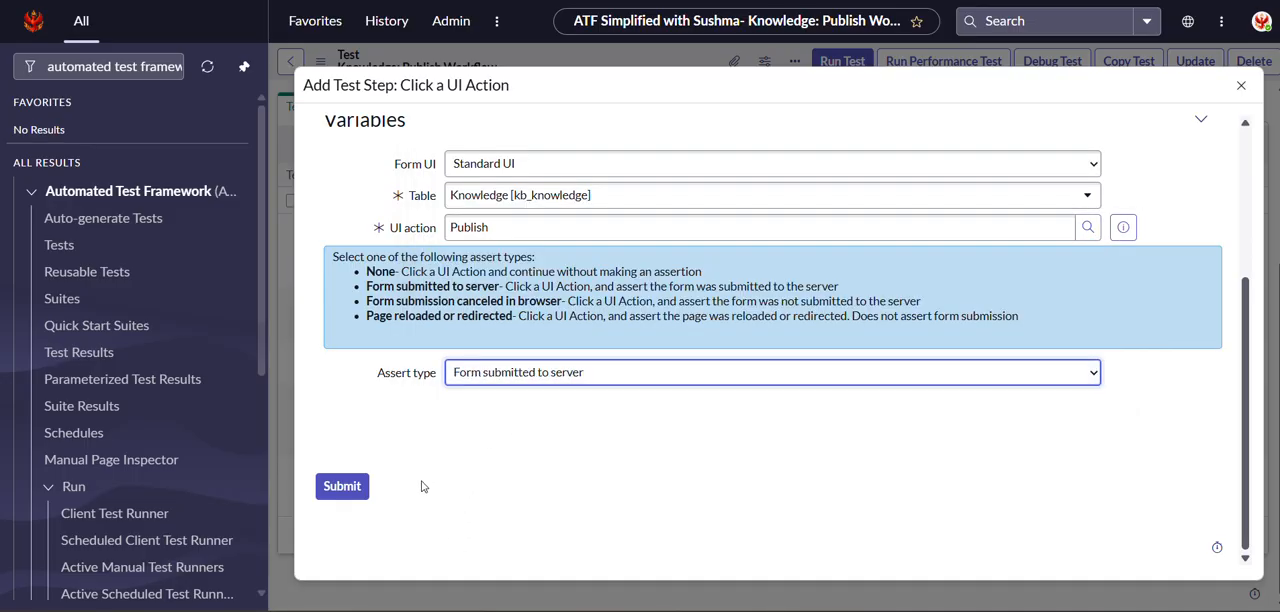
pyautogui.click(343, 488)
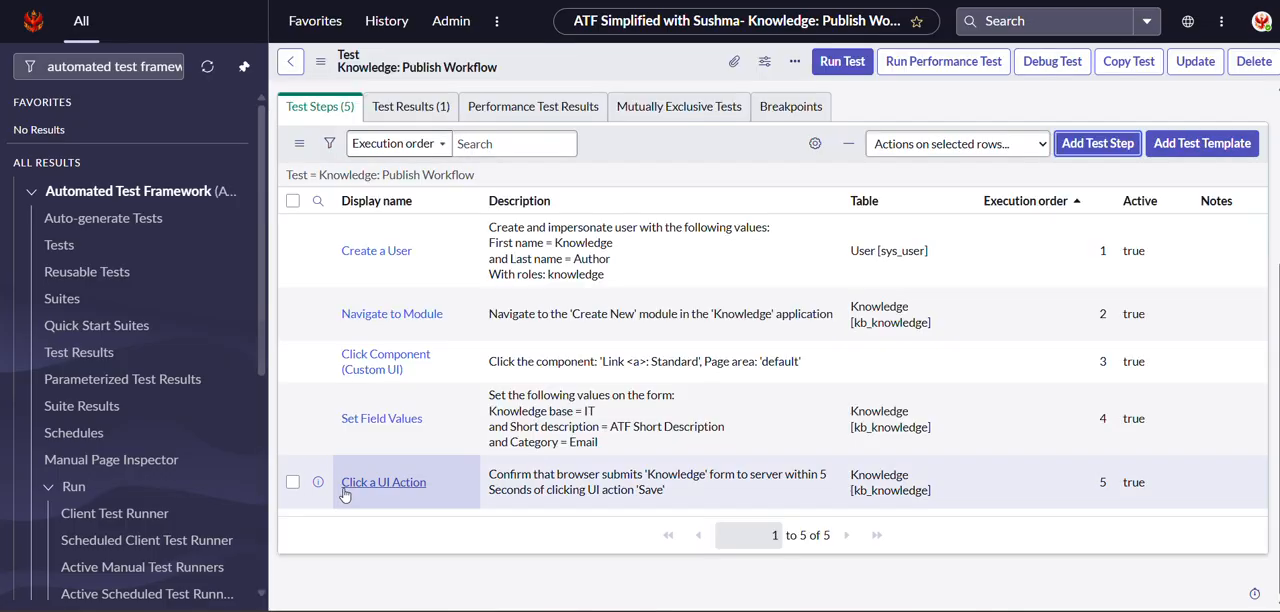
# Start a Record Query test step from the Server category, inserted after step 6.
pyautogui.scroll(-1, 418, 443)
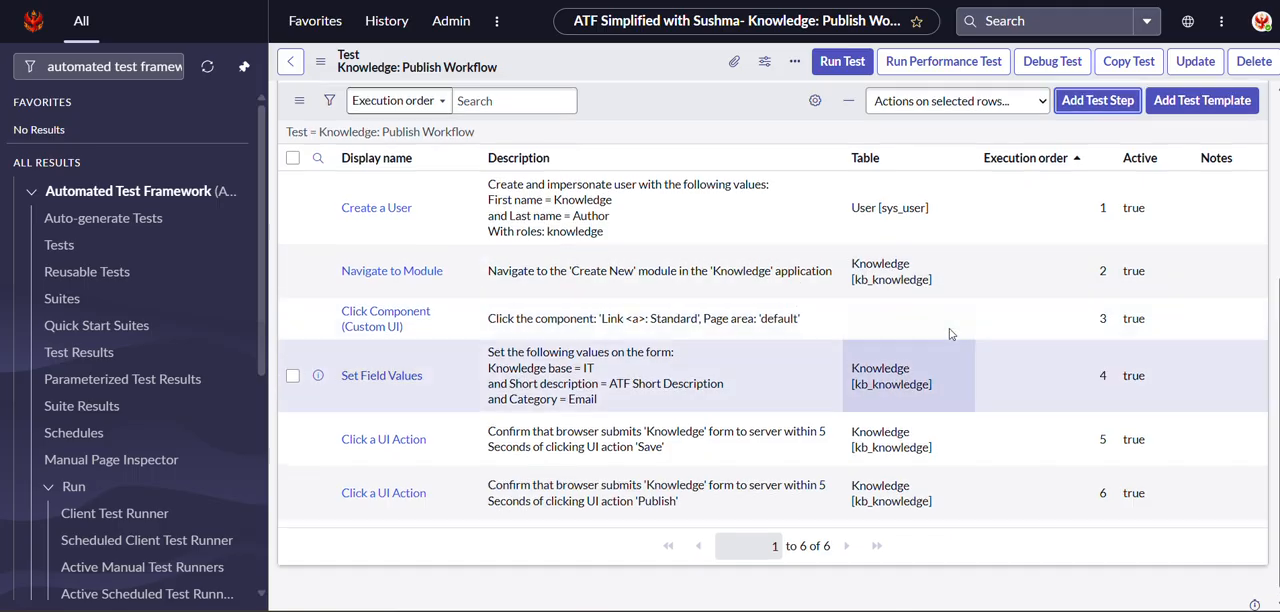
pyautogui.scroll(3, 951, 335)
pyautogui.scroll(-2, 951, 335)
pyautogui.scroll(-2, 951, 335)
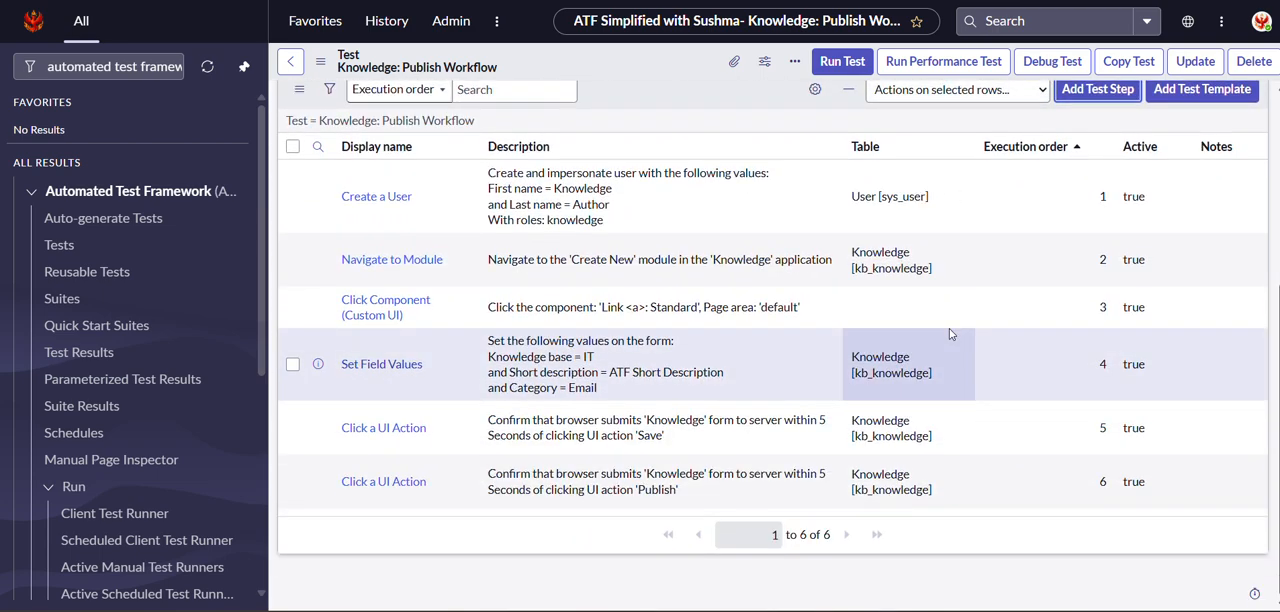
pyautogui.scroll(2, 1020, 330)
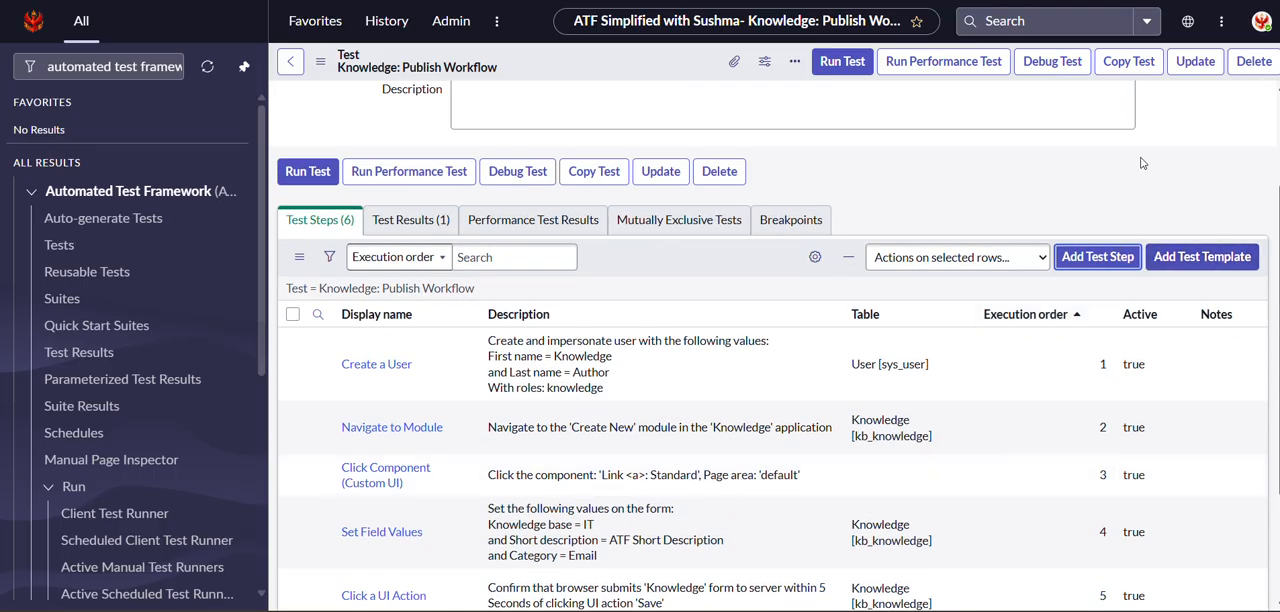
pyautogui.click(1103, 257)
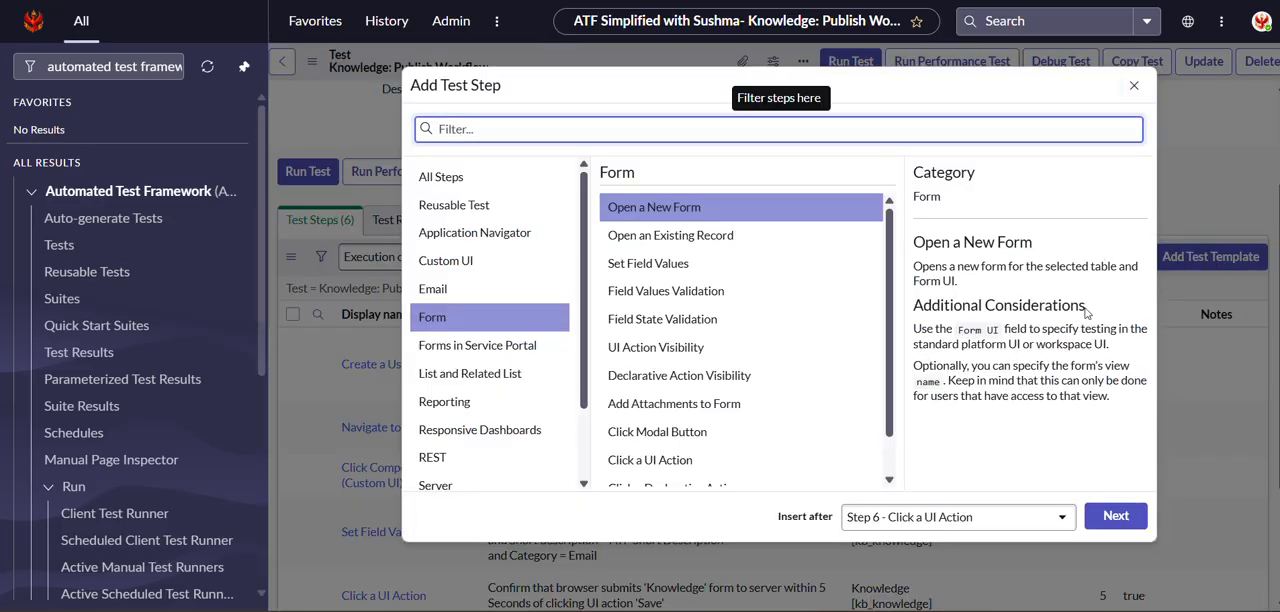
pyautogui.scroll(-3, 457, 440)
pyautogui.click(537, 395)
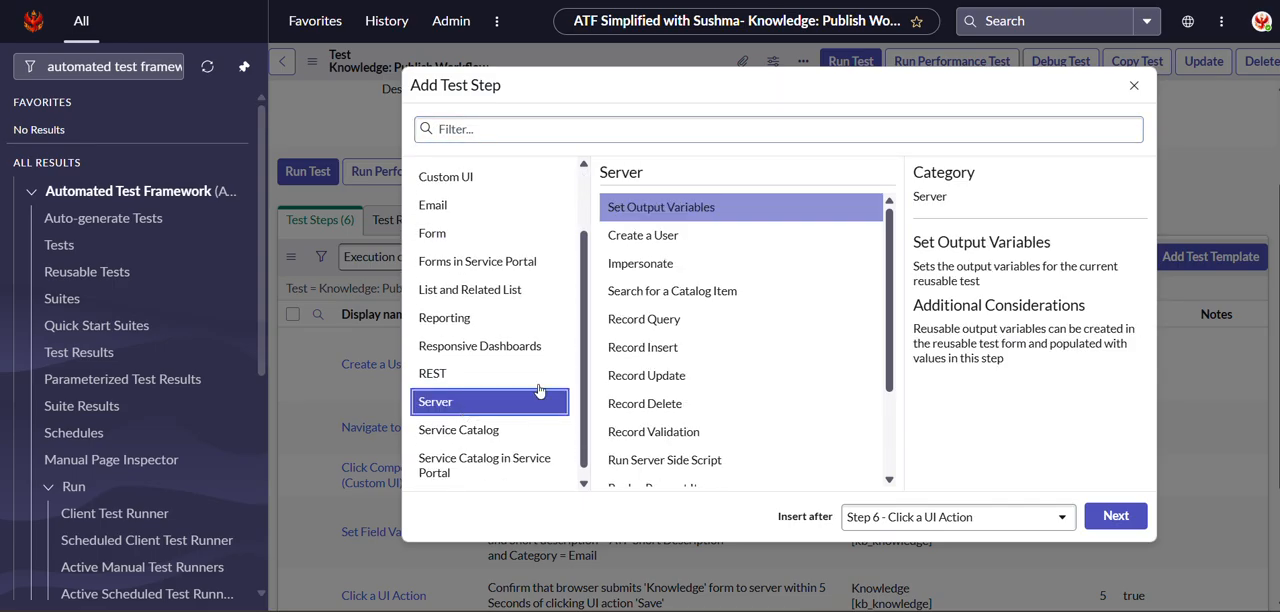
pyautogui.click(686, 322)
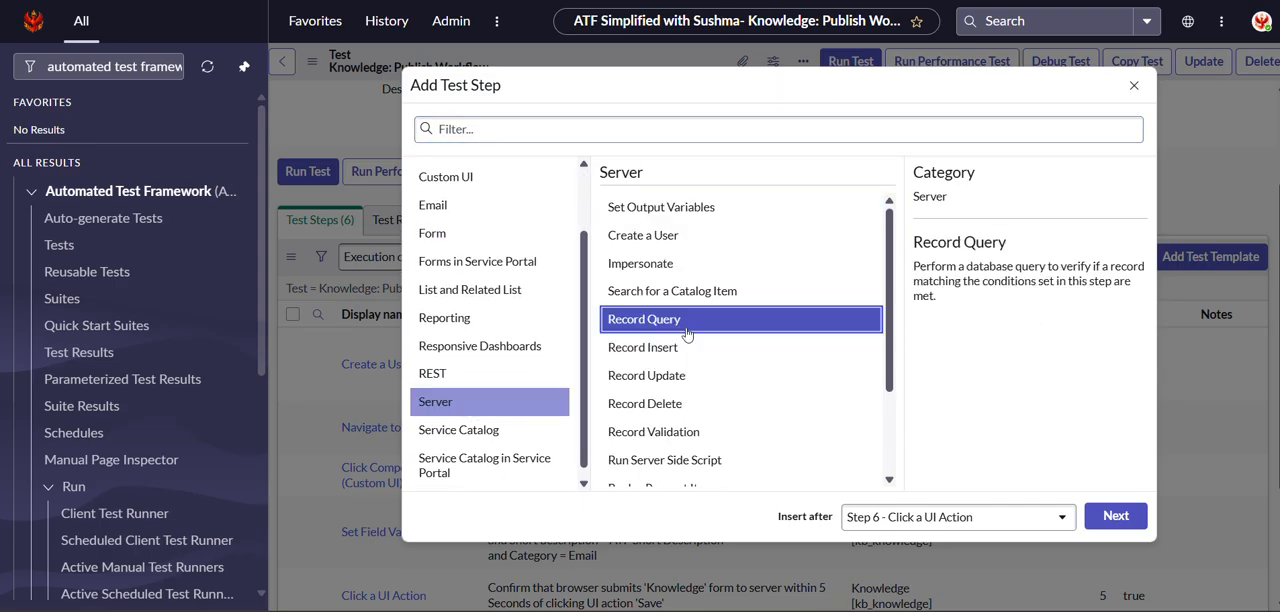
pyautogui.click(1115, 517)
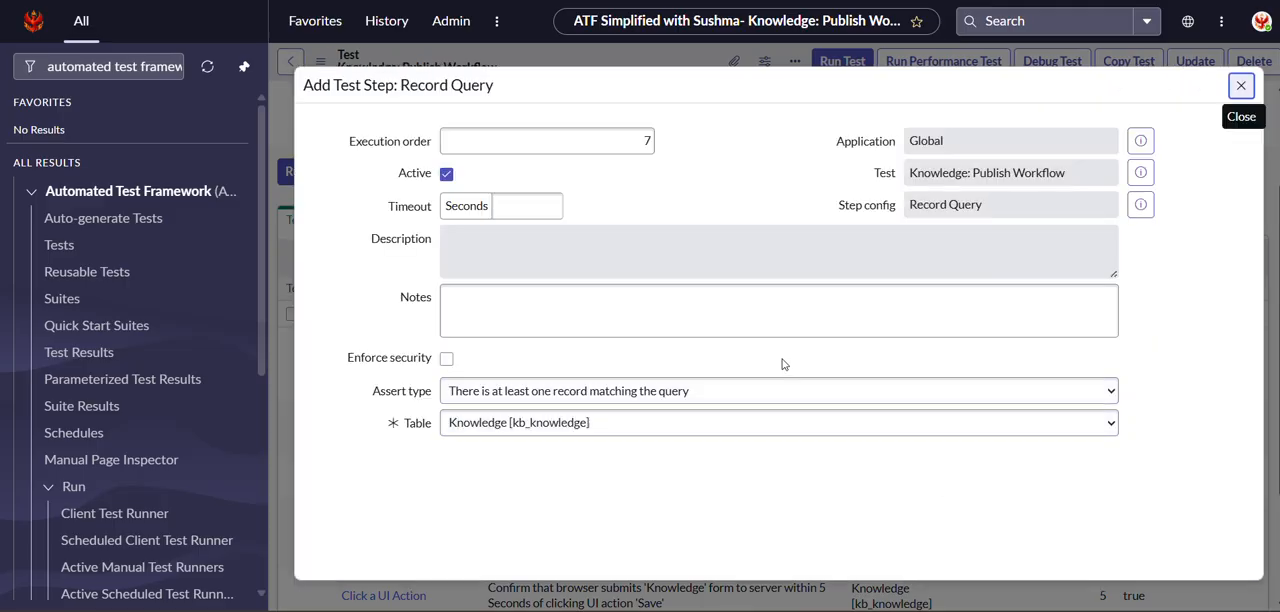
# Set the Record Query's table to Approval [sysapproval_approver].
pyautogui.click(605, 421)
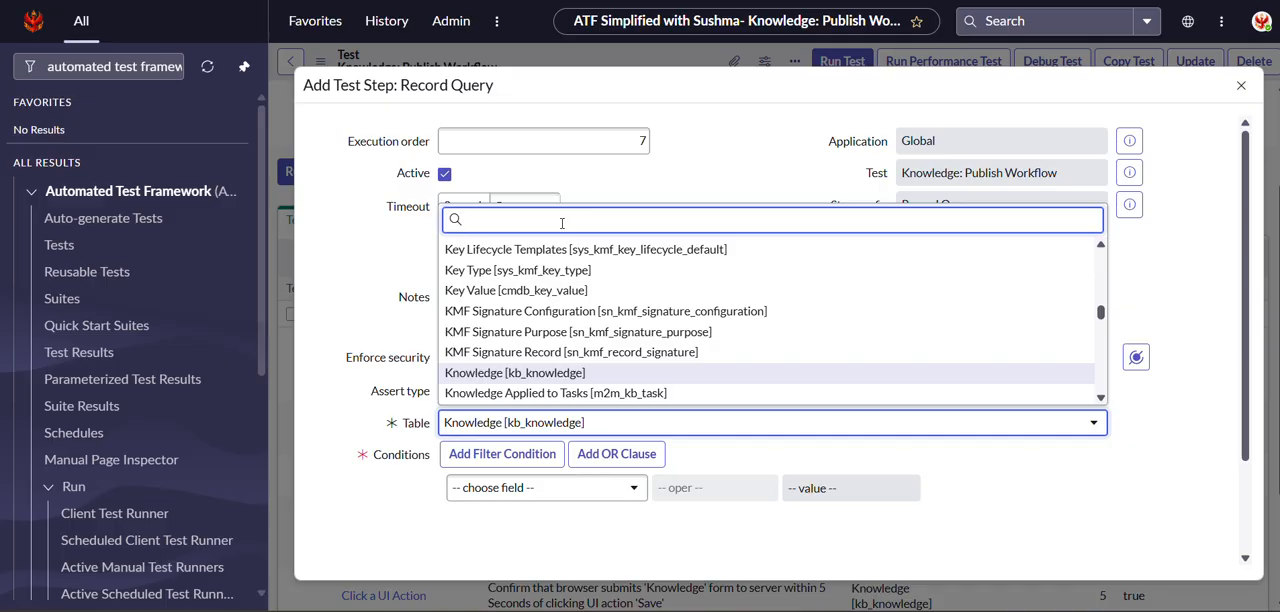
pyautogui.write('App')
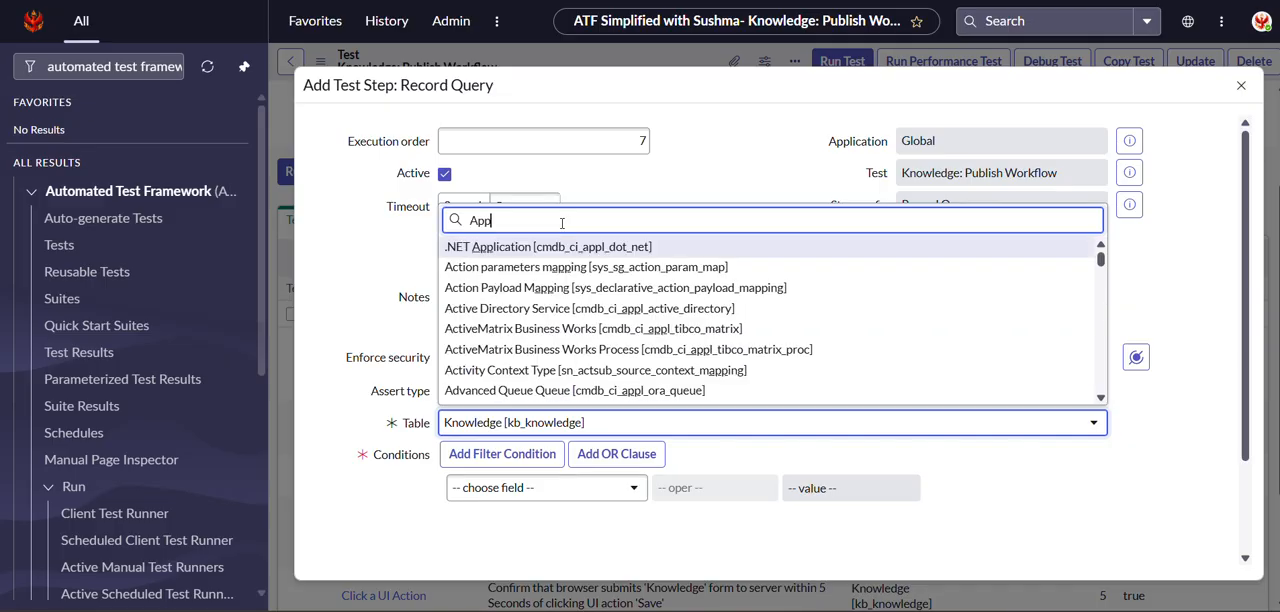
pyautogui.write('robva')
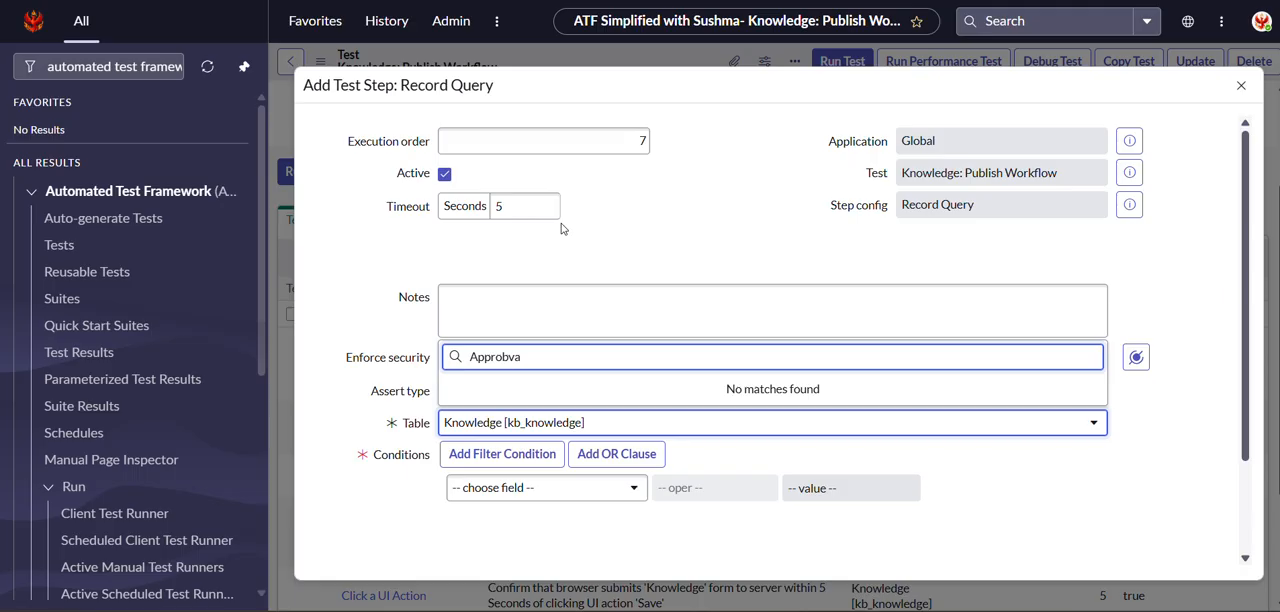
pyautogui.press('BackSpace')
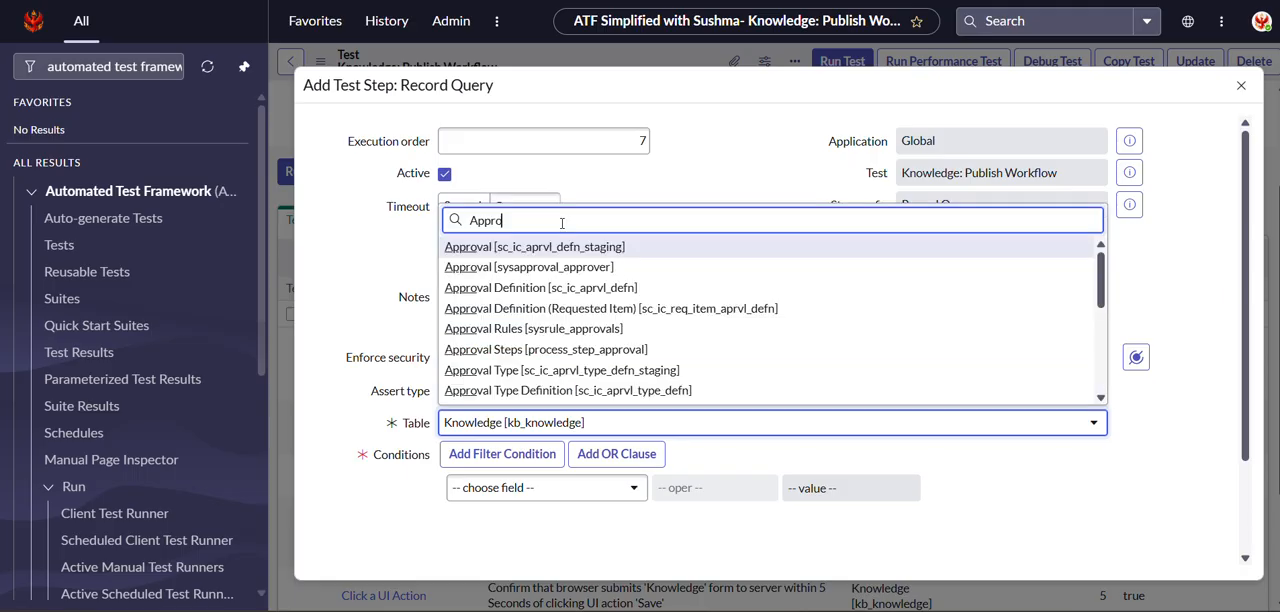
pyautogui.click(484, 268)
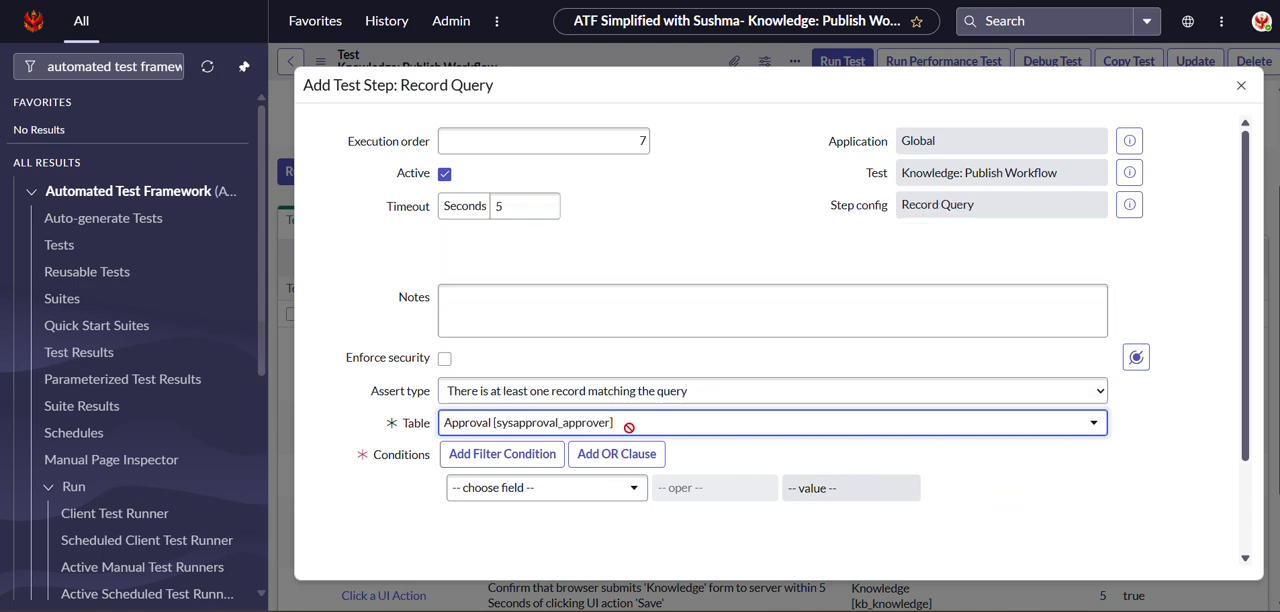
# Add the condition Approving is the Record output of Step 5: Click a UI Action, and submit the Record Query step.
pyautogui.scroll(-2, 632, 424)
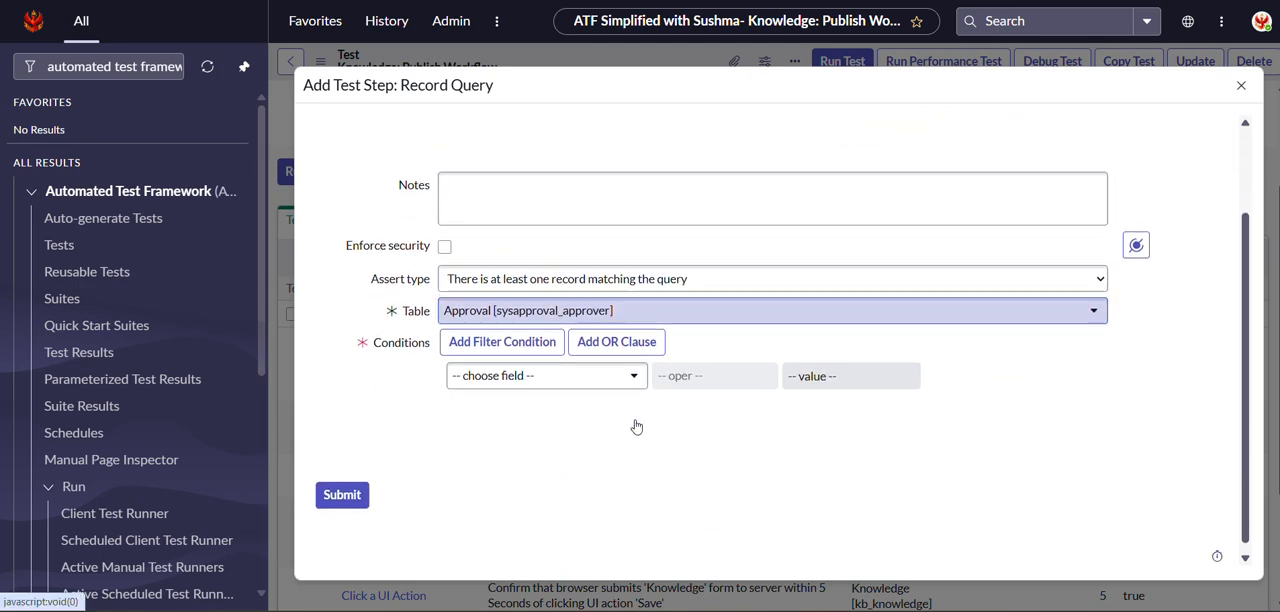
pyautogui.click(526, 366)
pyautogui.write('app')
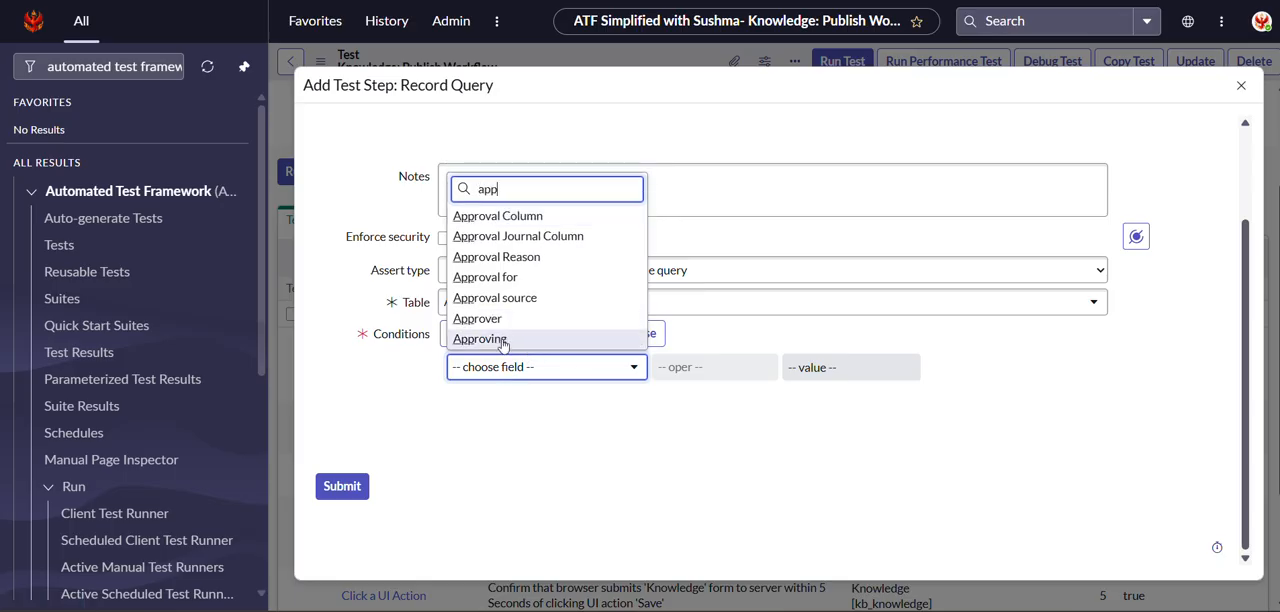
pyautogui.click(500, 340)
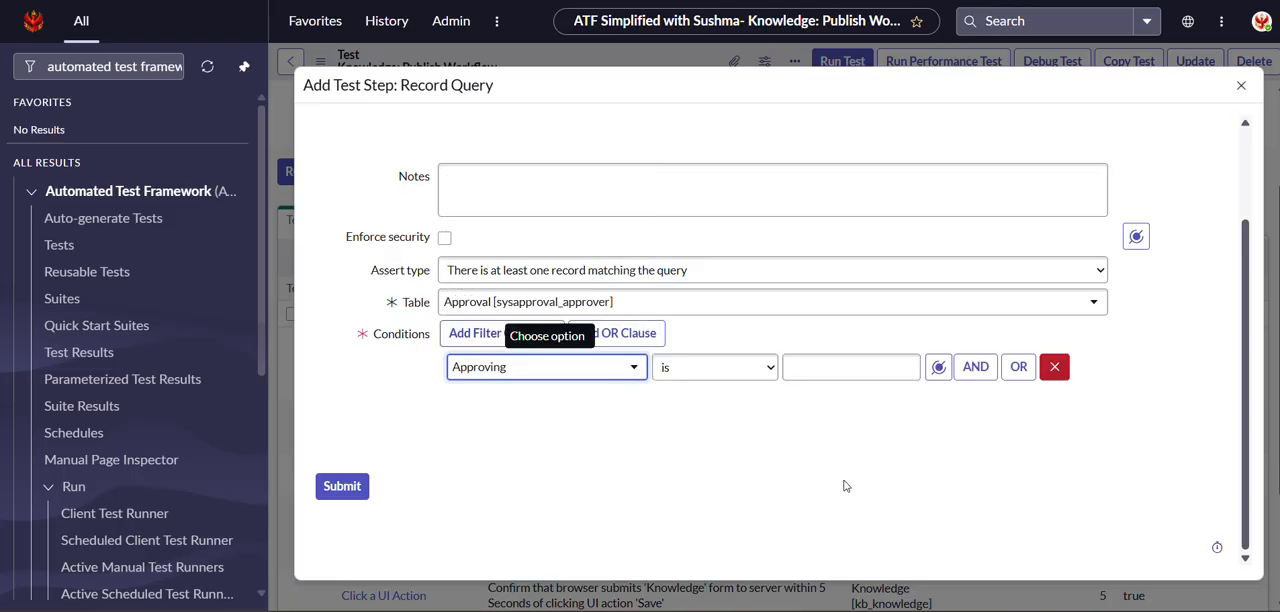
pyautogui.click(938, 367)
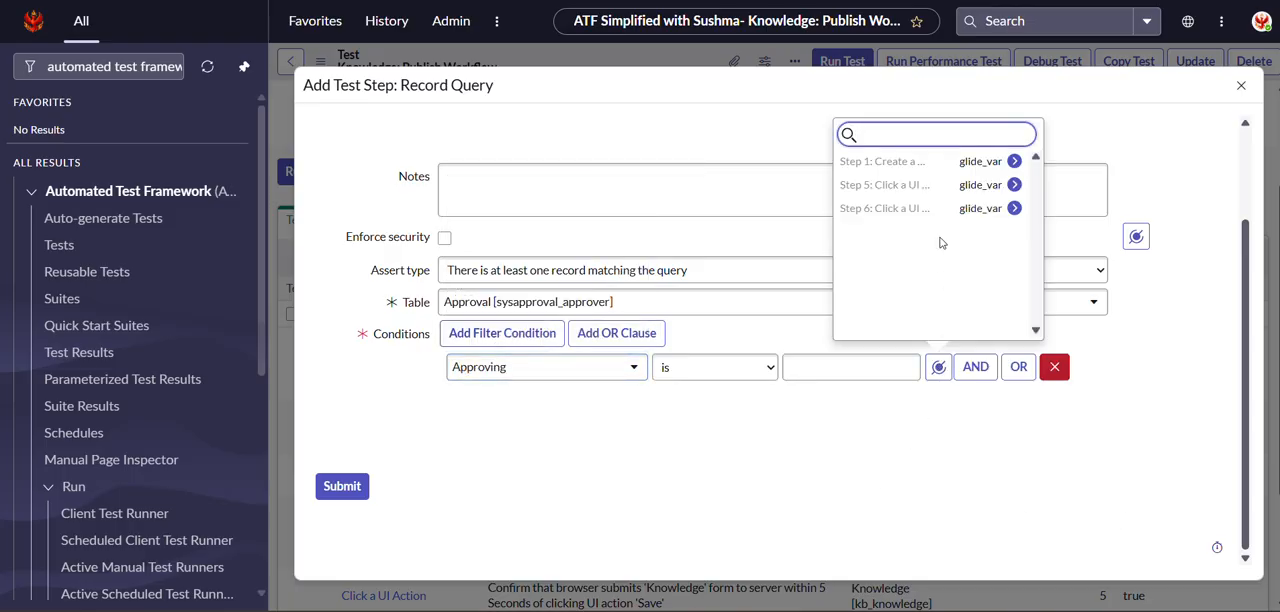
pyautogui.click(917, 186)
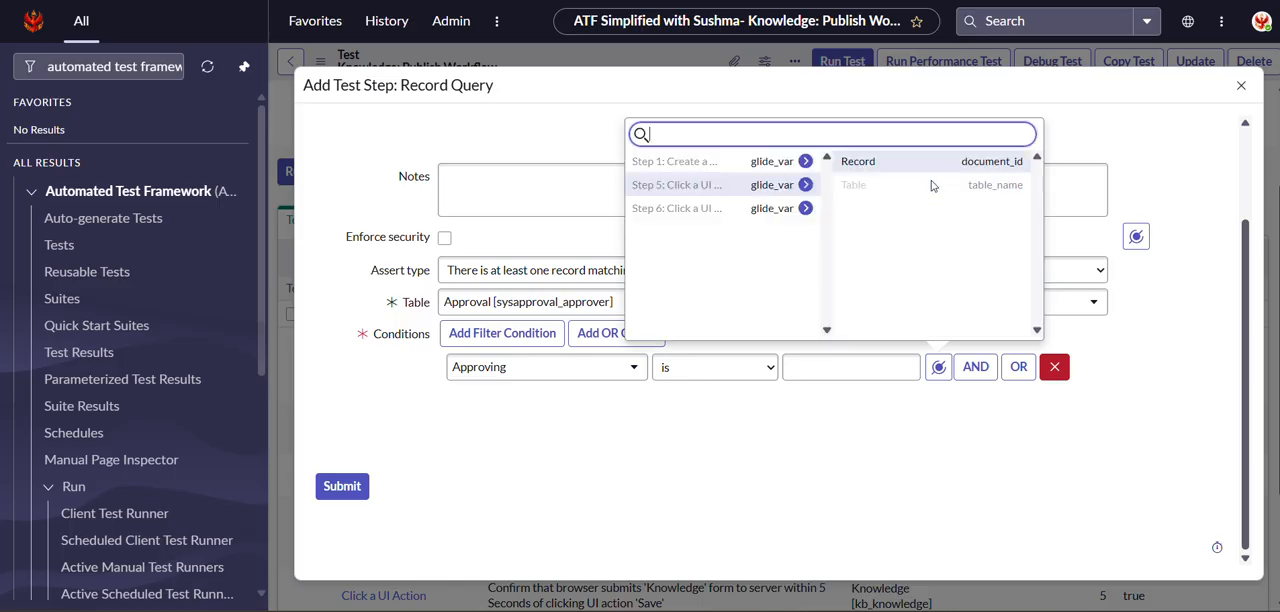
pyautogui.click(876, 165)
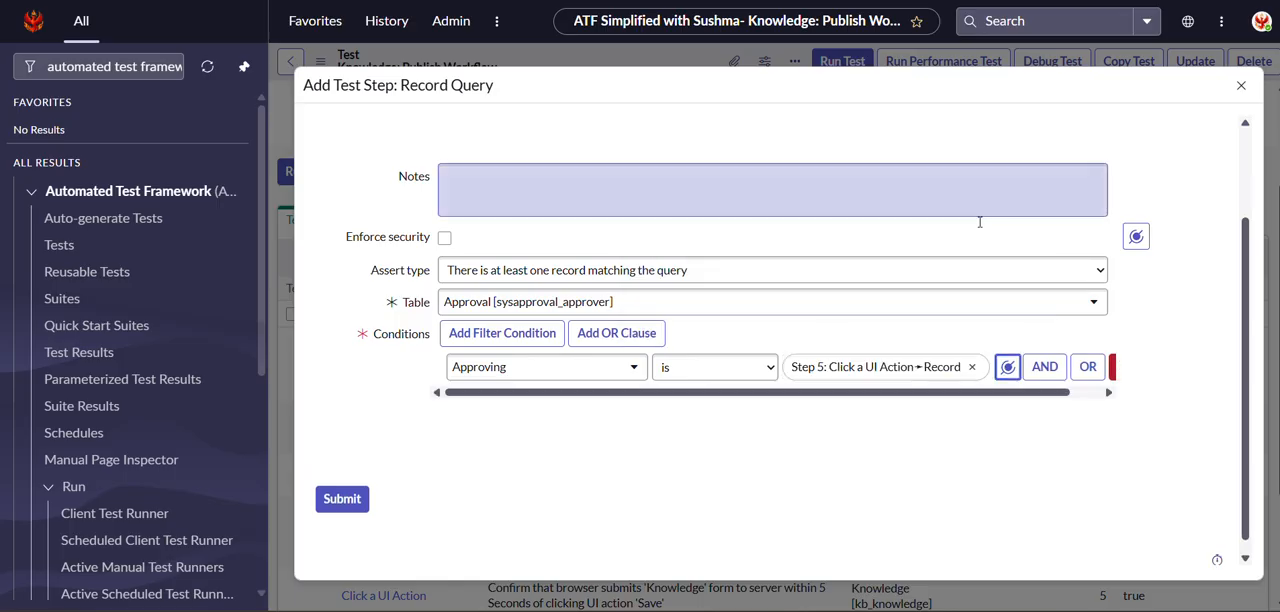
pyautogui.click(342, 498)
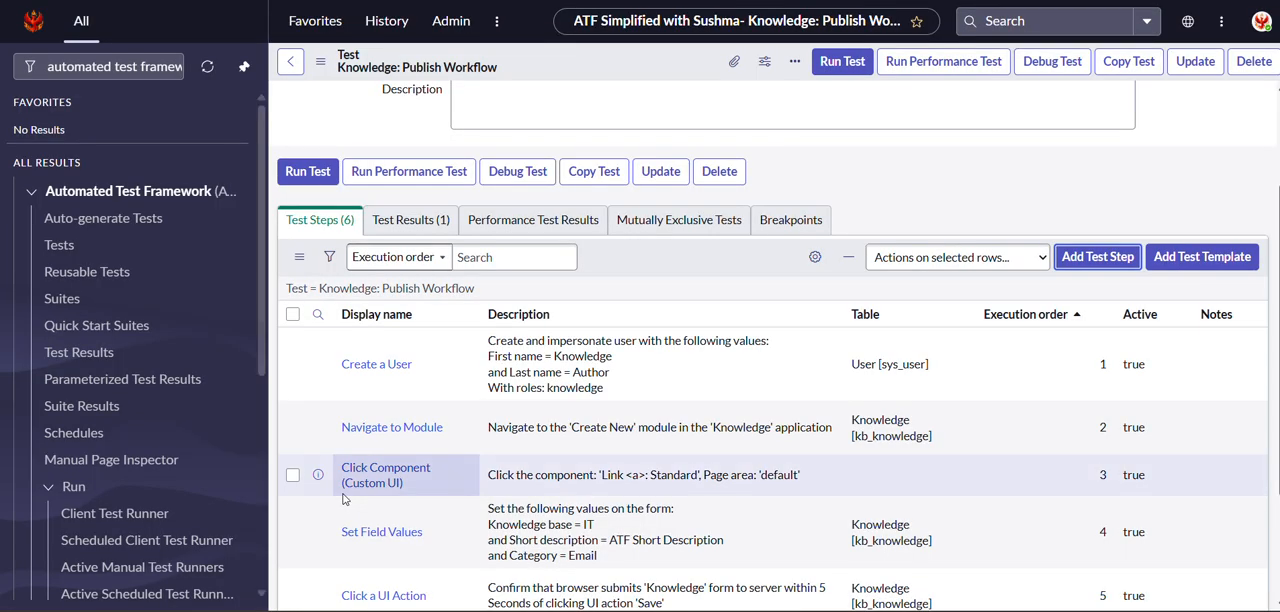
# Add a Run Server Side Script test step from the Server category after step 7, submitting it with the default script.
pyautogui.scroll(-2, 570, 470)
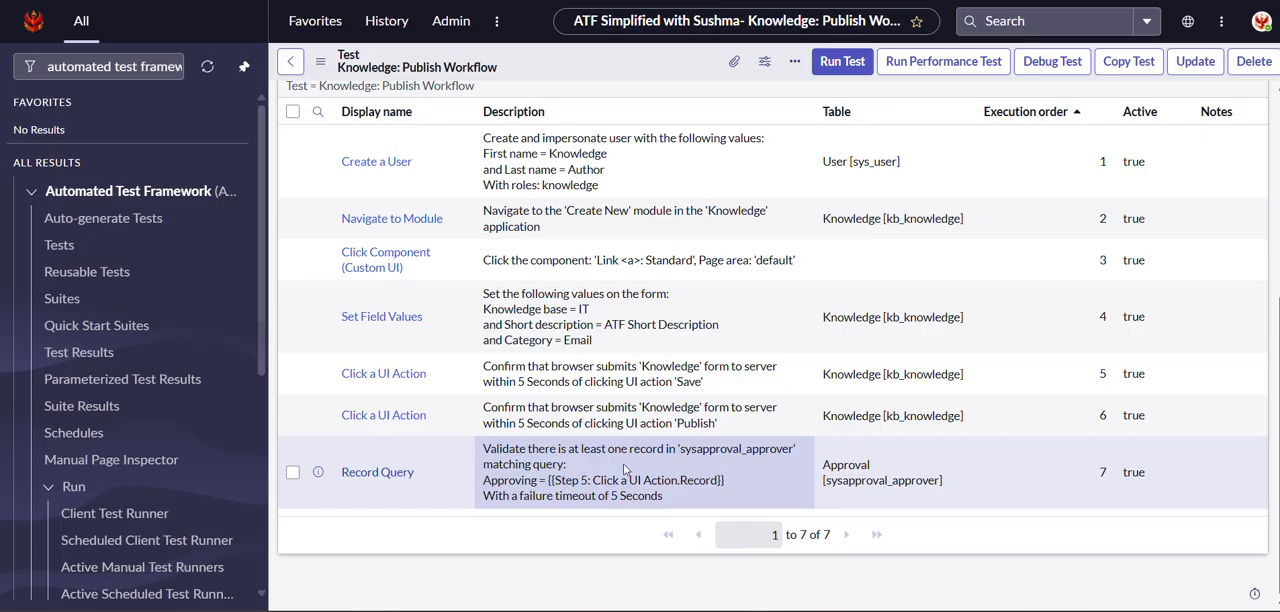
pyautogui.scroll(1, 625, 469)
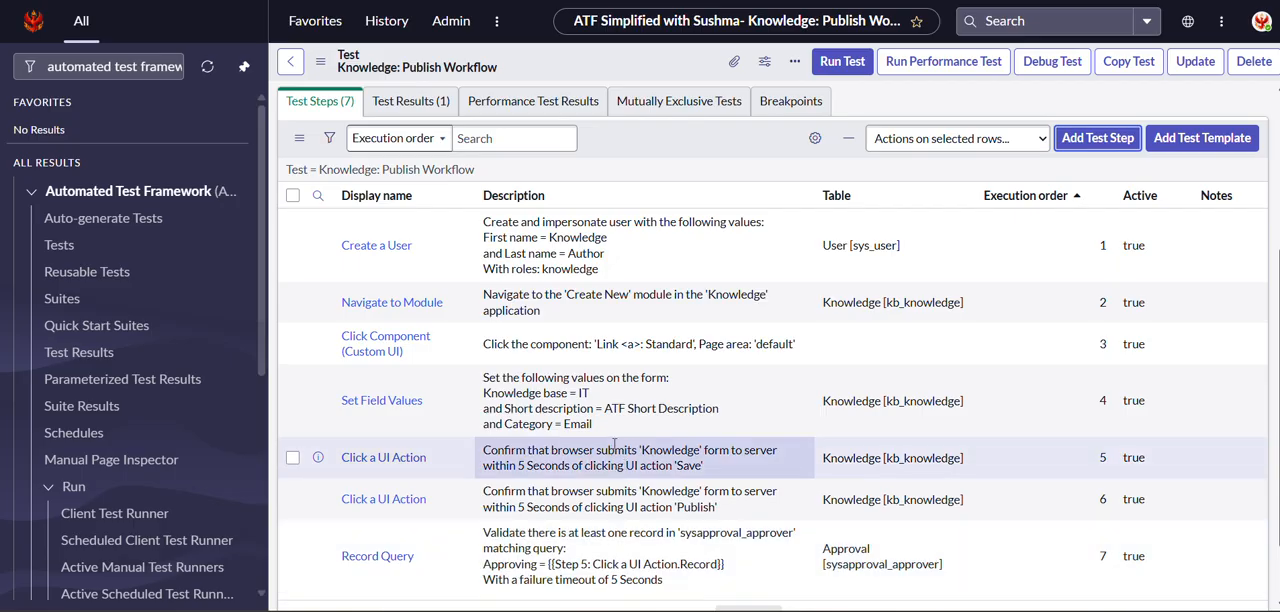
pyautogui.scroll(-1, 614, 447)
pyautogui.scroll(1, 1089, 374)
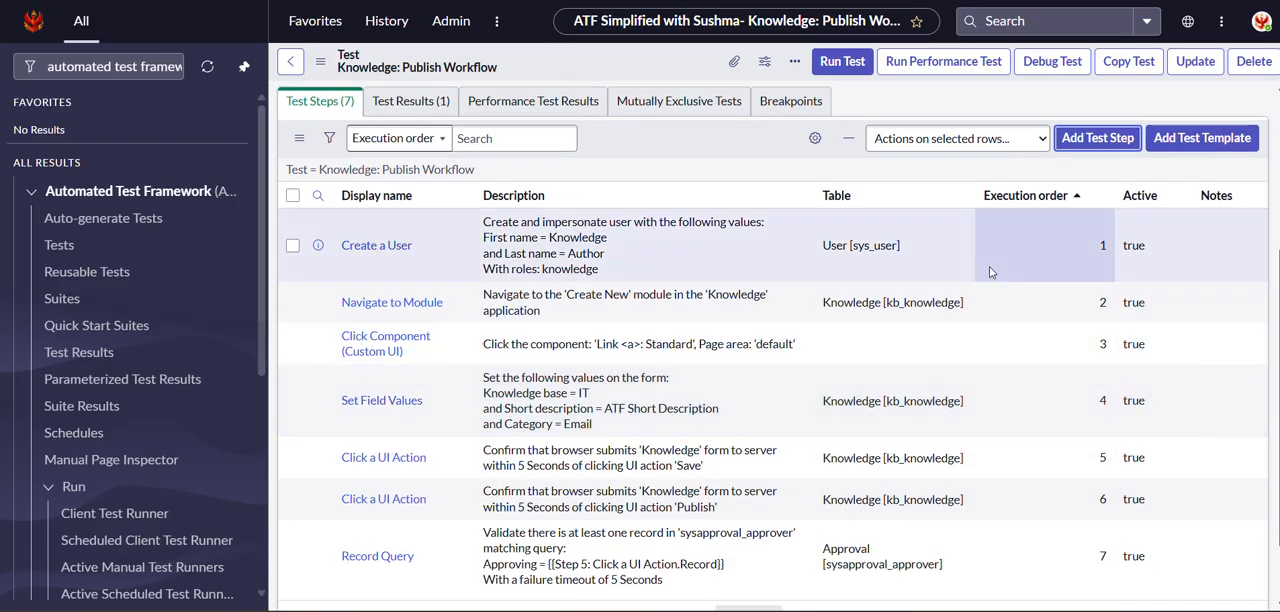
pyautogui.click(1078, 138)
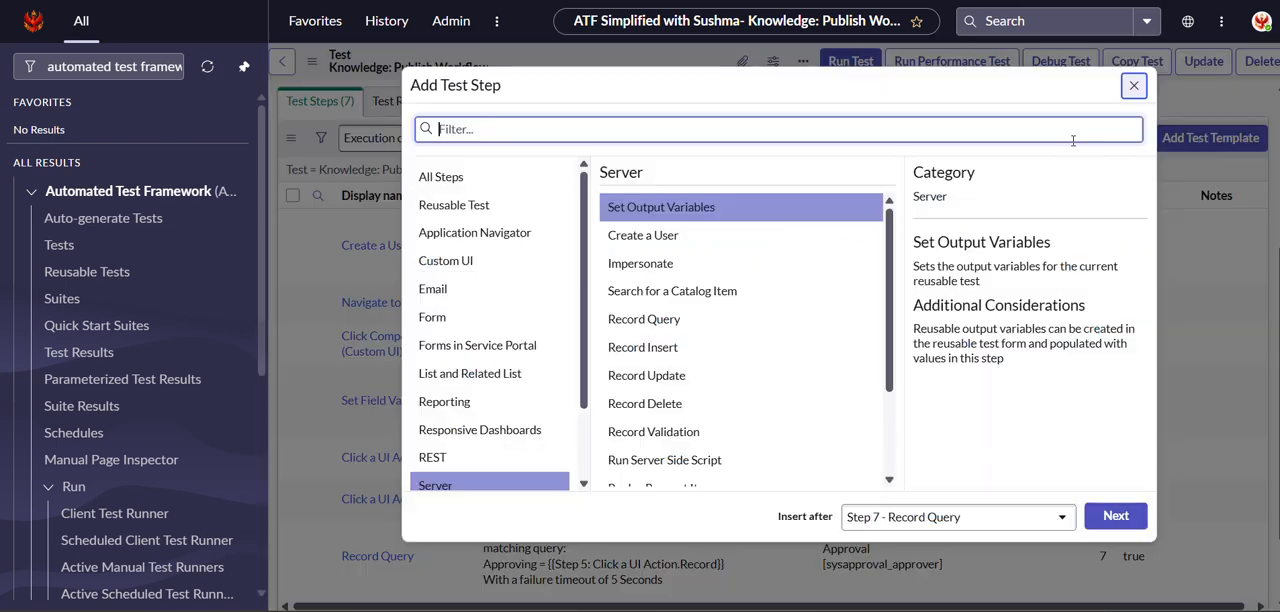
pyautogui.scroll(-1, 499, 324)
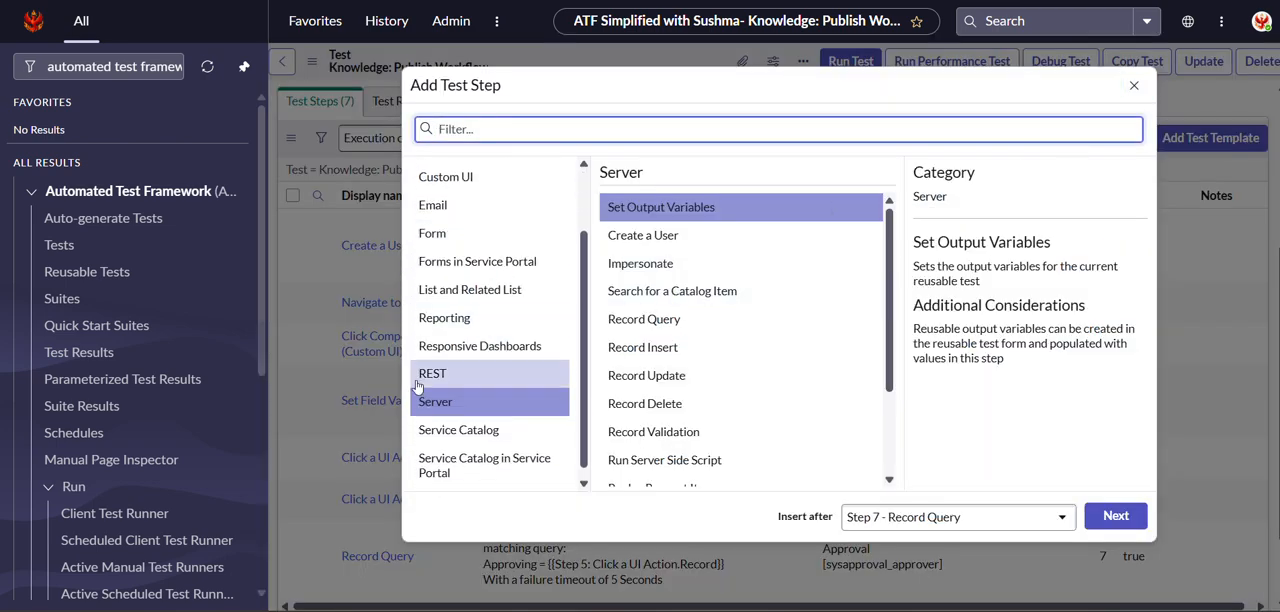
pyautogui.click(432, 401)
pyautogui.scroll(-2, 689, 332)
pyautogui.click(689, 332)
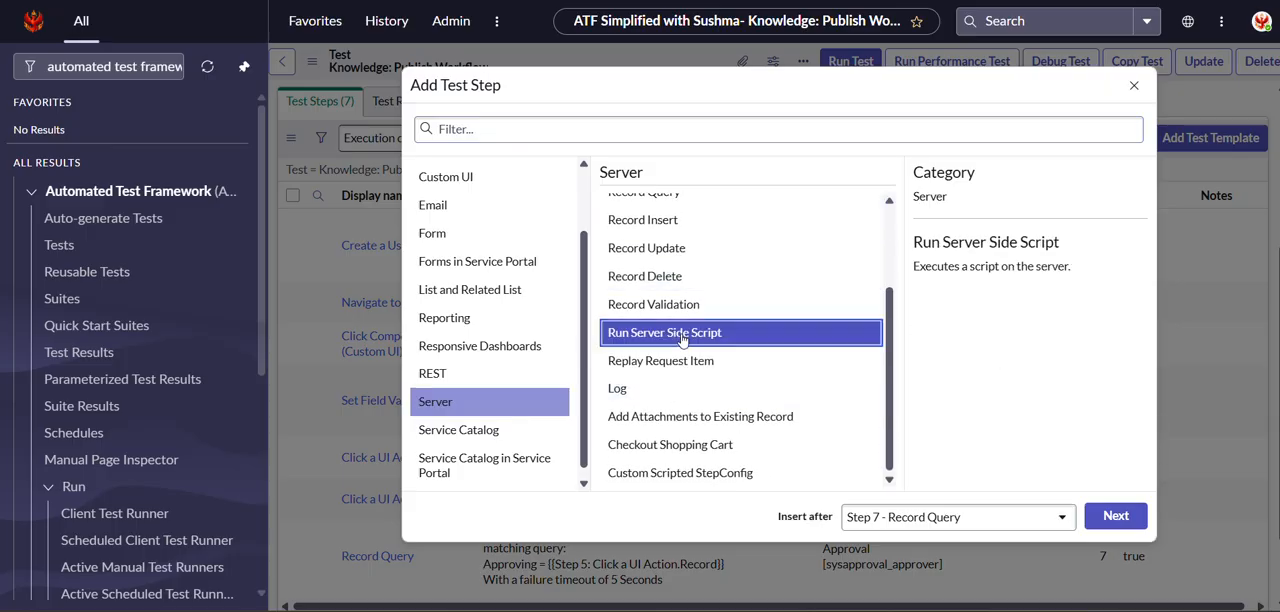
pyautogui.click(1122, 516)
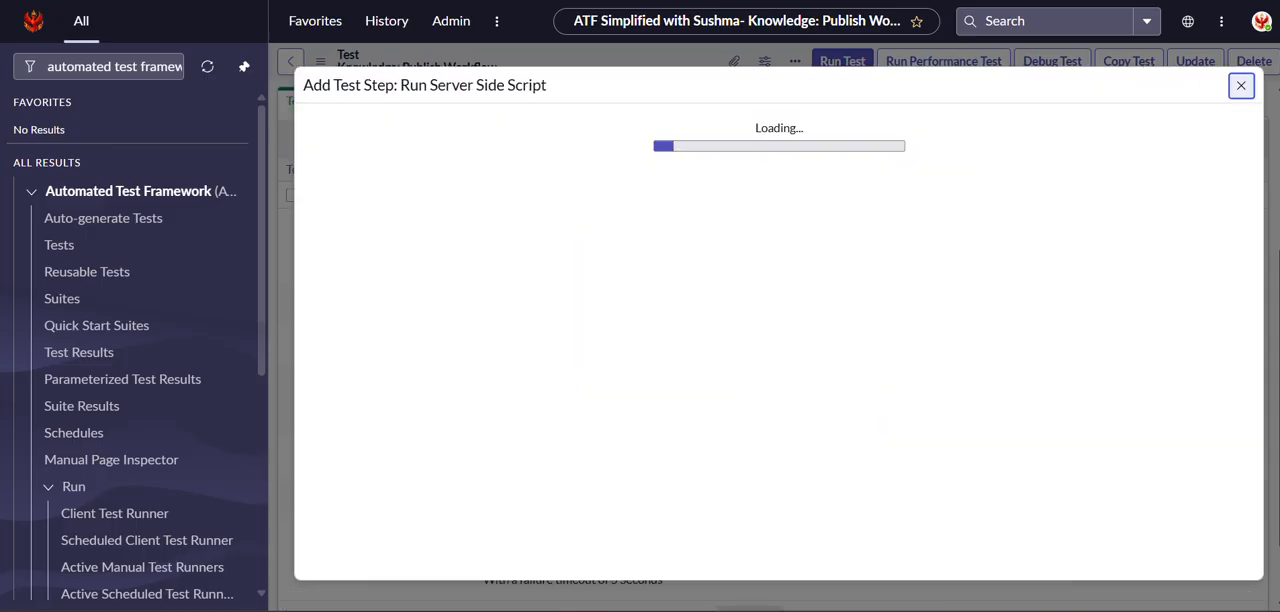
pyautogui.scroll(-10, 873, 404)
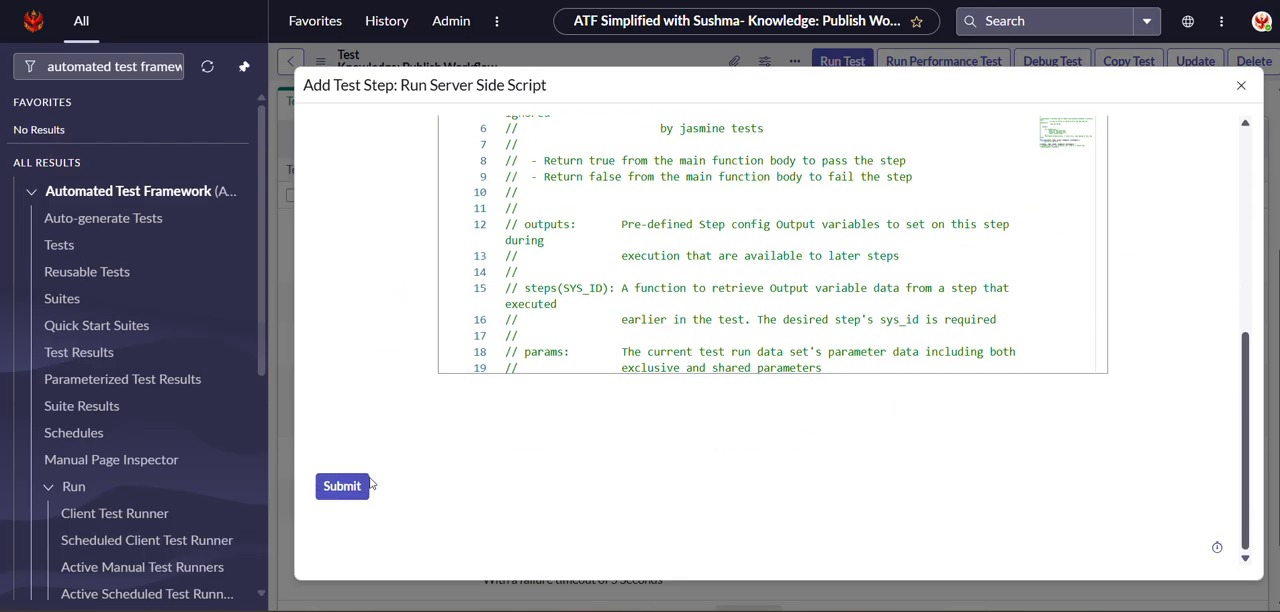
pyautogui.click(333, 492)
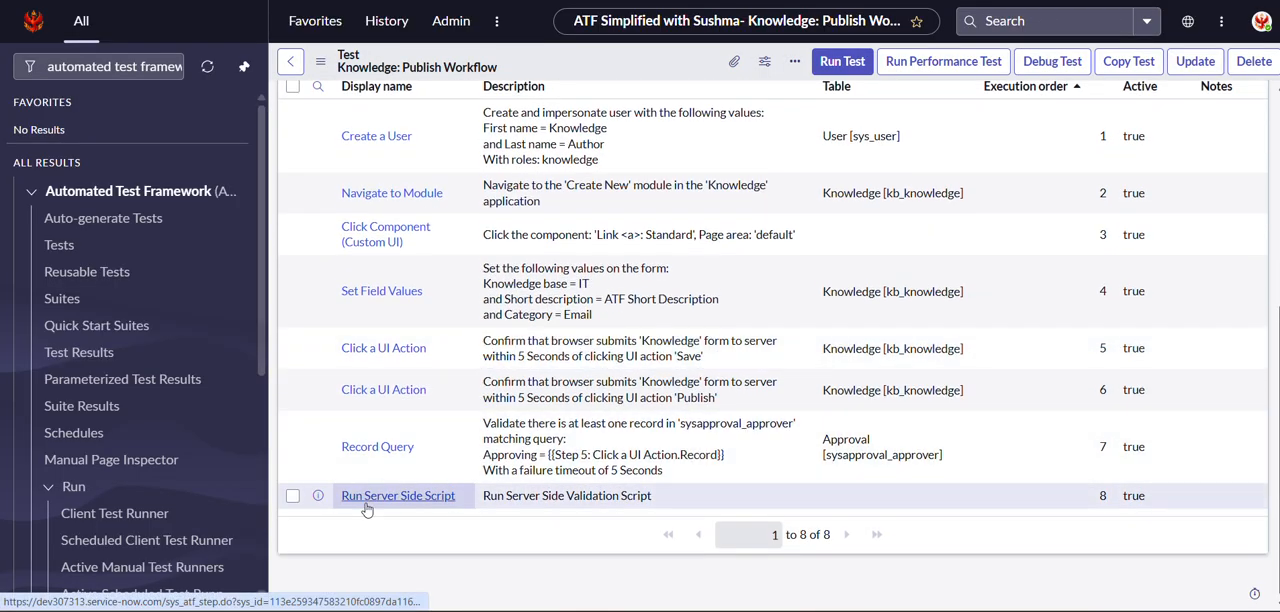
# Open the Run Server Side Script step, unpin the navigation menu, and delete the comment block above the script's function.
pyautogui.click(361, 500)
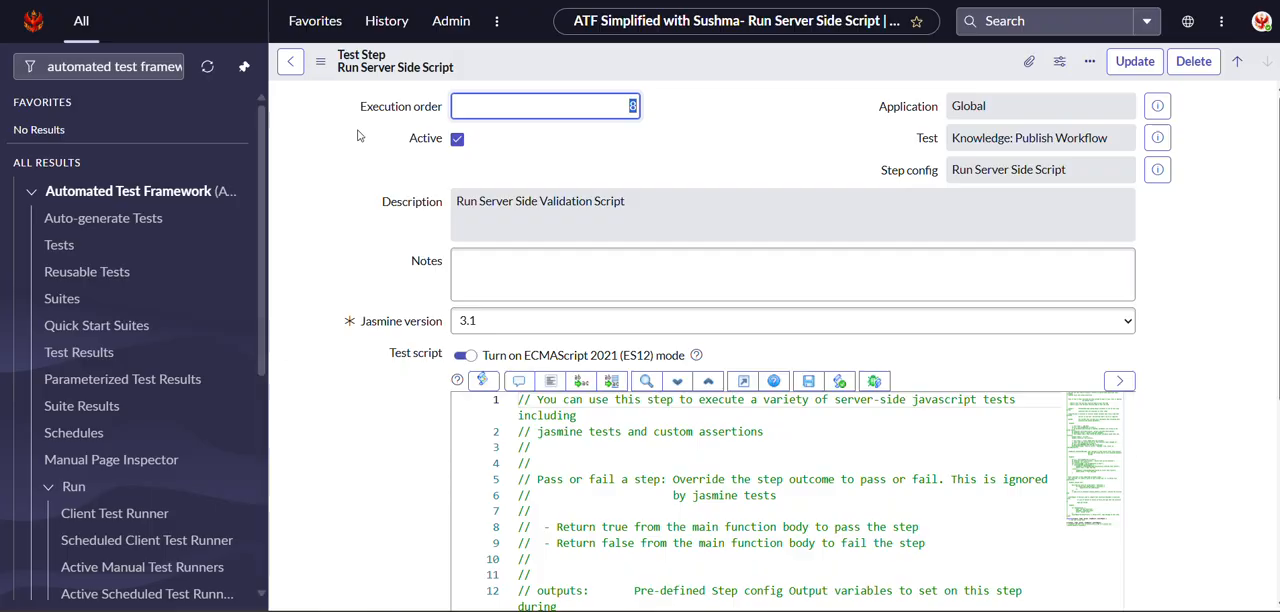
pyautogui.click(244, 66)
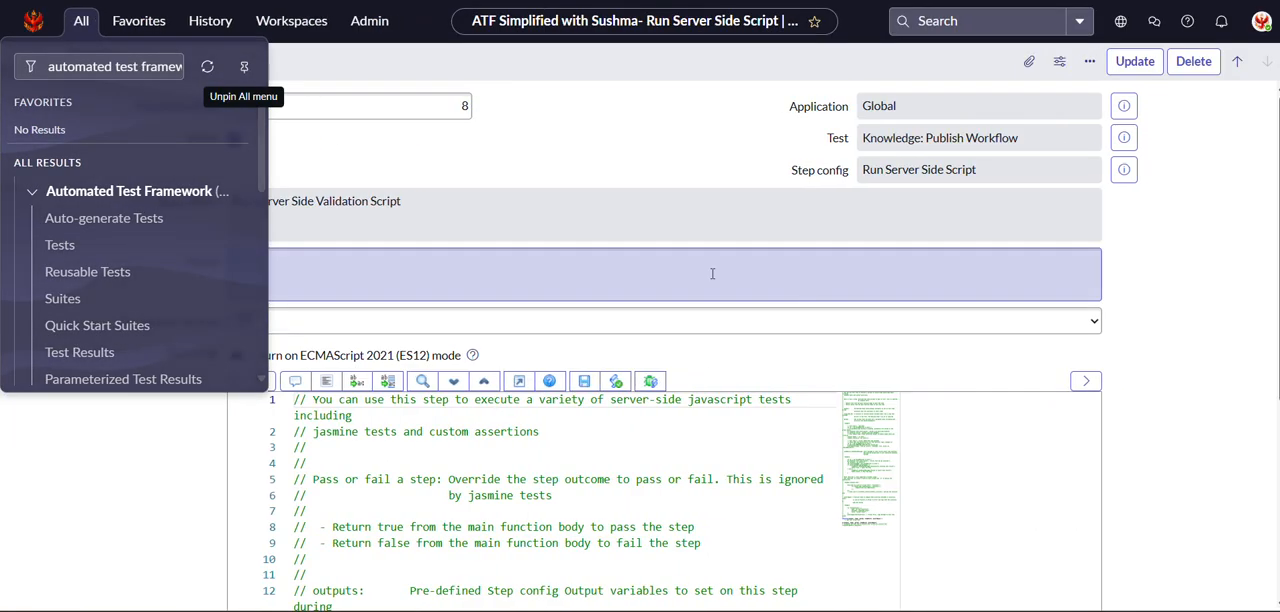
pyautogui.scroll(-3, 649, 277)
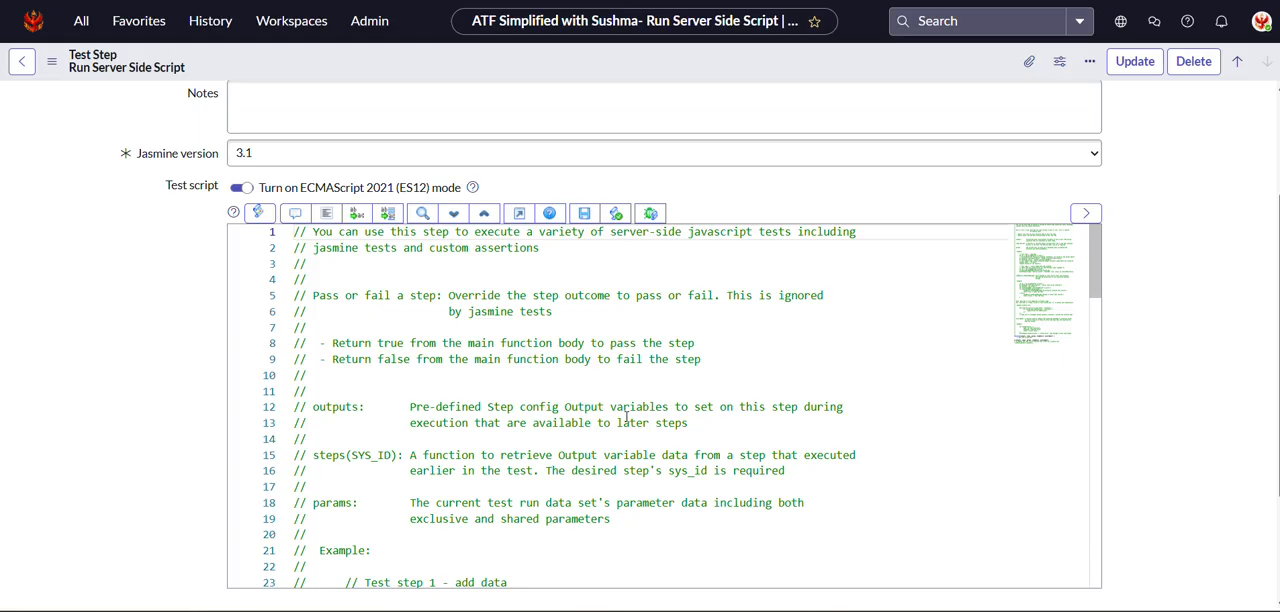
pyautogui.moveTo(294, 231); pyautogui.dragTo(851, 372)
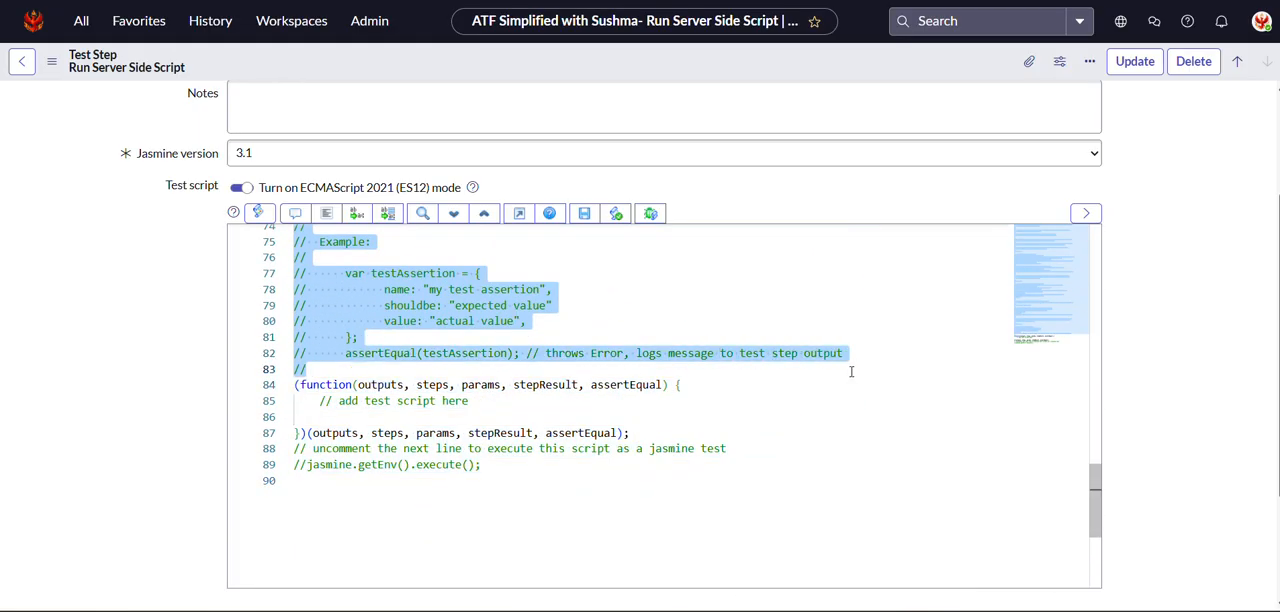
pyautogui.press('Delete')
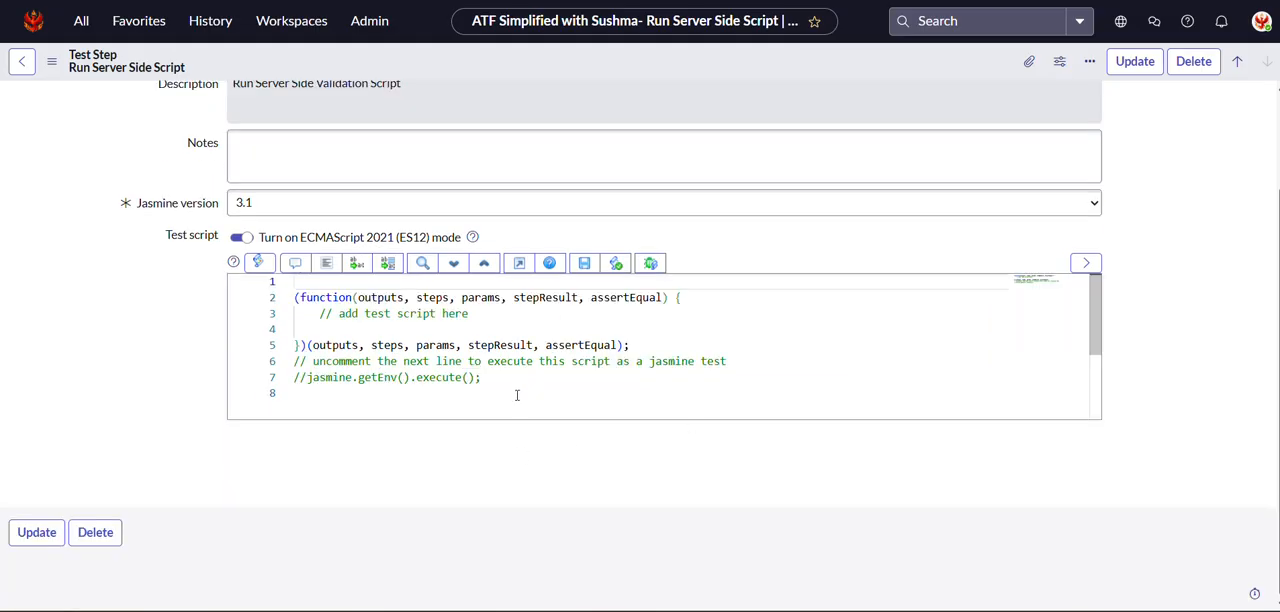
# Remove the trailing jasmine comments, the blank first line and the "add test script here" comment from the test script.
pyautogui.moveTo(517, 394); pyautogui.dragTo(286, 361)
pyautogui.press('Delete')
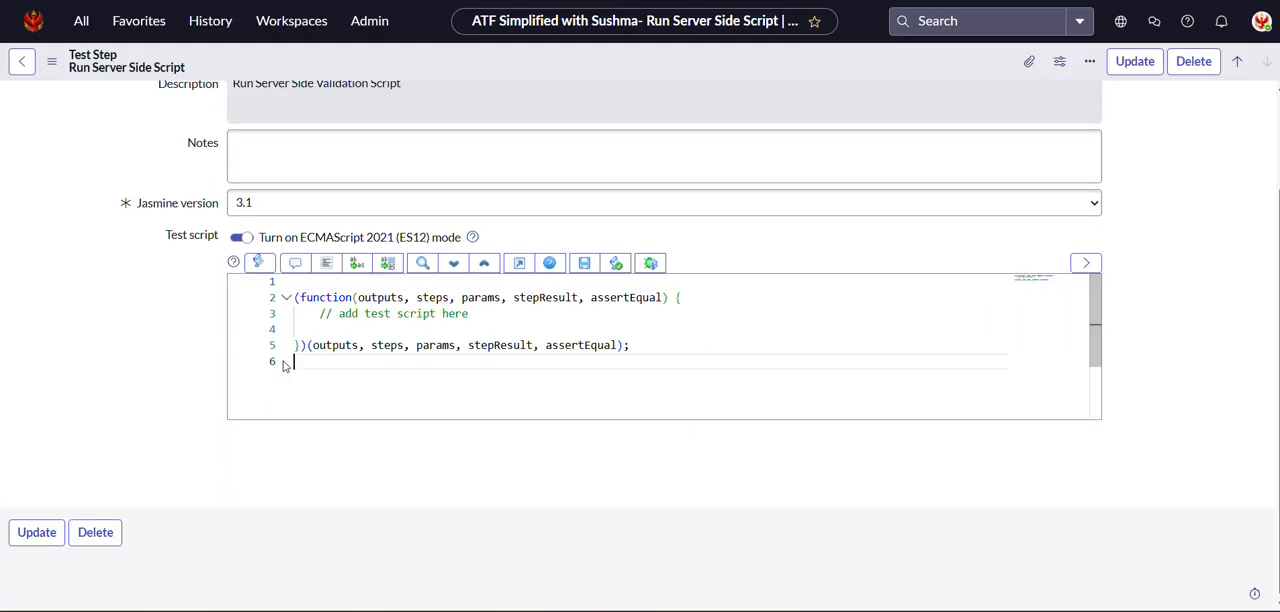
pyautogui.click(299, 285)
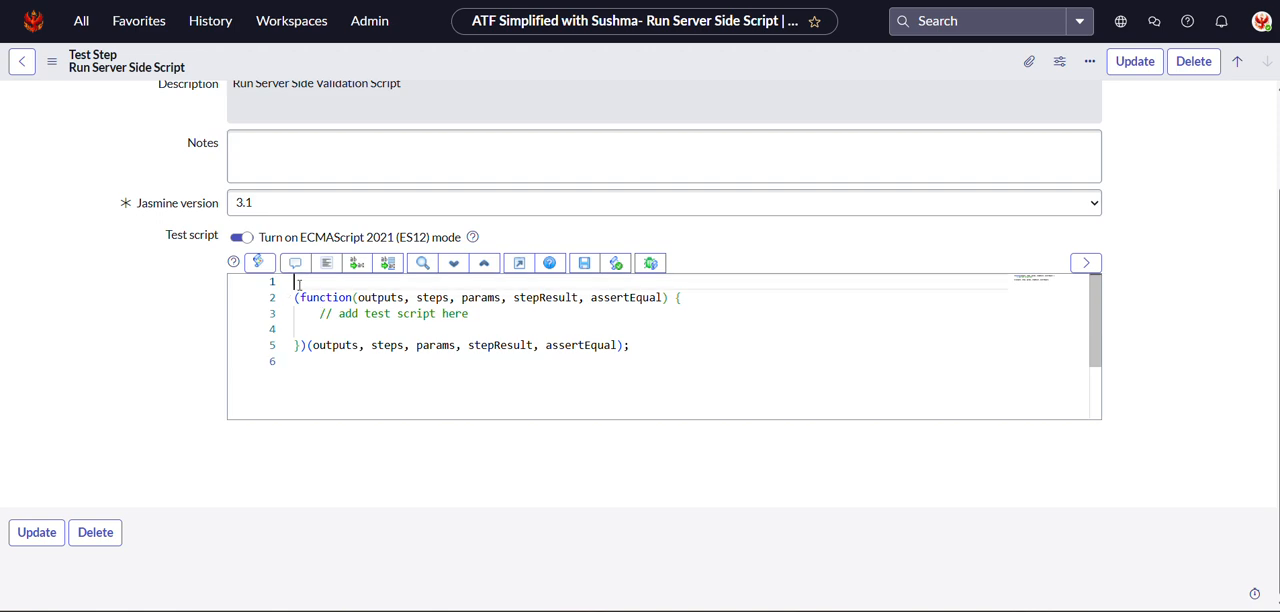
pyautogui.press('Delete')
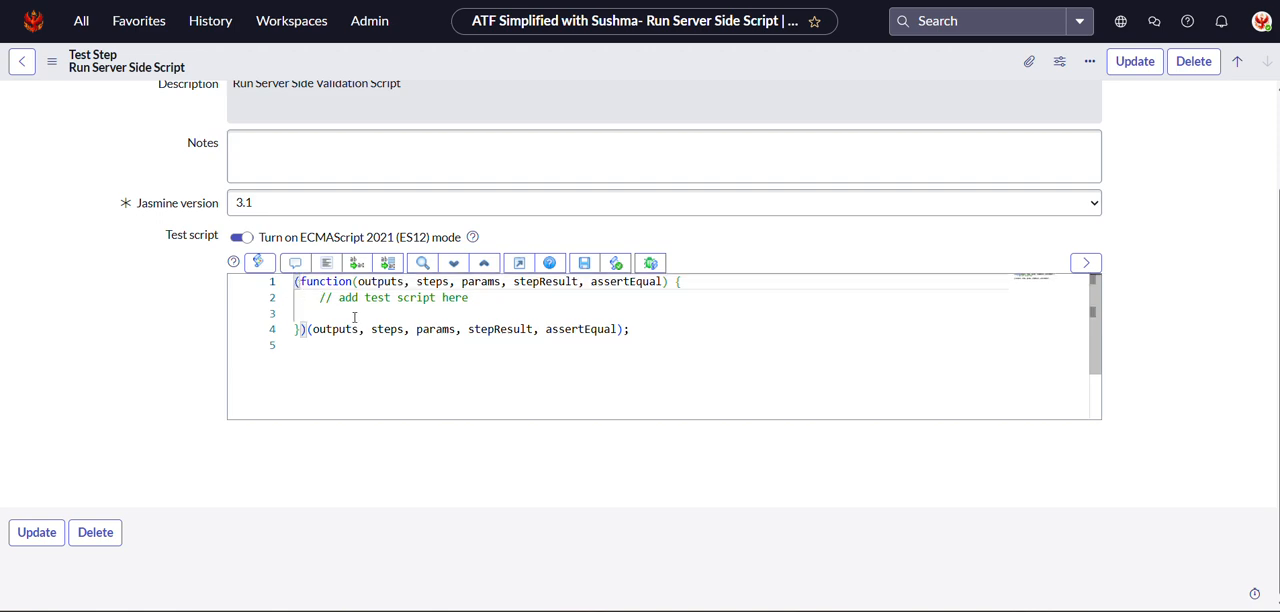
pyautogui.moveTo(474, 288); pyautogui.dragTo(319, 303)
pyautogui.click(470, 297)
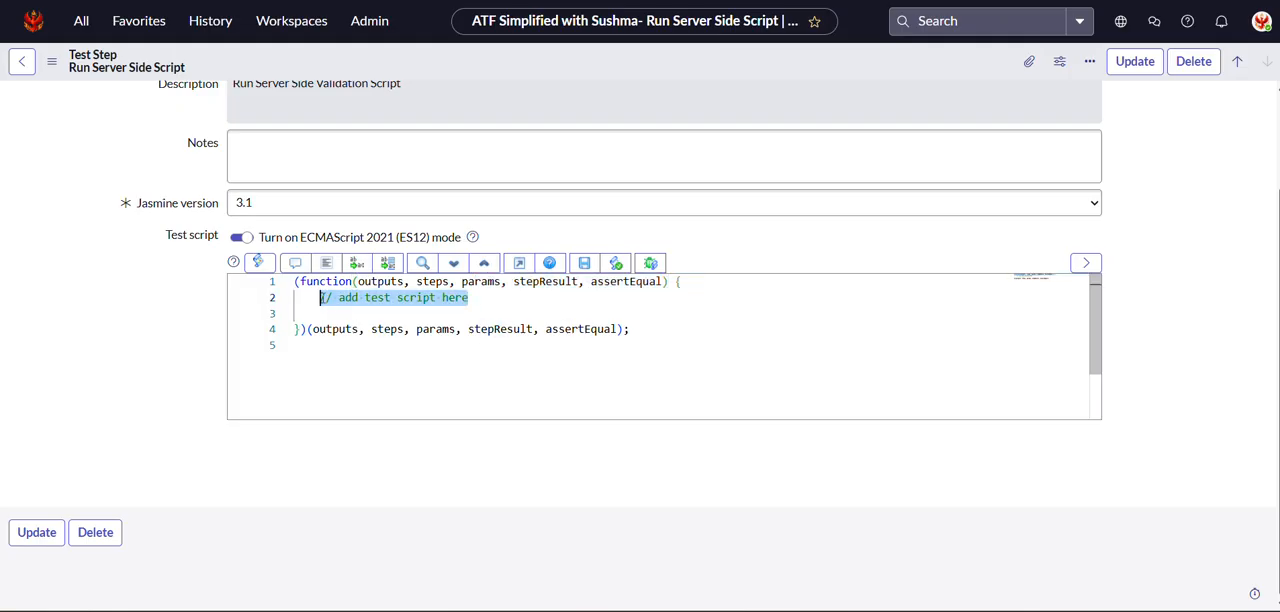
pyautogui.press('Delete')
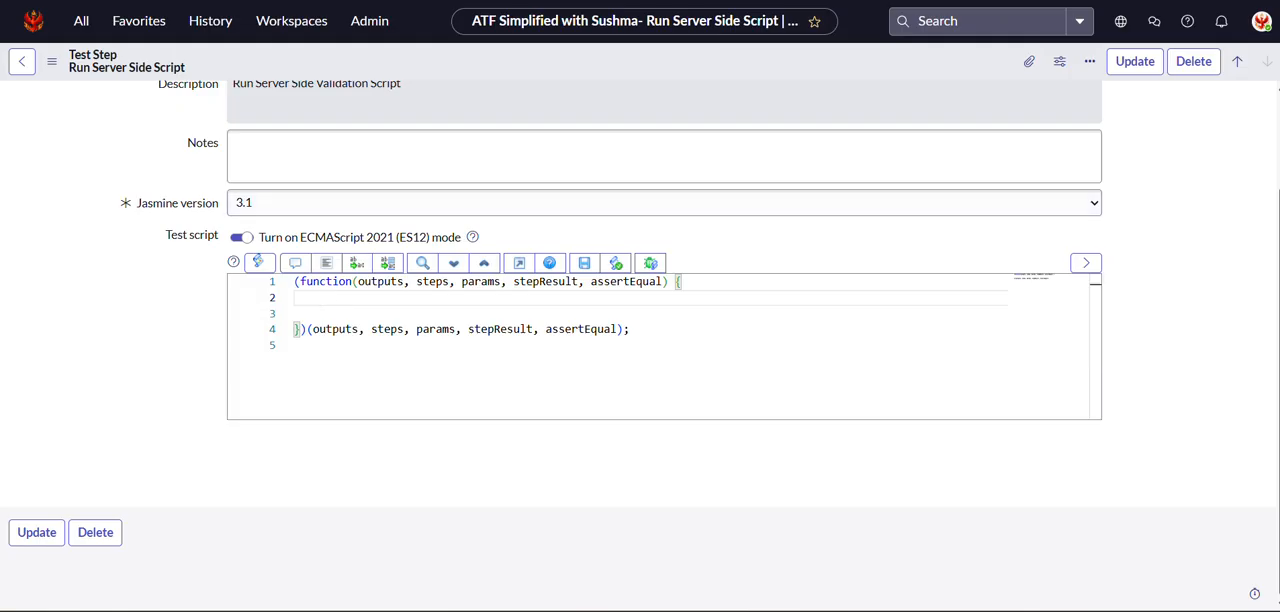
# Duplicate the browser tab and open the parent test record Knowledge: Publish Workflow in the copy.
pyautogui.rightClick(292, 0)
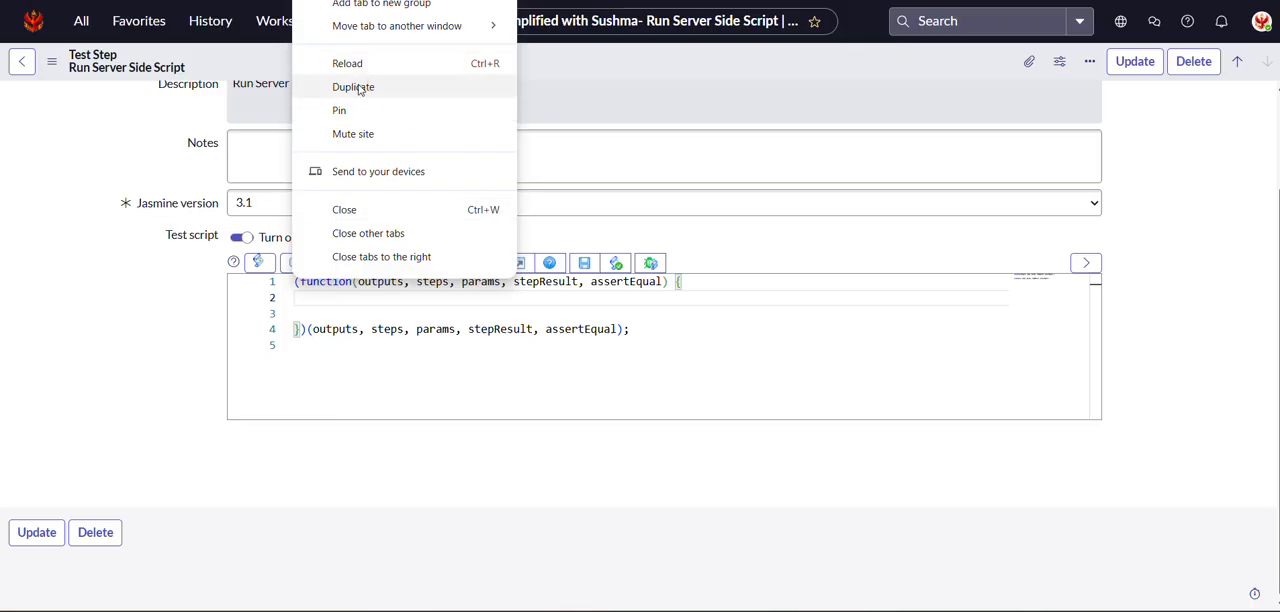
pyautogui.click(355, 87)
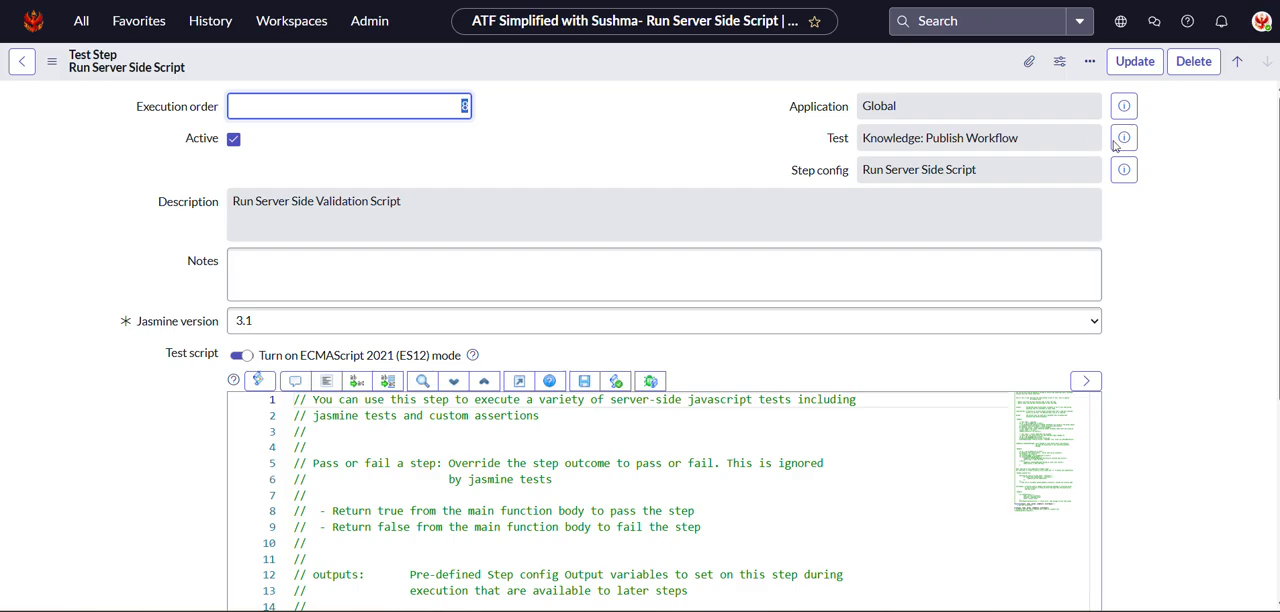
pyautogui.click(1128, 140)
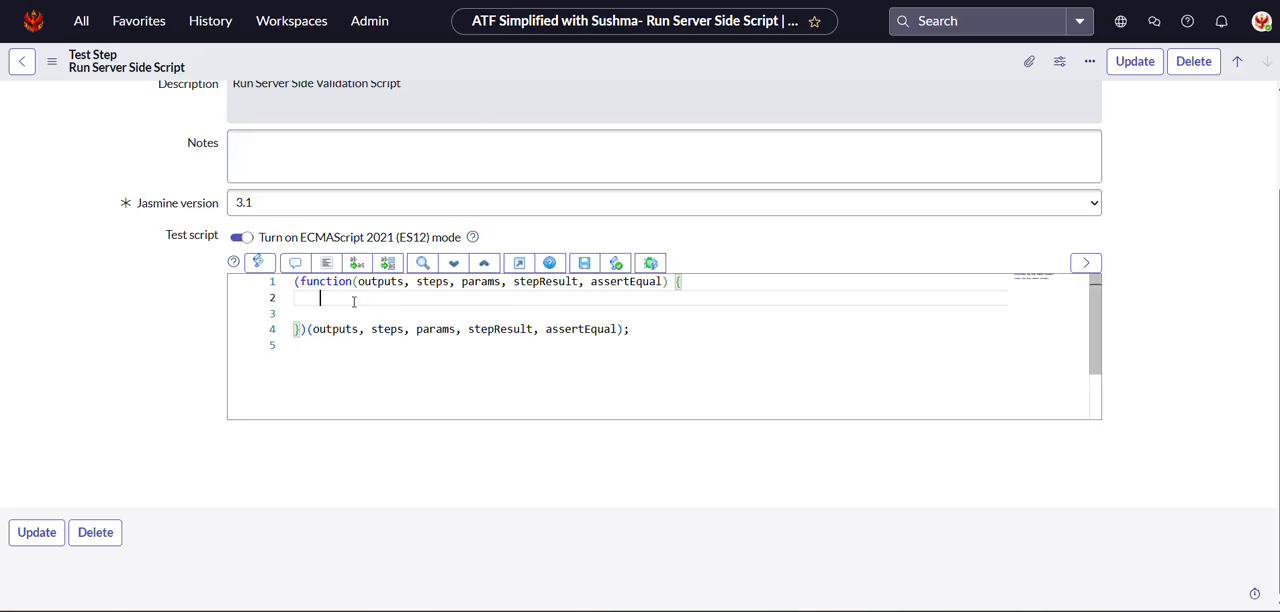
# Declare var gr = new GlideRecord(); as the first line inside the test script's function.
pyautogui.press('Tab')
pyautogui.write('var gr = new Gli')
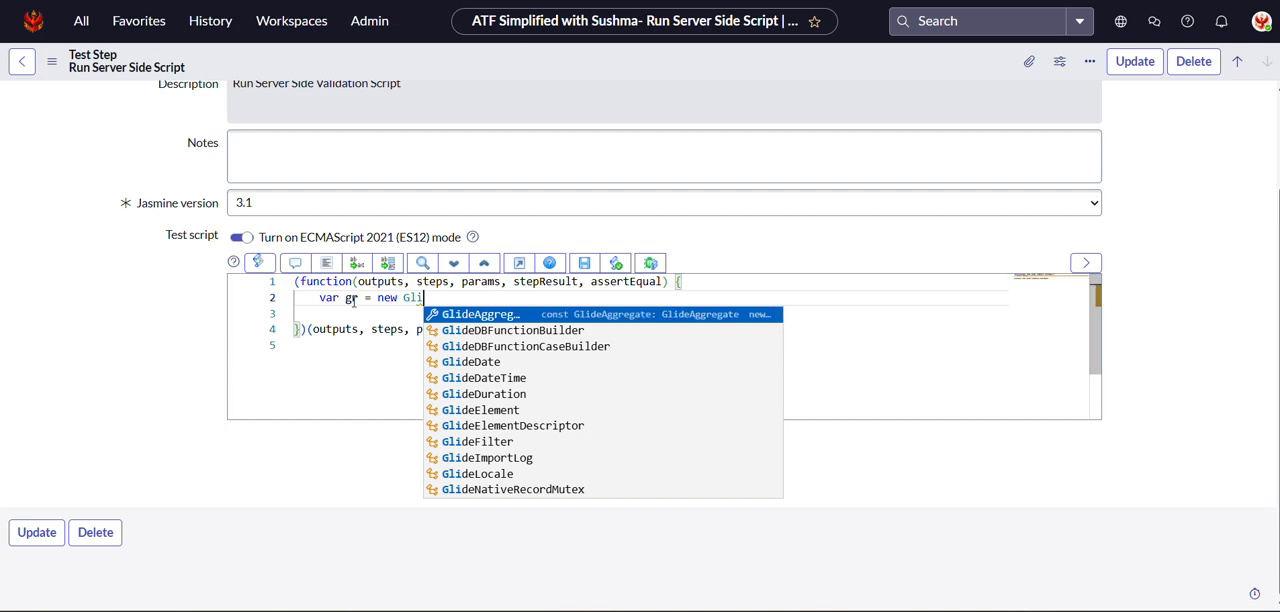
pyautogui.write('der')
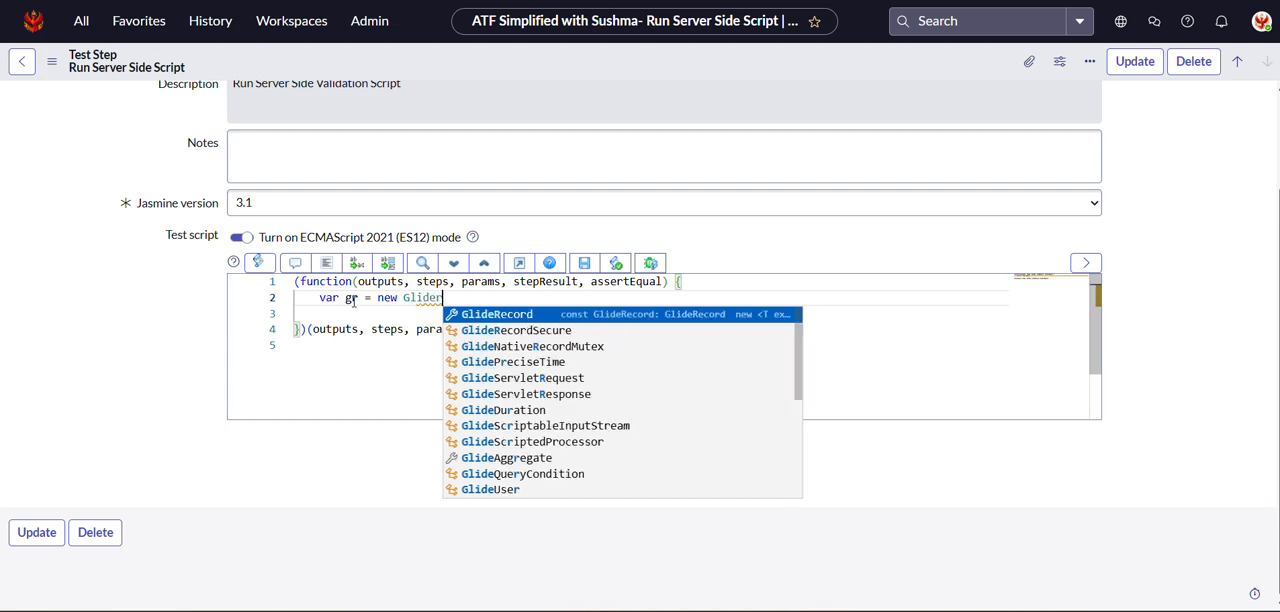
pyautogui.click(489, 308)
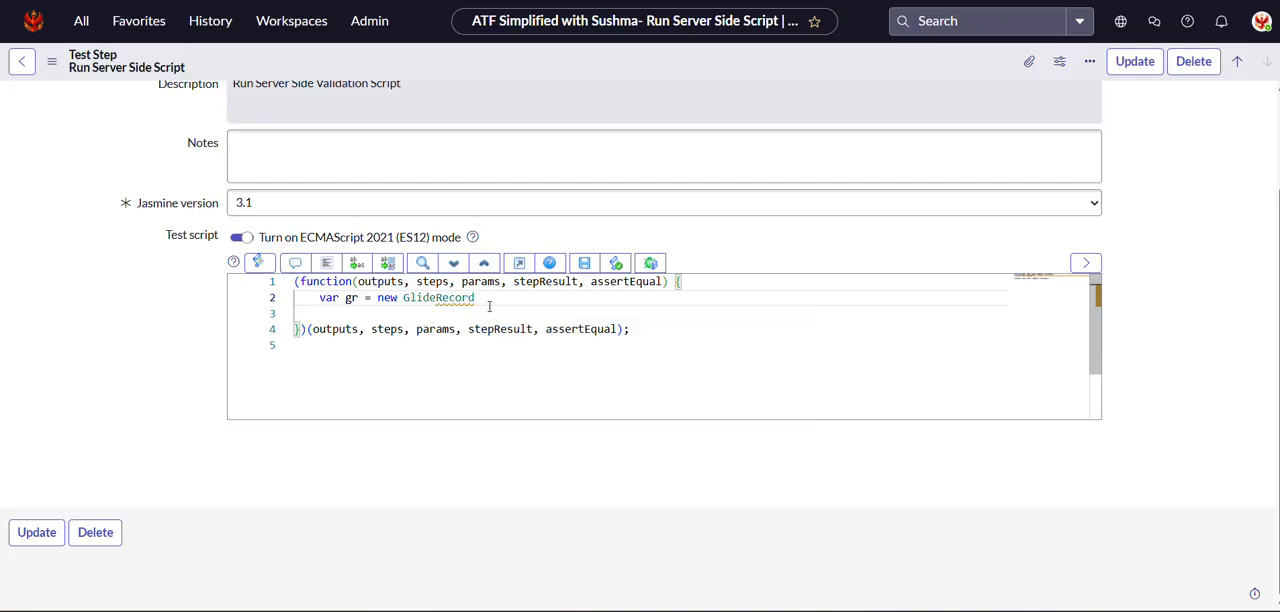
pyautogui.write('()')
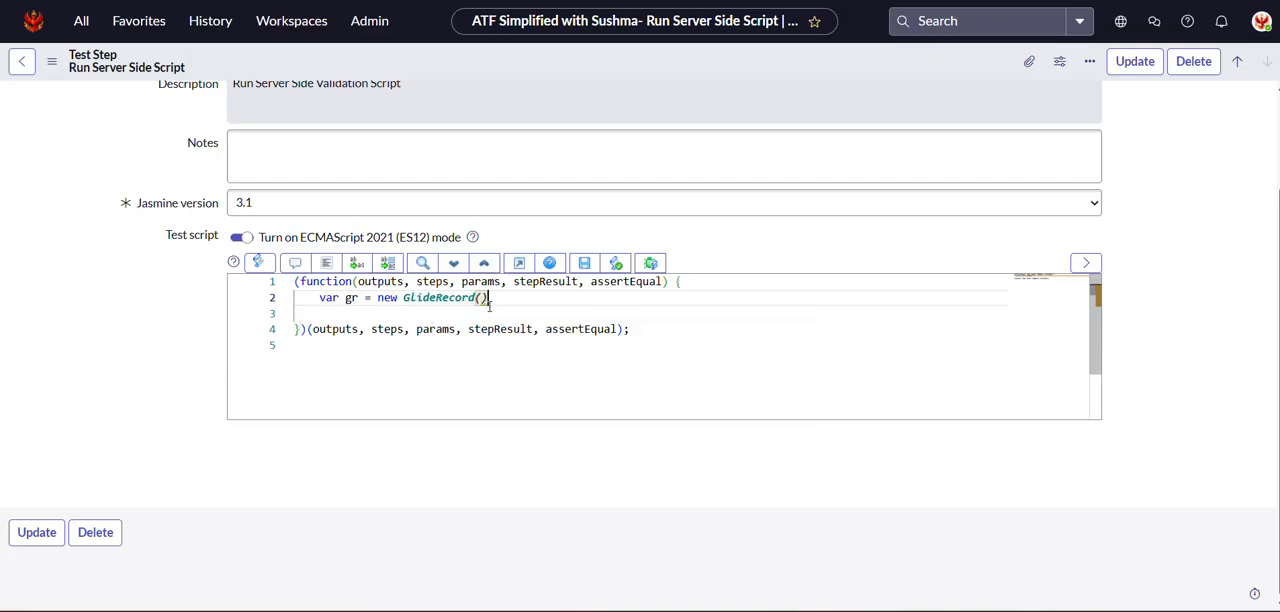
pyautogui.write(';')
# Pass 'sysapproval_approver' as the table name to the GlideRecord constructor and start a new line below it.
pyautogui.press('Left')
pyautogui.write("'")
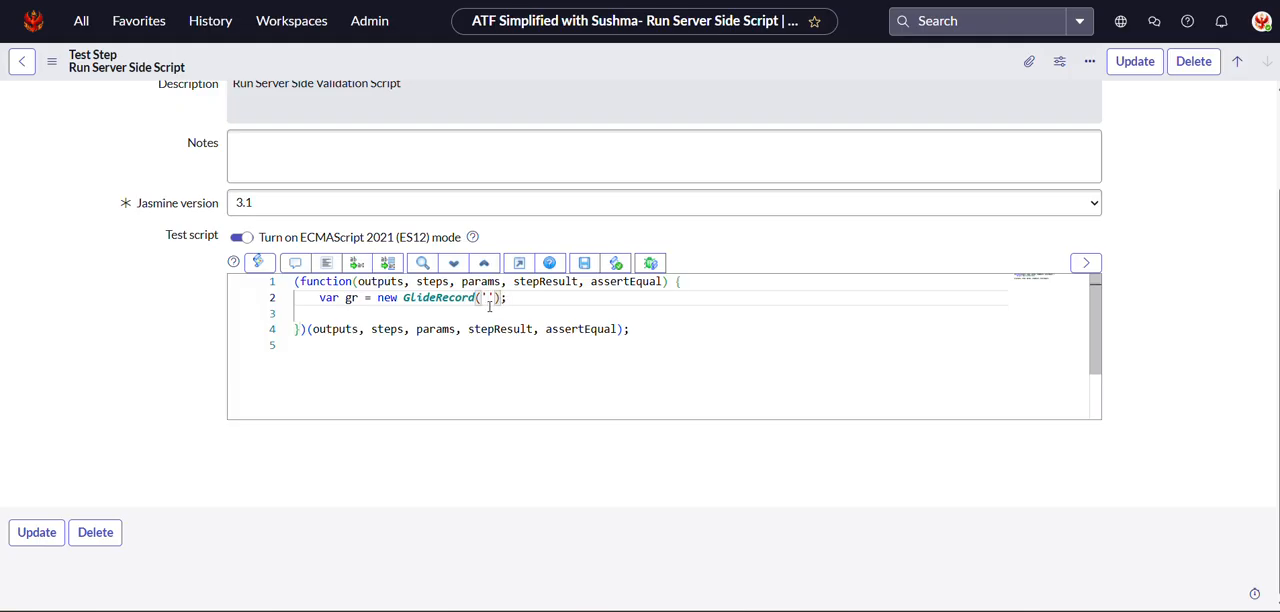
pyautogui.write('sys')
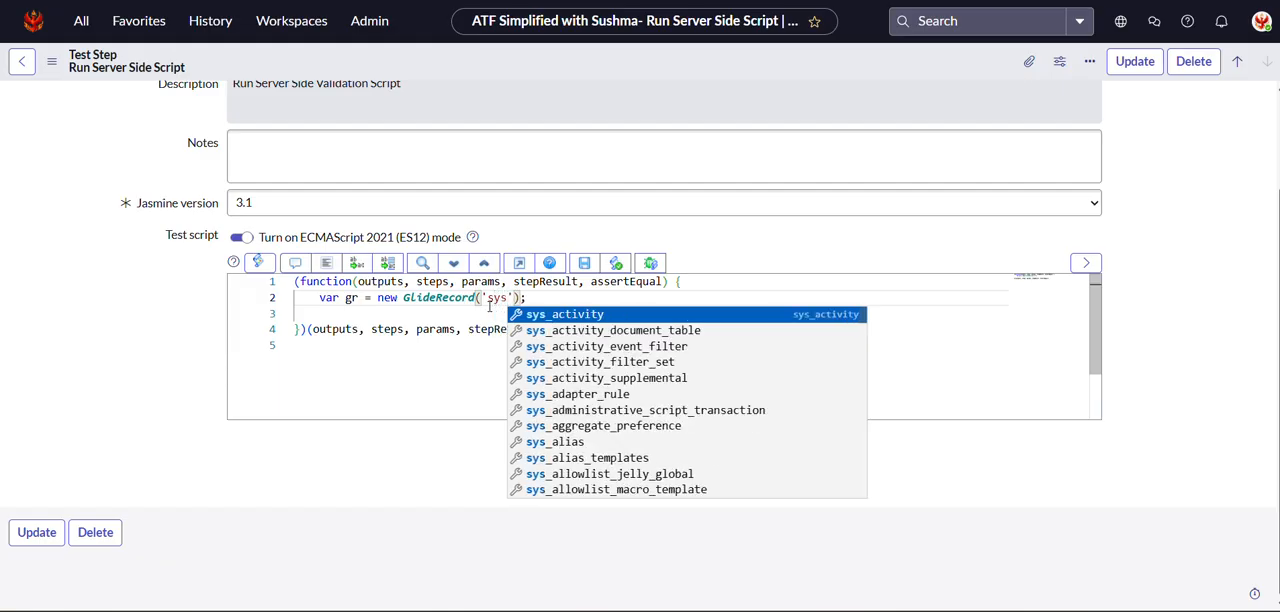
pyautogui.write('appro')
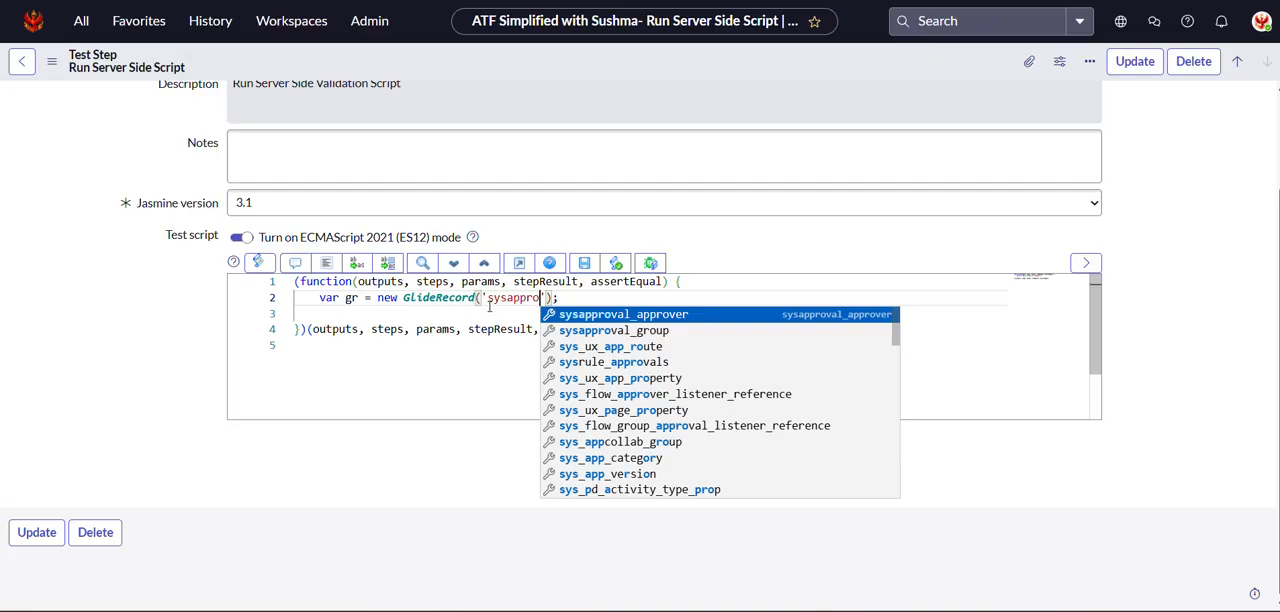
pyautogui.click(627, 313)
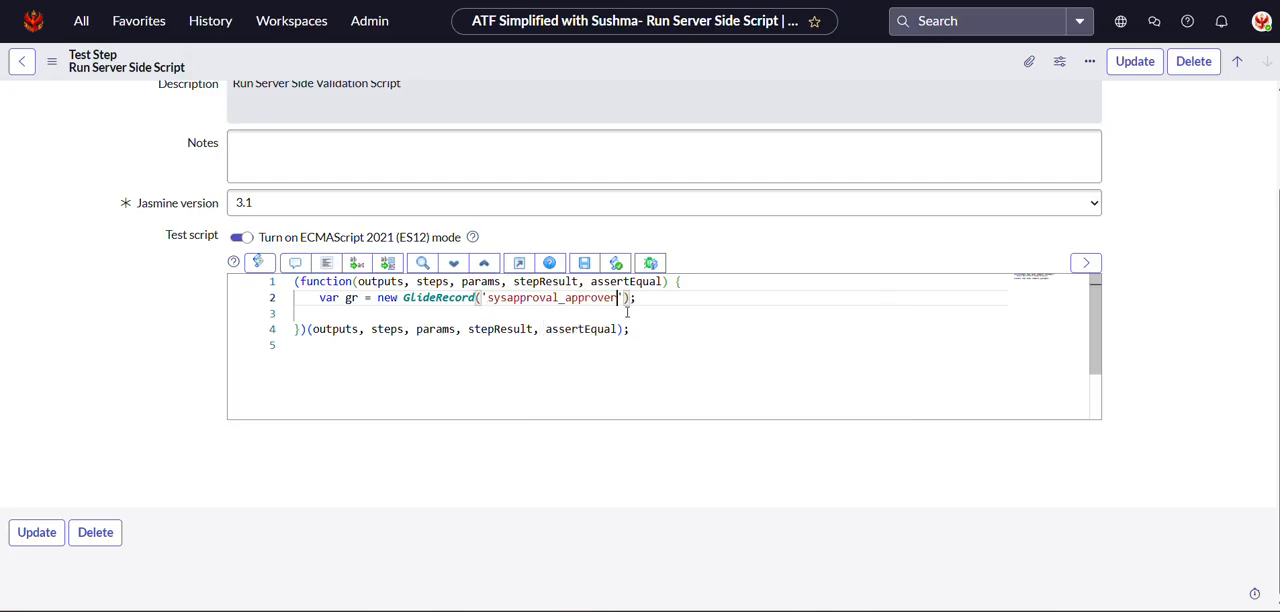
pyautogui.click(684, 297)
pyautogui.press('Return')
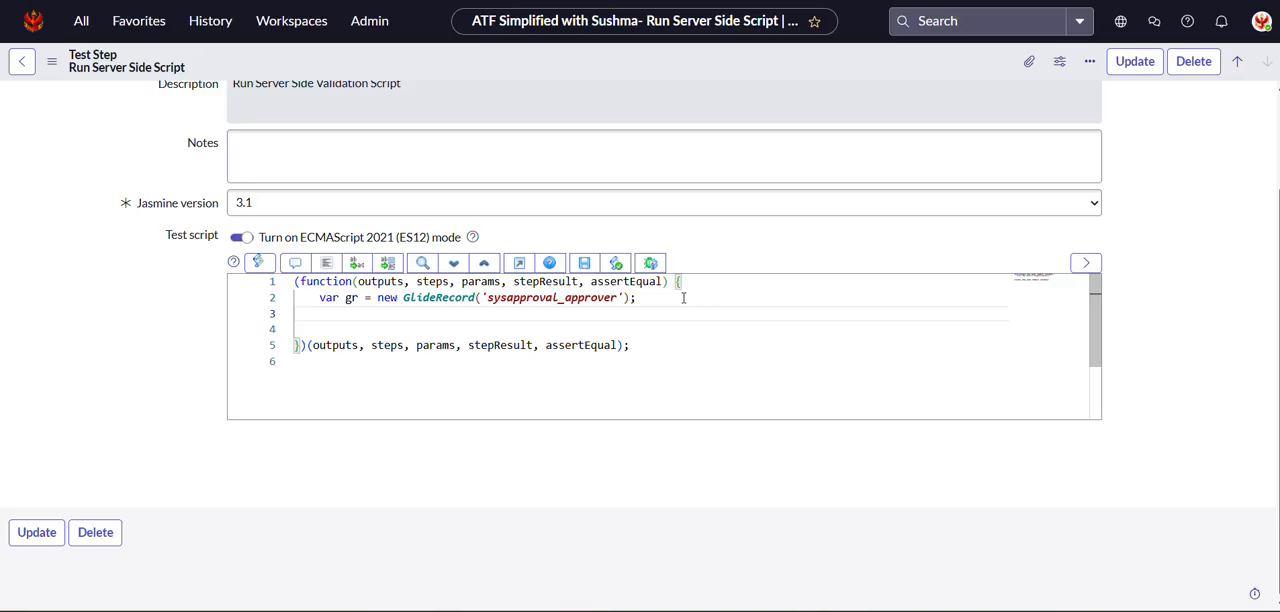
# Add a gr.get call on line 3 with steps('') as its argument.
pyautogui.write('gr.')
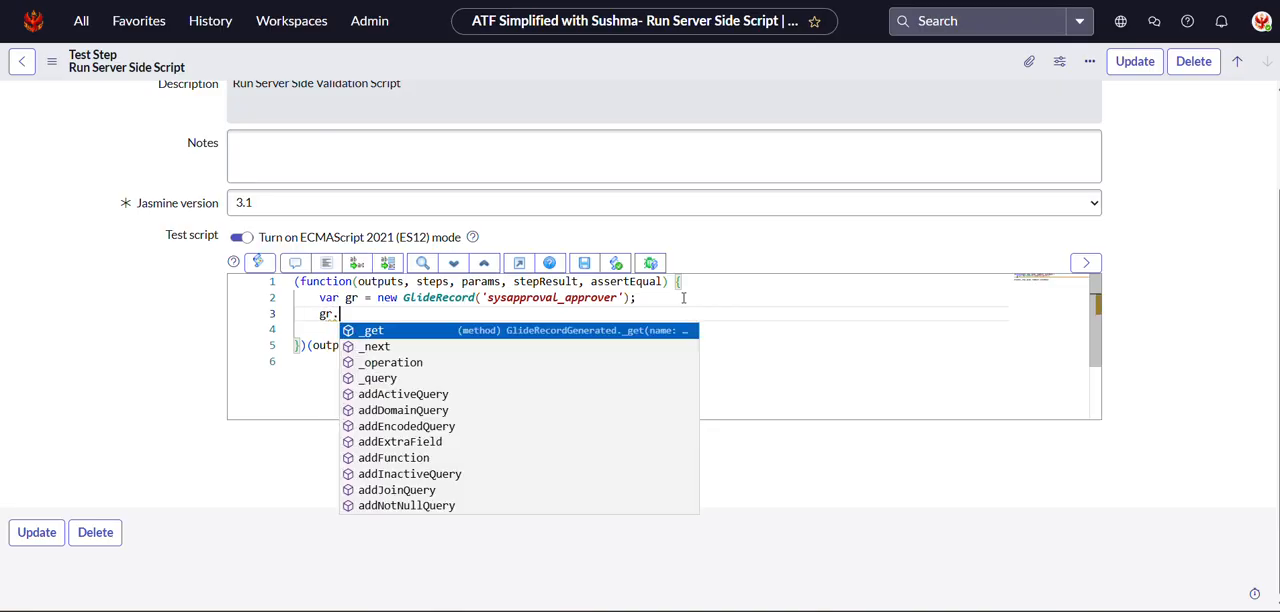
pyautogui.write('get')
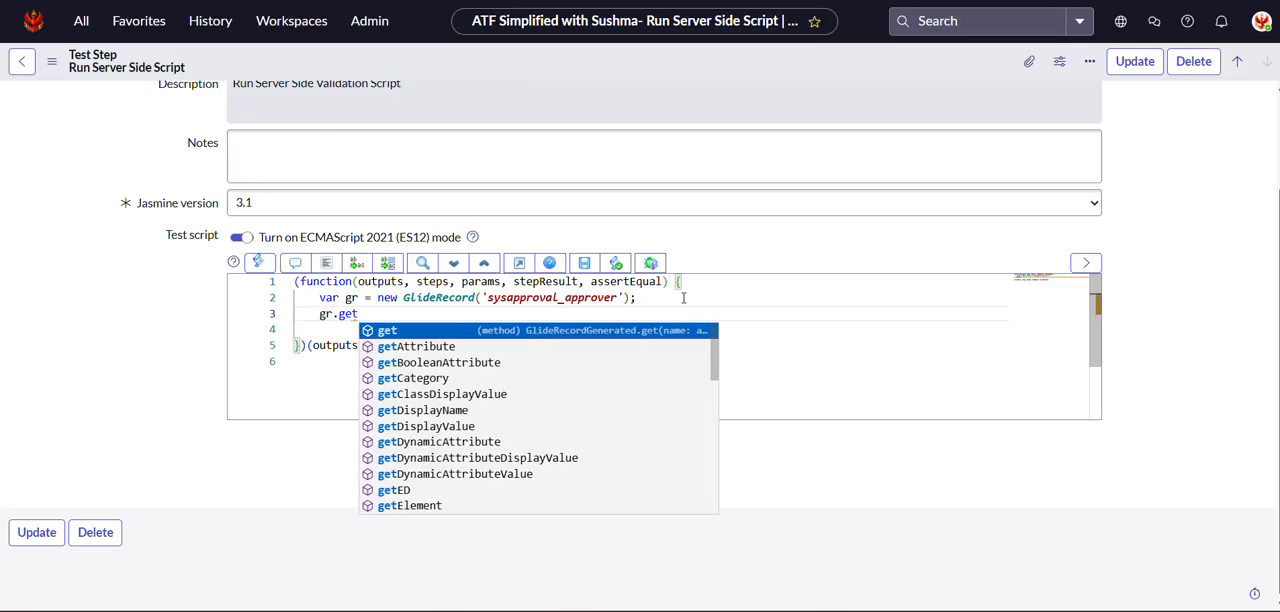
pyautogui.write('(')
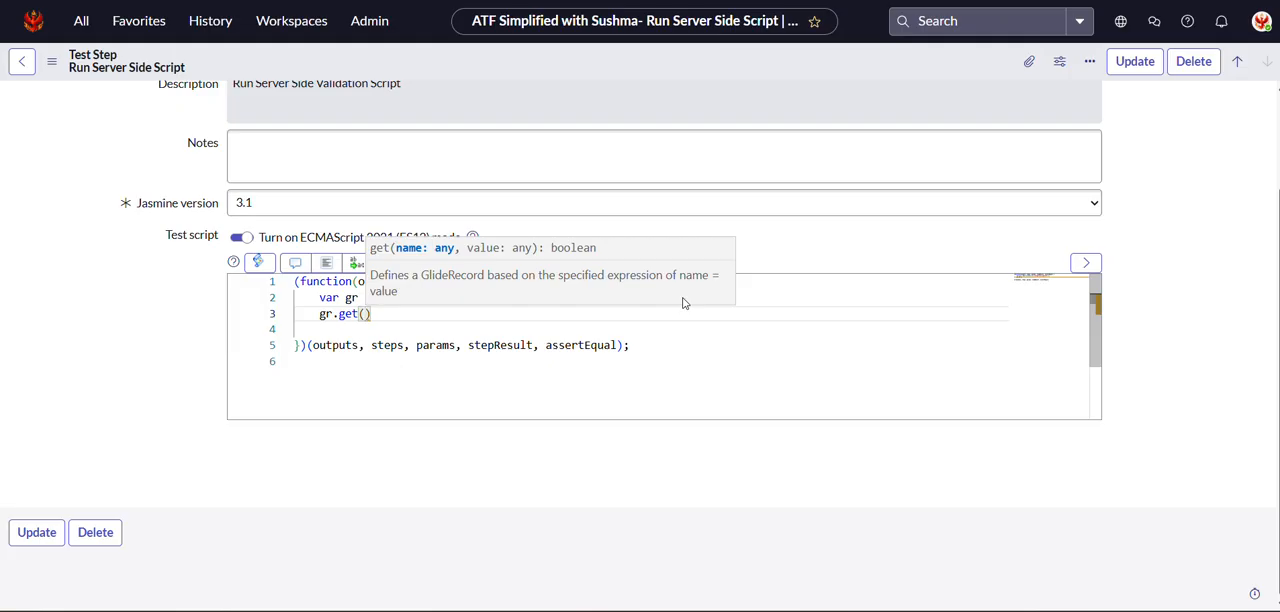
pyautogui.press('Right')
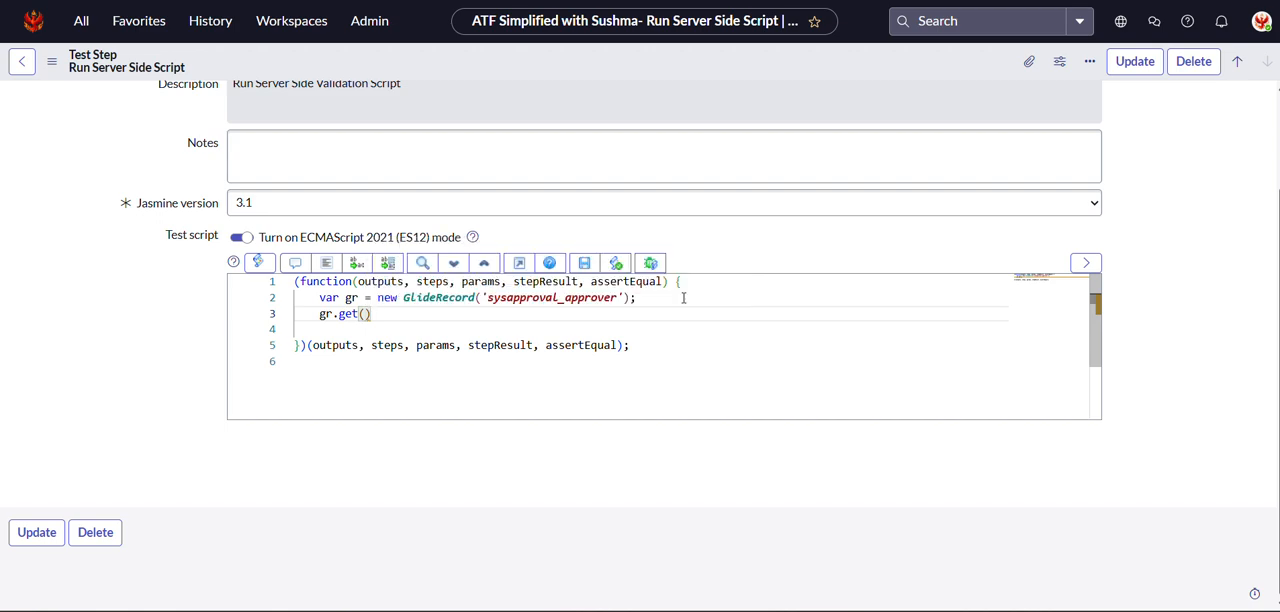
pyautogui.write('ste')
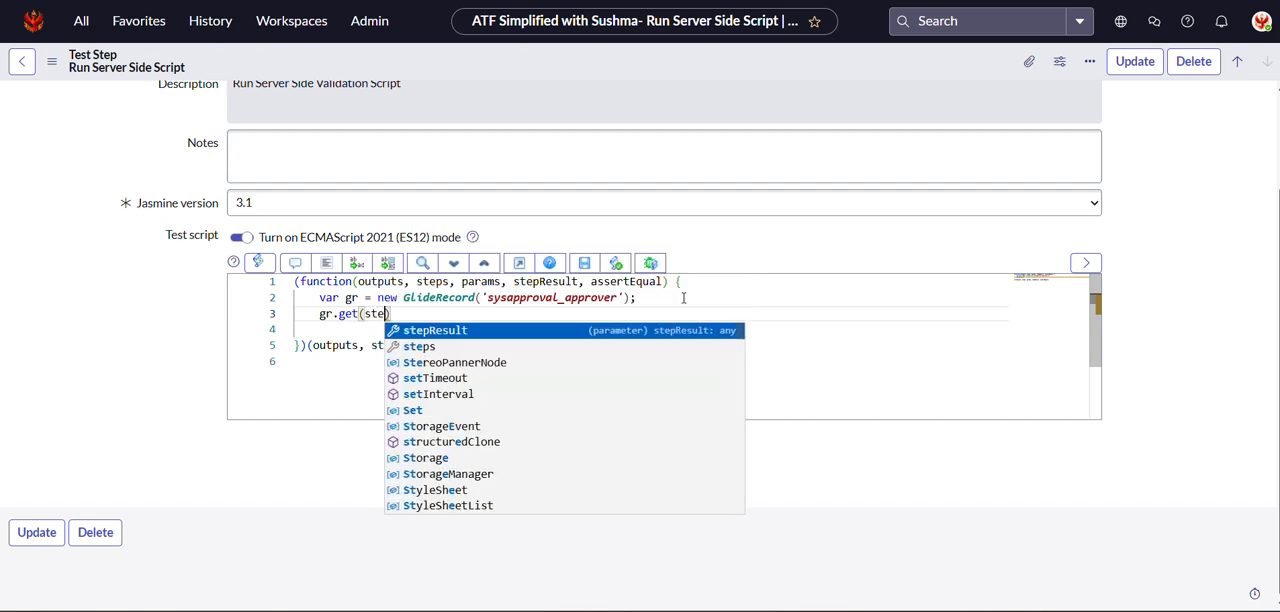
pyautogui.write('ps')
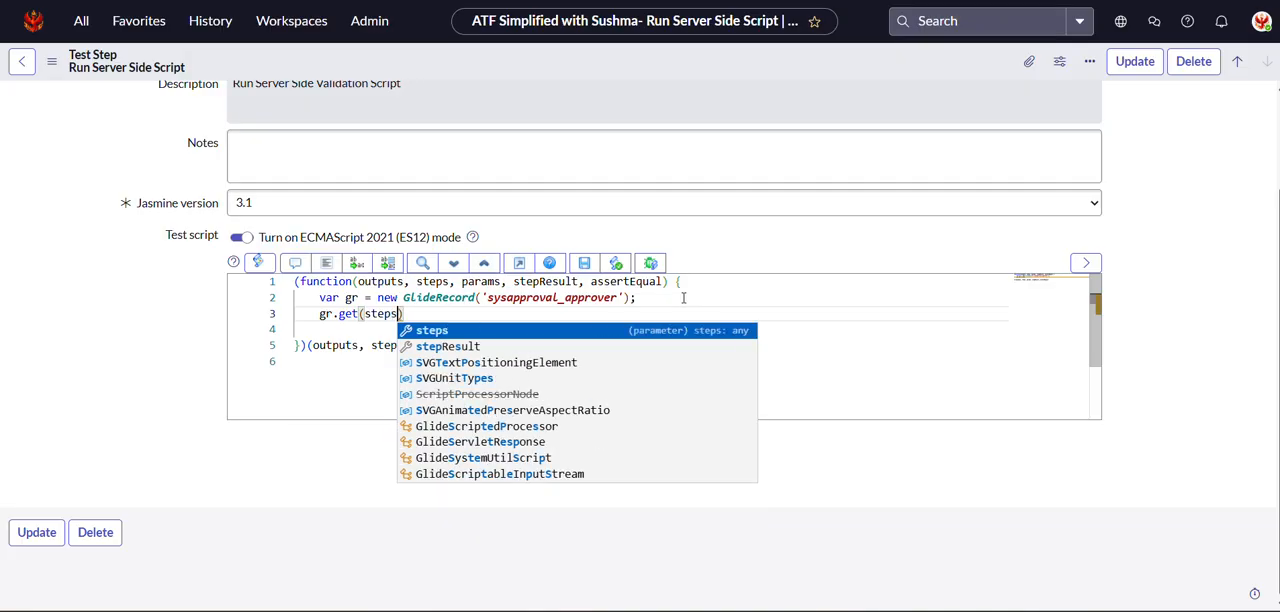
pyautogui.write('(')
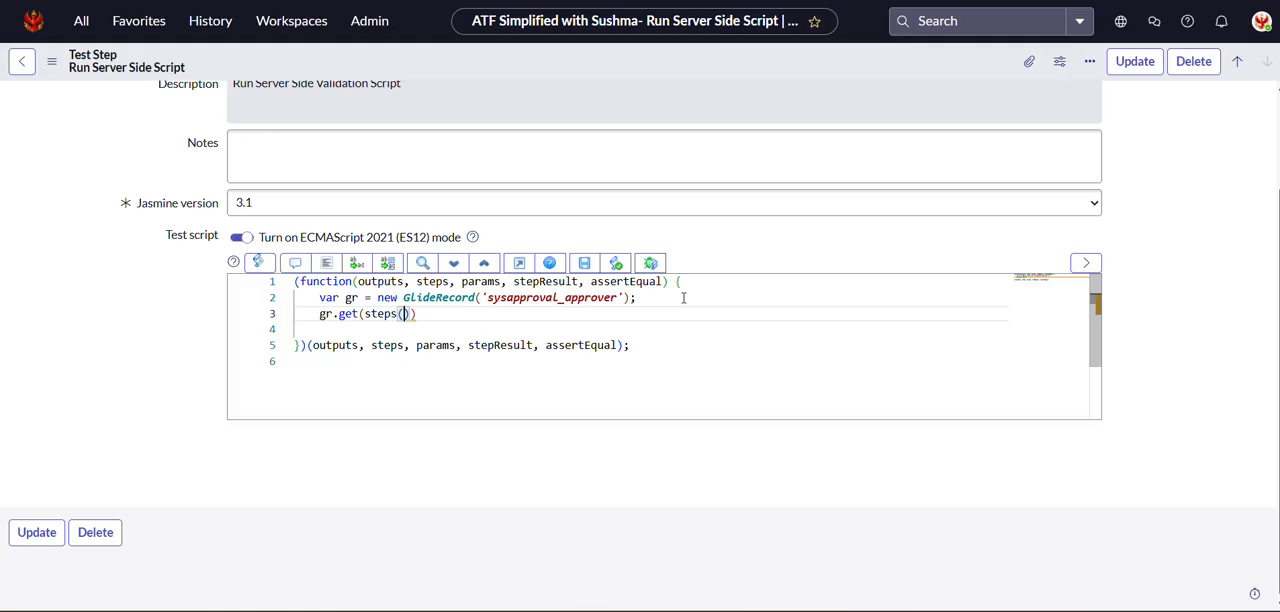
pyautogui.write("'")
# Append .first_record to the steps call and end the gr.get statement with a semicolon.
pyautogui.press('Right')
pyautogui.write('.first_record')
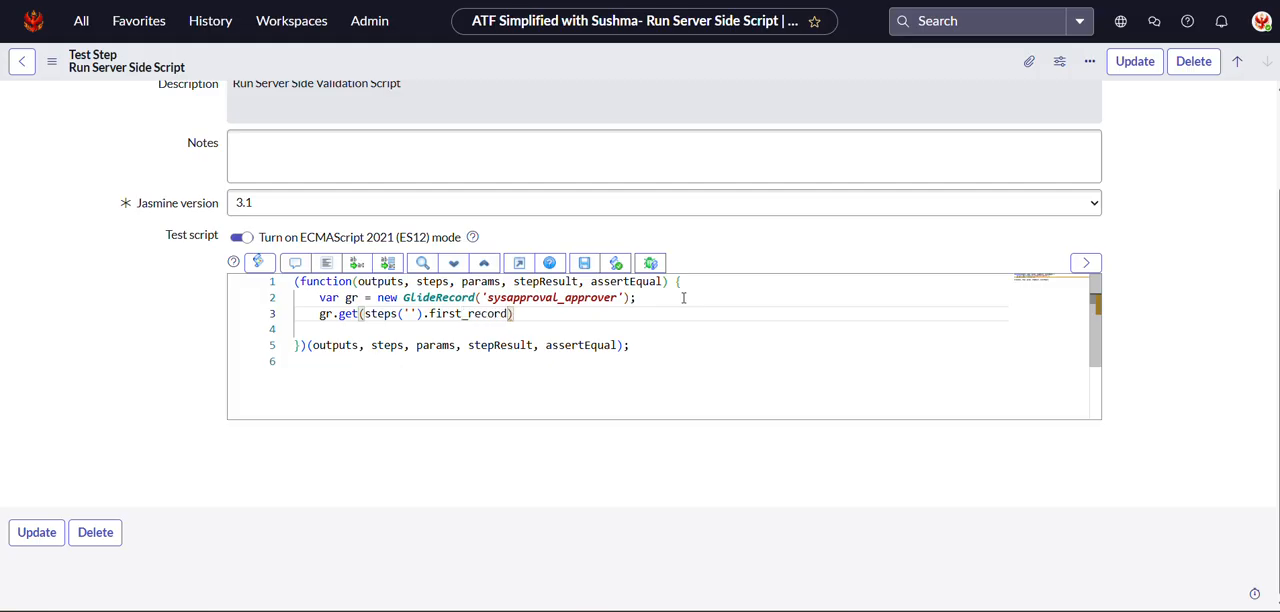
pyautogui.write(');')
# Copy the sys_id of the Record Query step from the test's step list and paste it between the quotes of steps('').
pyautogui.click(409, 312)
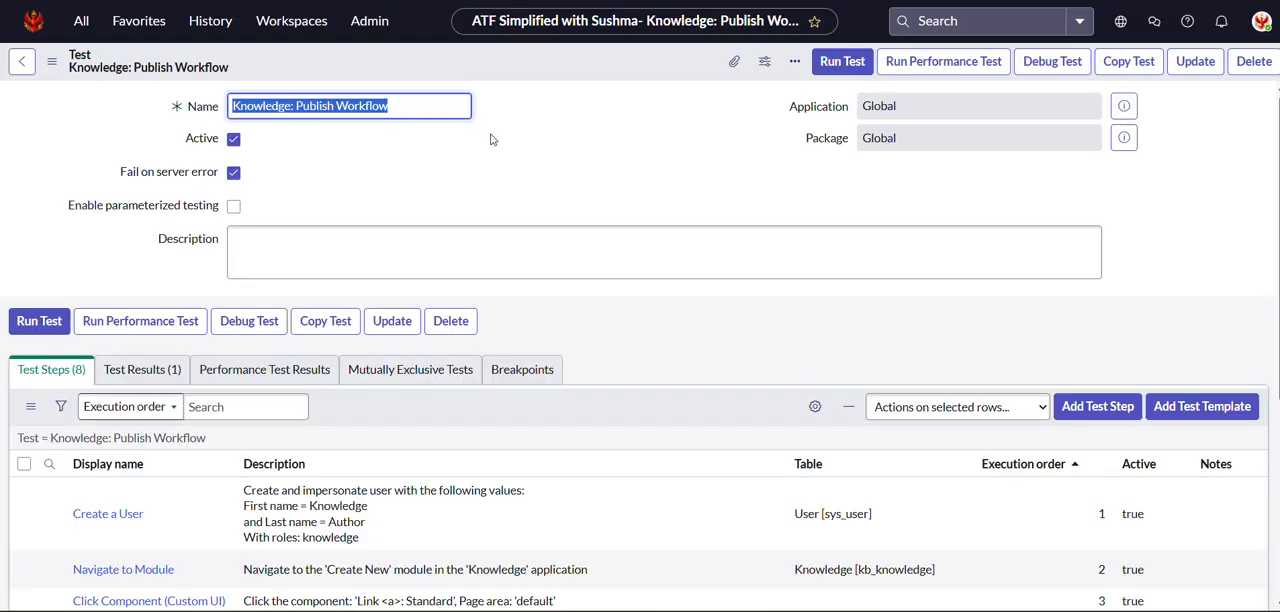
pyautogui.scroll(-3, 137, 502)
pyautogui.rightClick(161, 447)
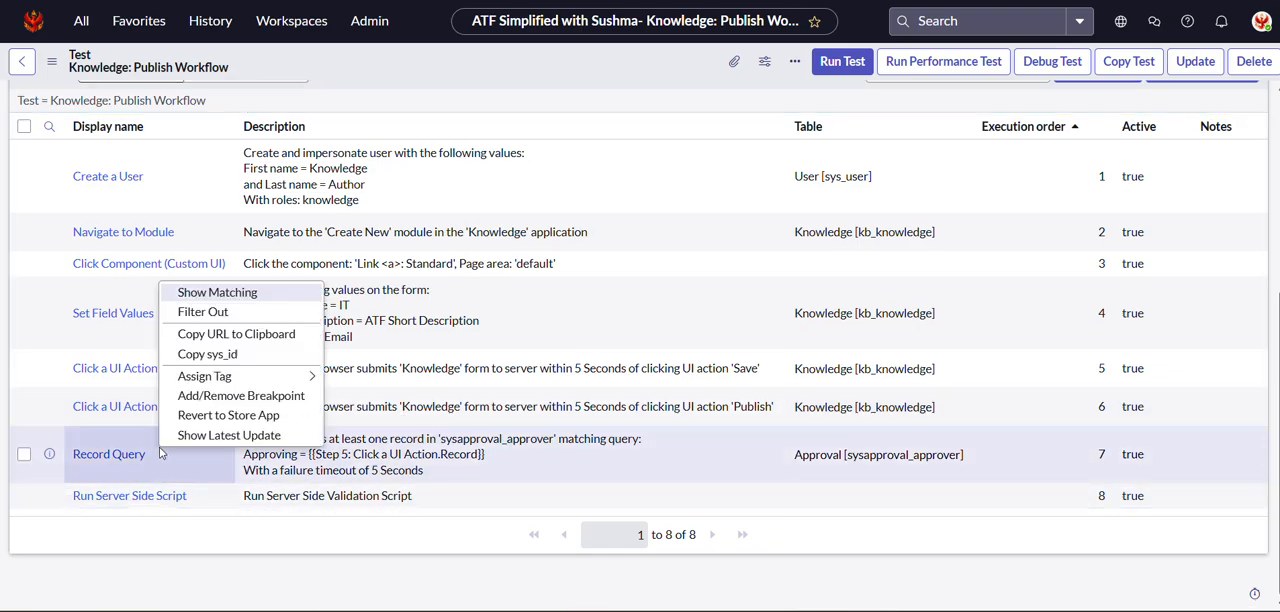
pyautogui.click(232, 356)
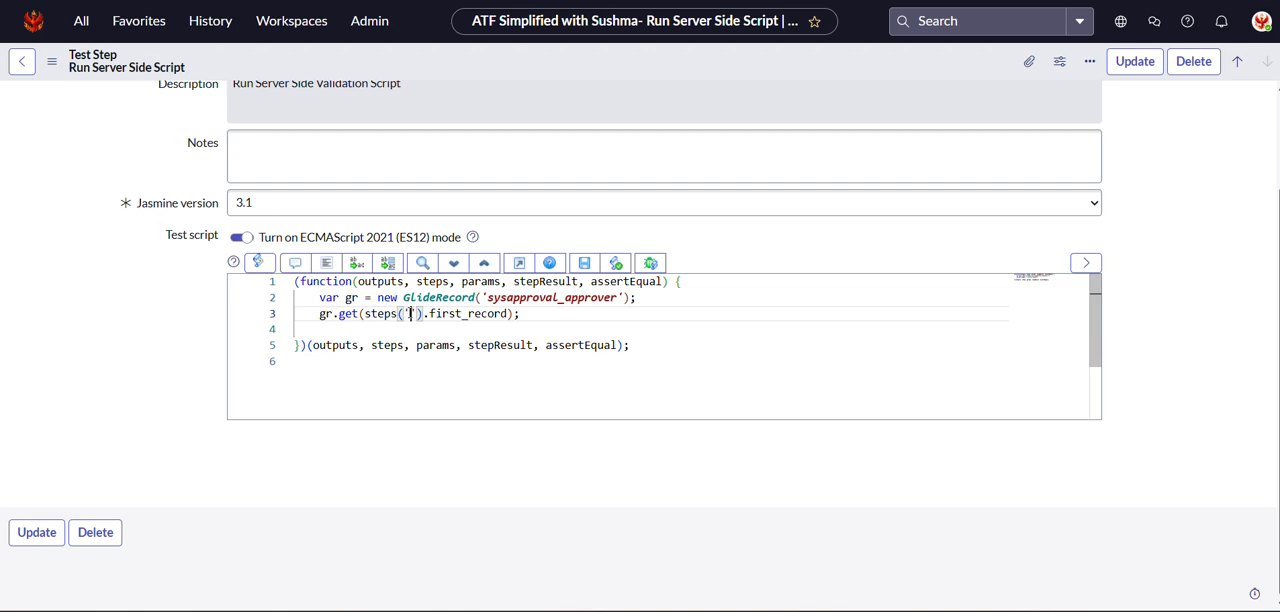
pyautogui.hotkey('ctrl', 'v')
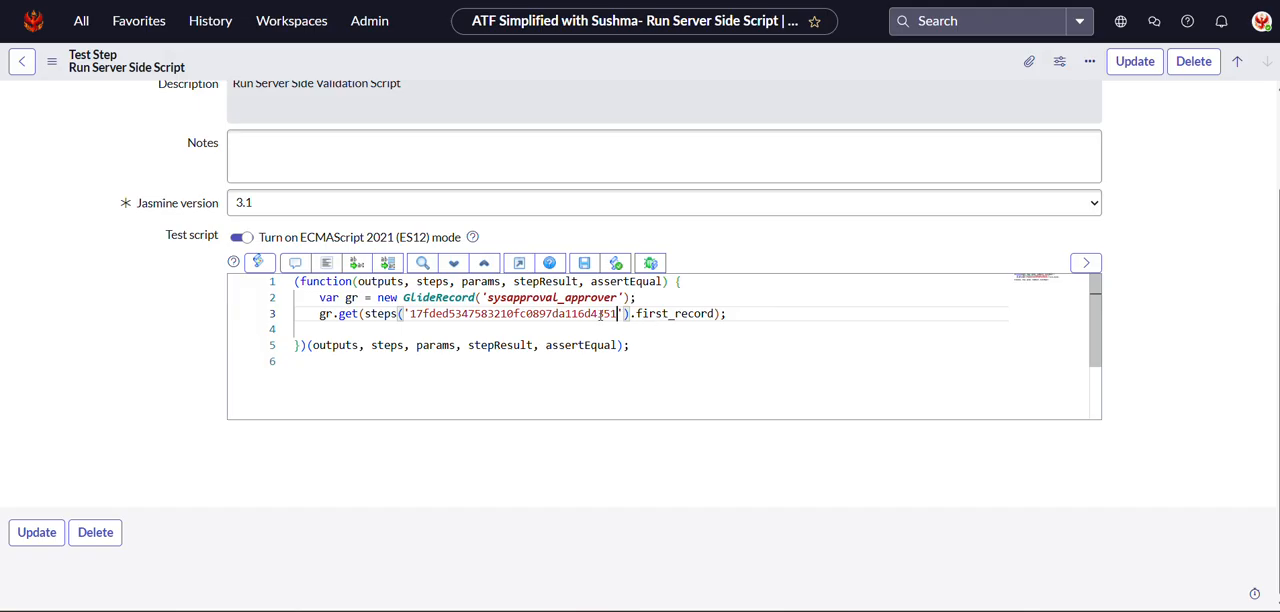
# Add an if(gr) block with opening and closing braces on a new line below the gr.get statement.
pyautogui.click(733, 314)
pyautogui.press('Return')
pyautogui.write('if')
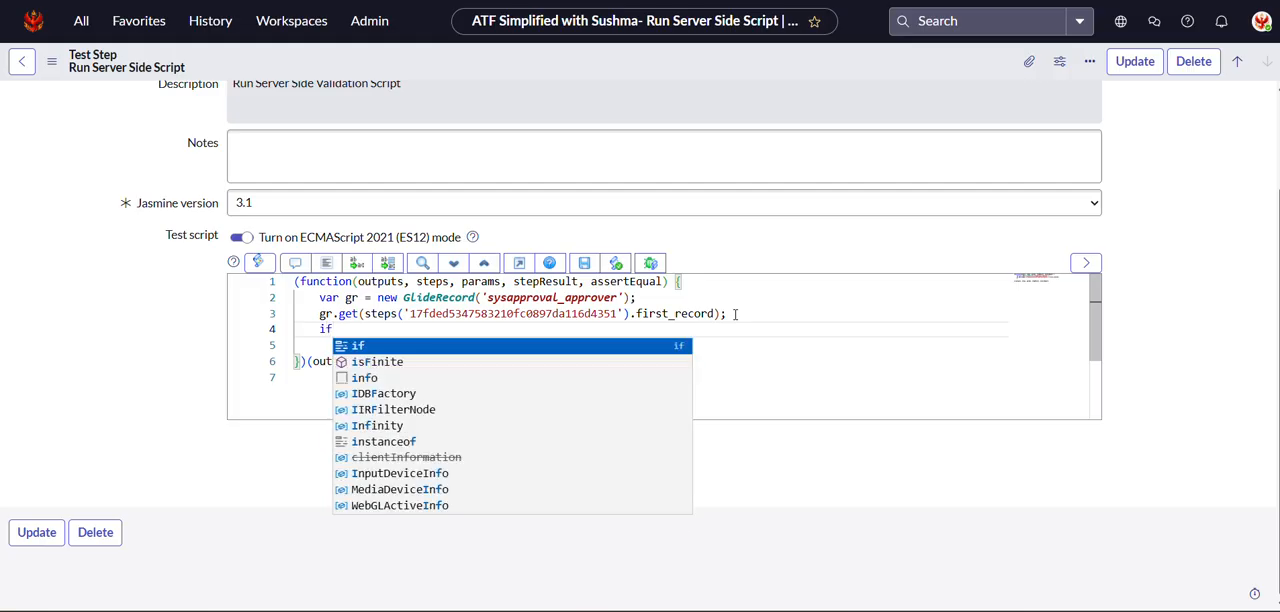
pyautogui.write('(gr')
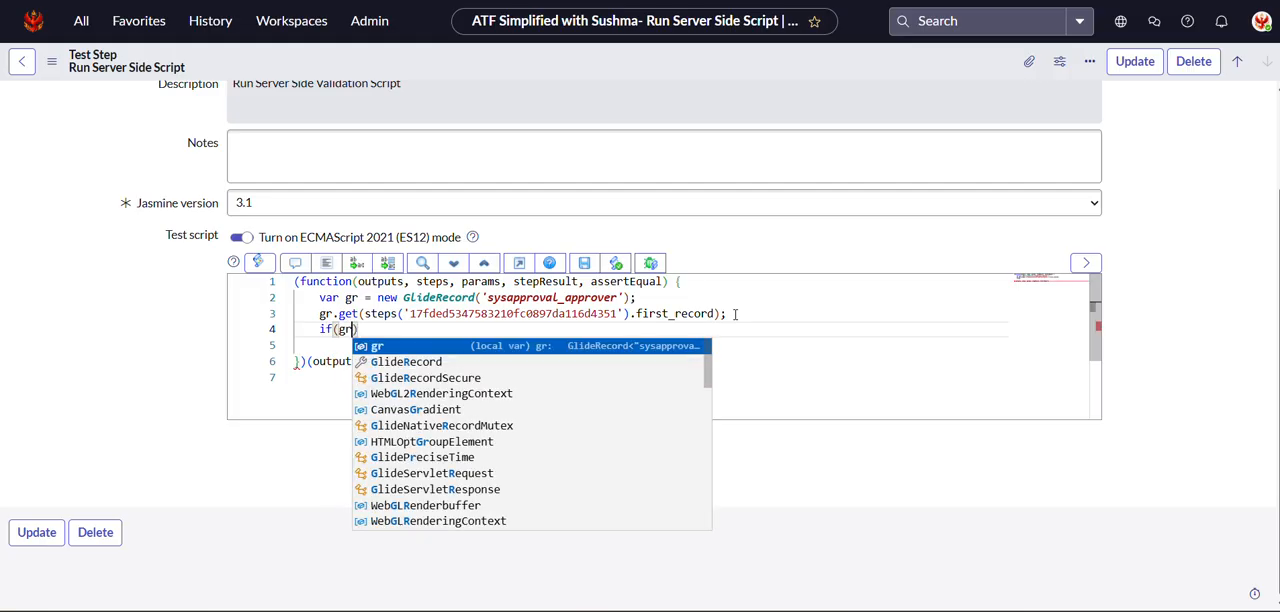
pyautogui.write(')')
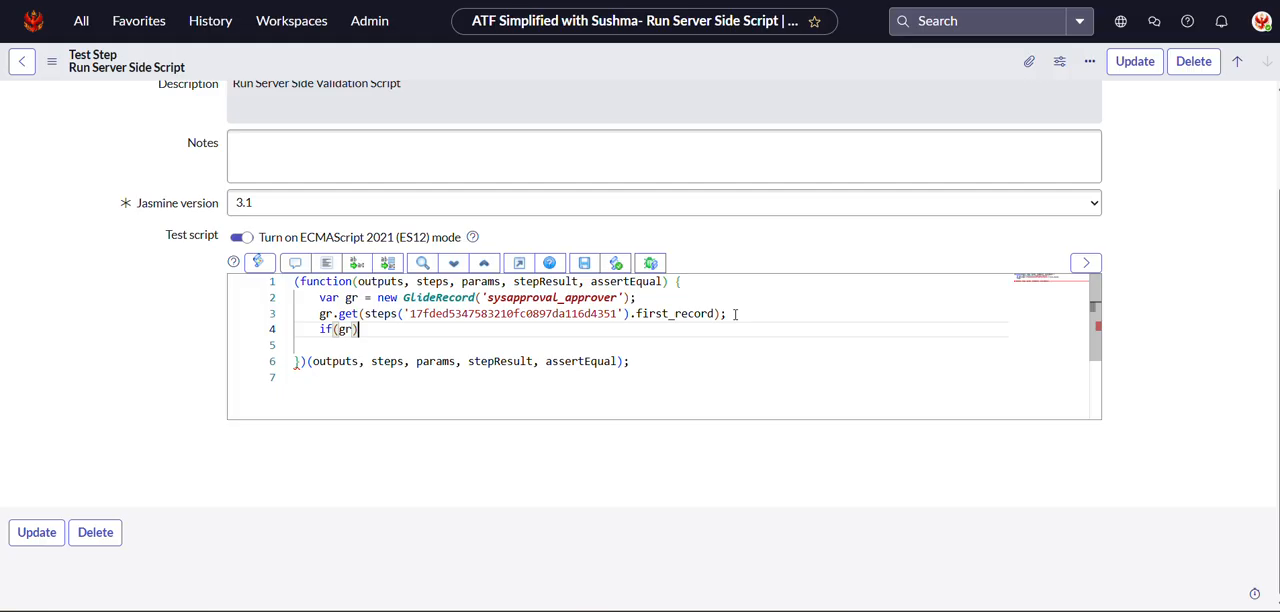
pyautogui.write('{')
pyautogui.press('Return')
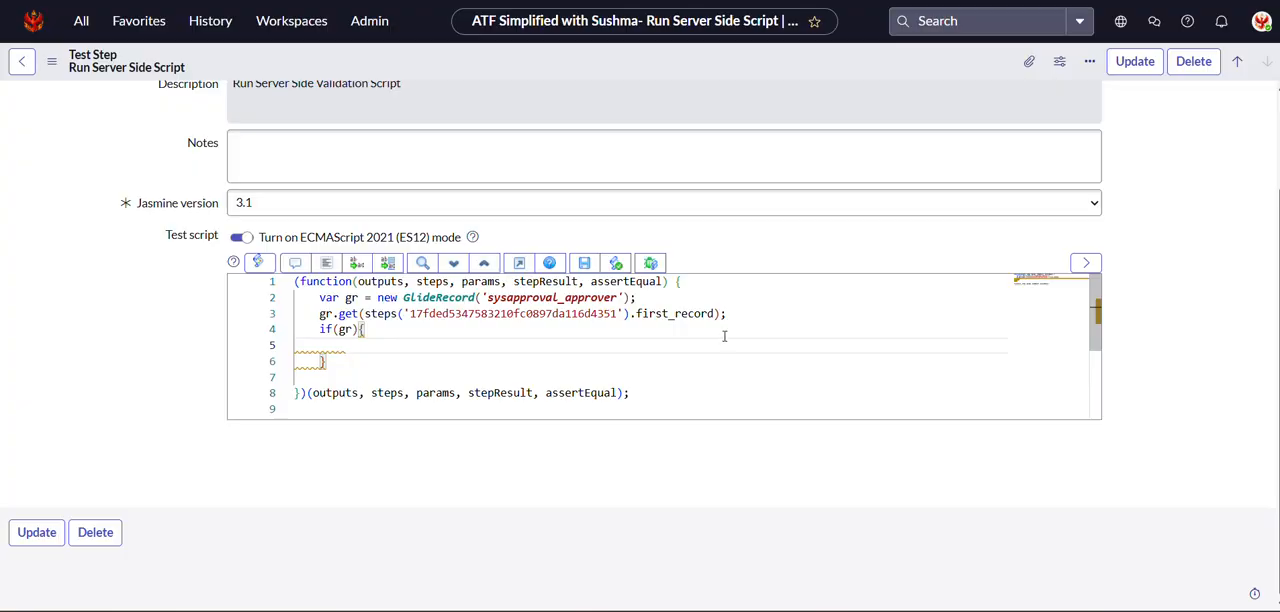
# Add an else block with an empty body after the closing brace of the if block.
pyautogui.click(350, 361)
pyautogui.write('e')
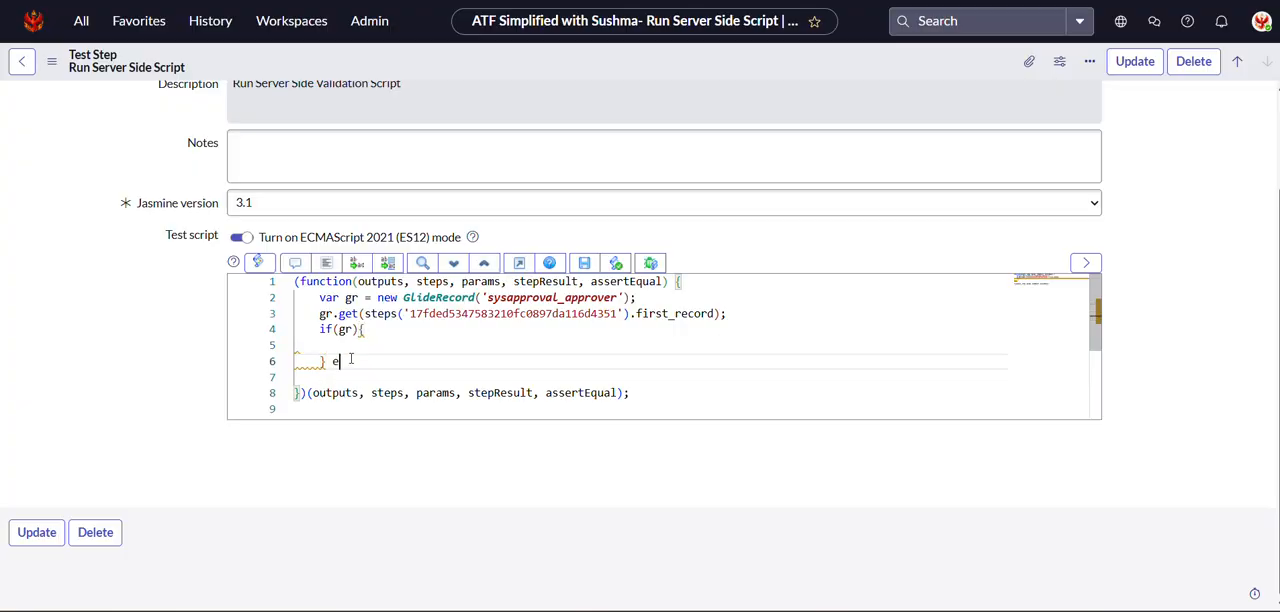
pyautogui.write('lse {')
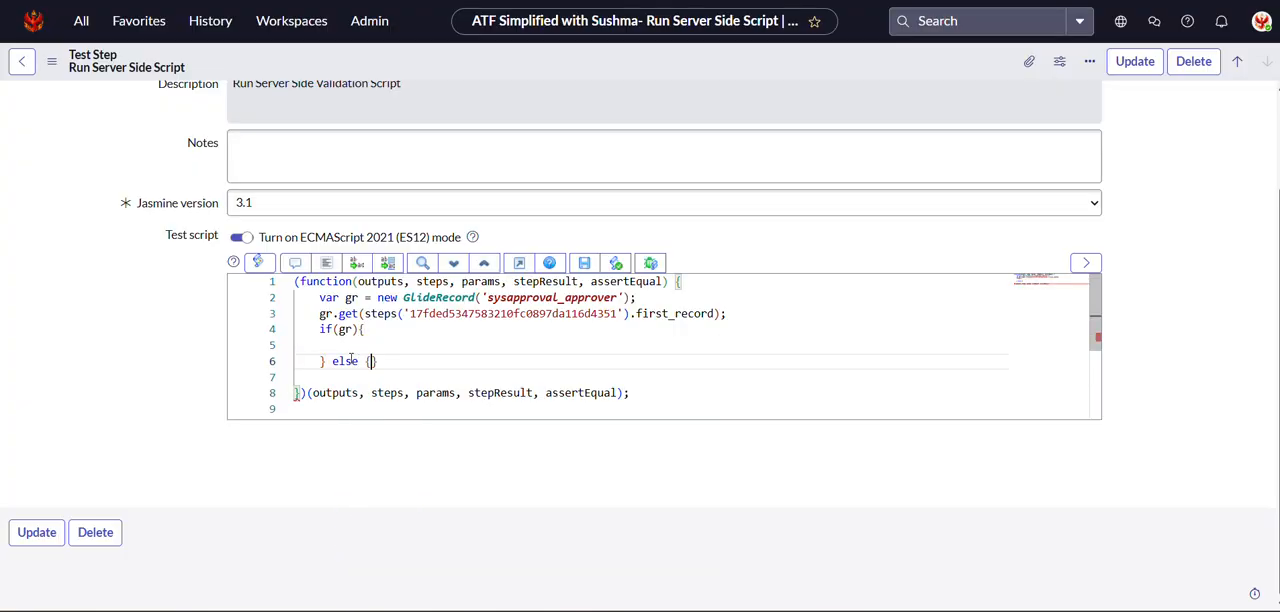
pyautogui.press('Return')
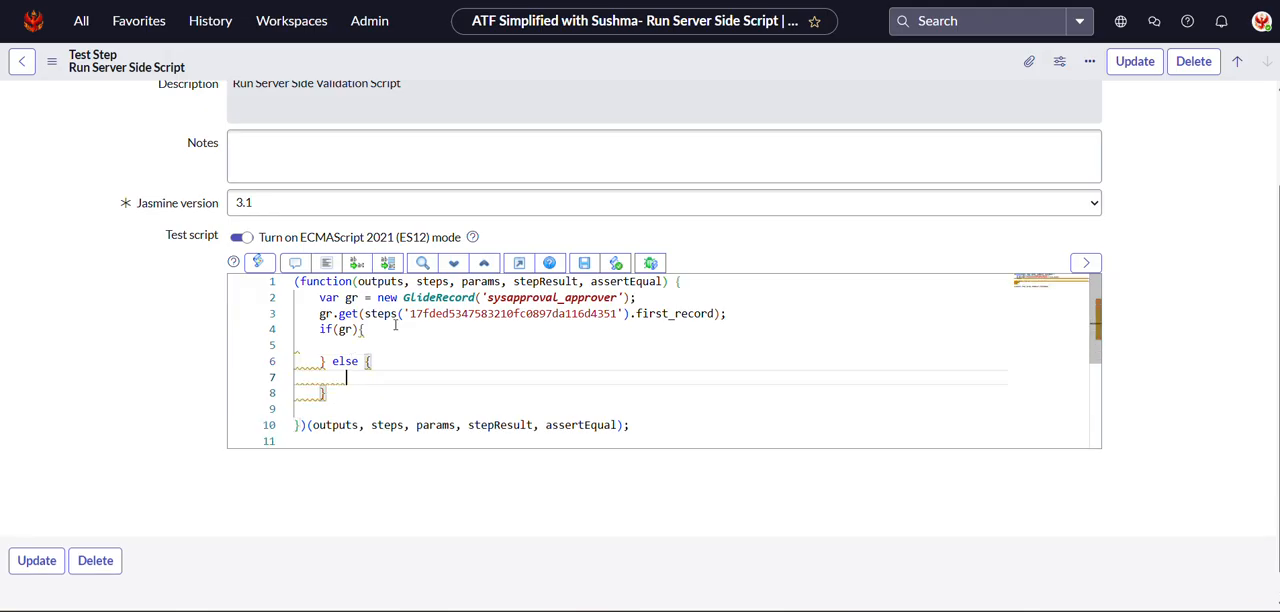
# Inside the if block, assign gr.approver to outputs.record_id, end the statement with a semicolon and start a new line.
pyautogui.click(384, 341)
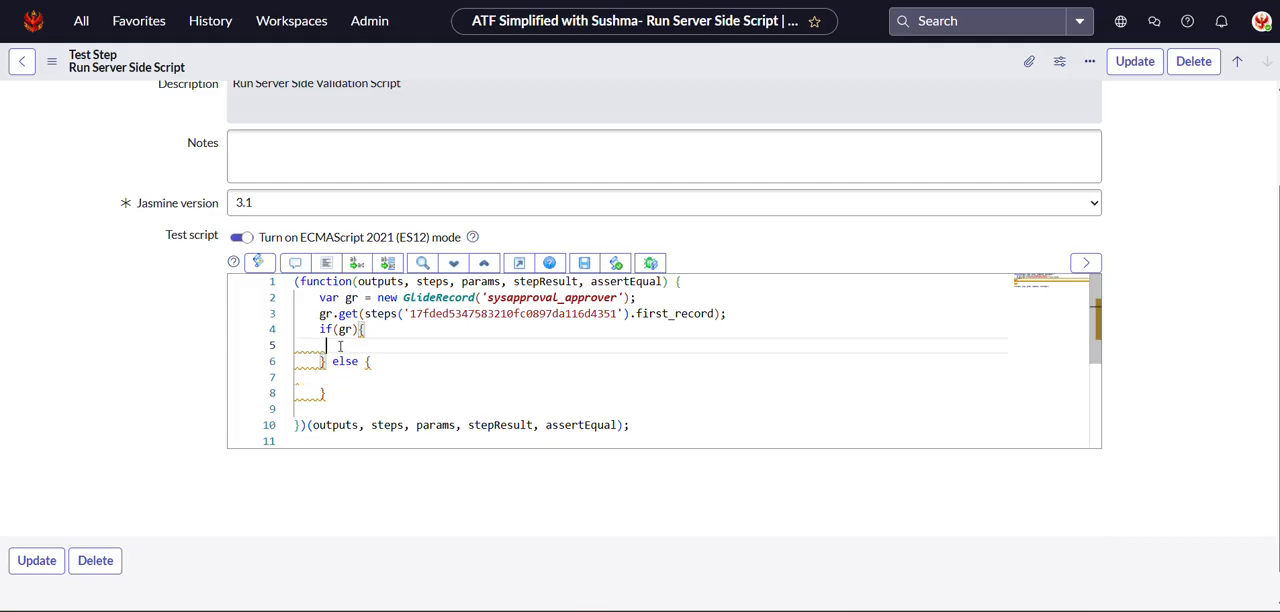
pyautogui.write('out')
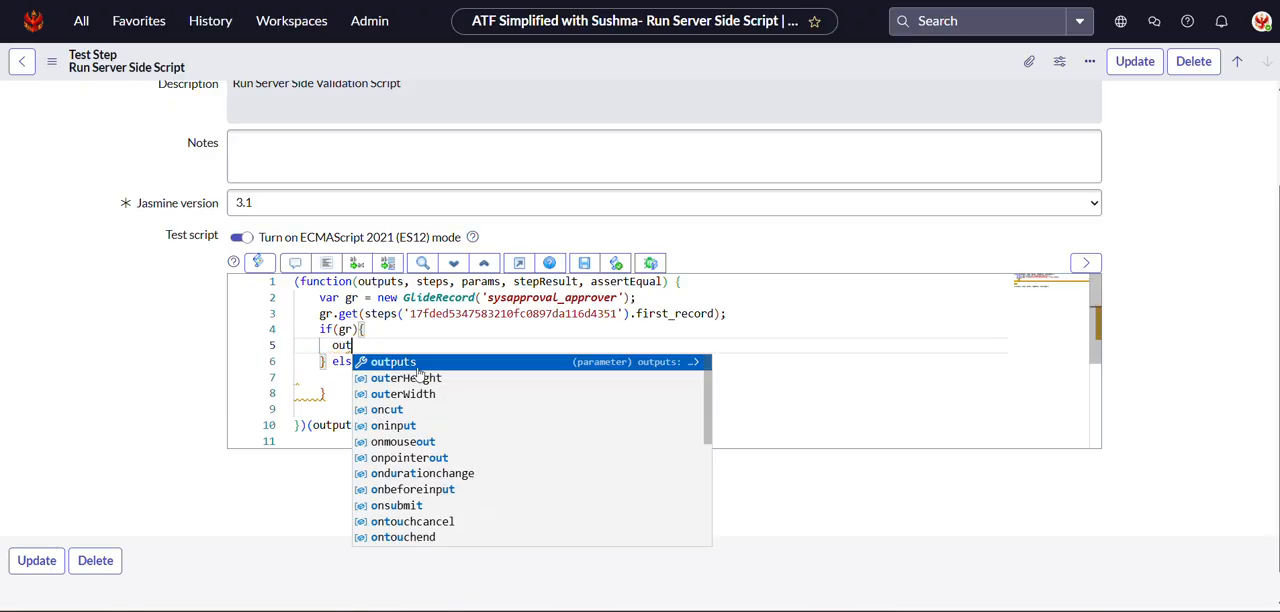
pyautogui.click(408, 361)
pyautogui.write('.re')
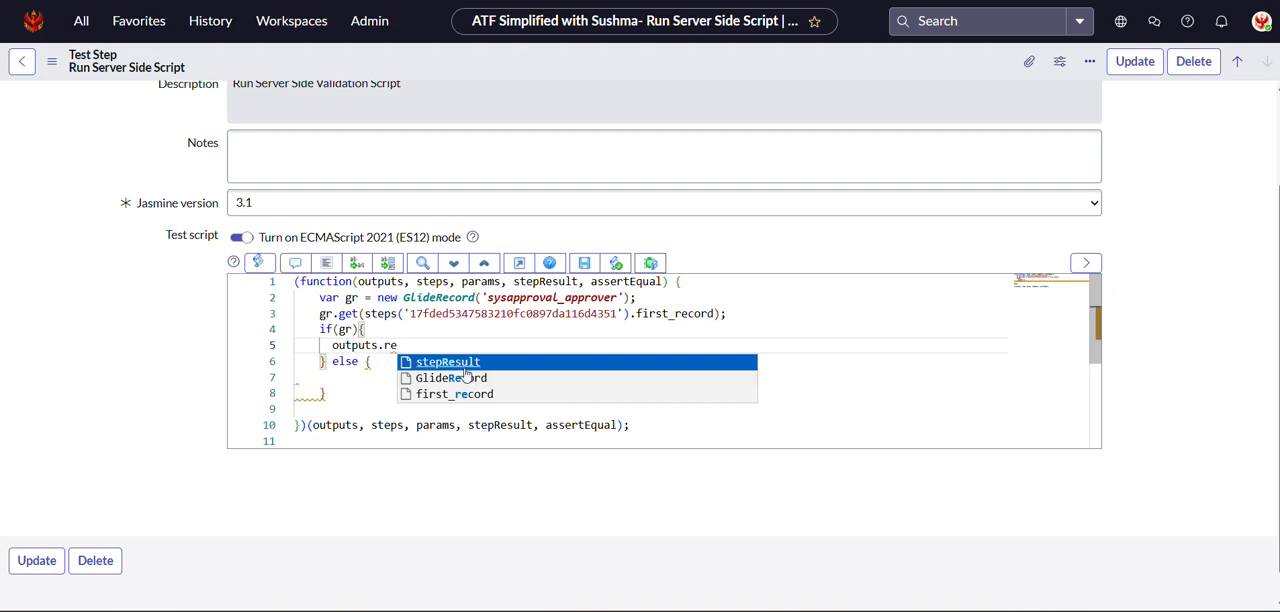
pyautogui.write('cord')
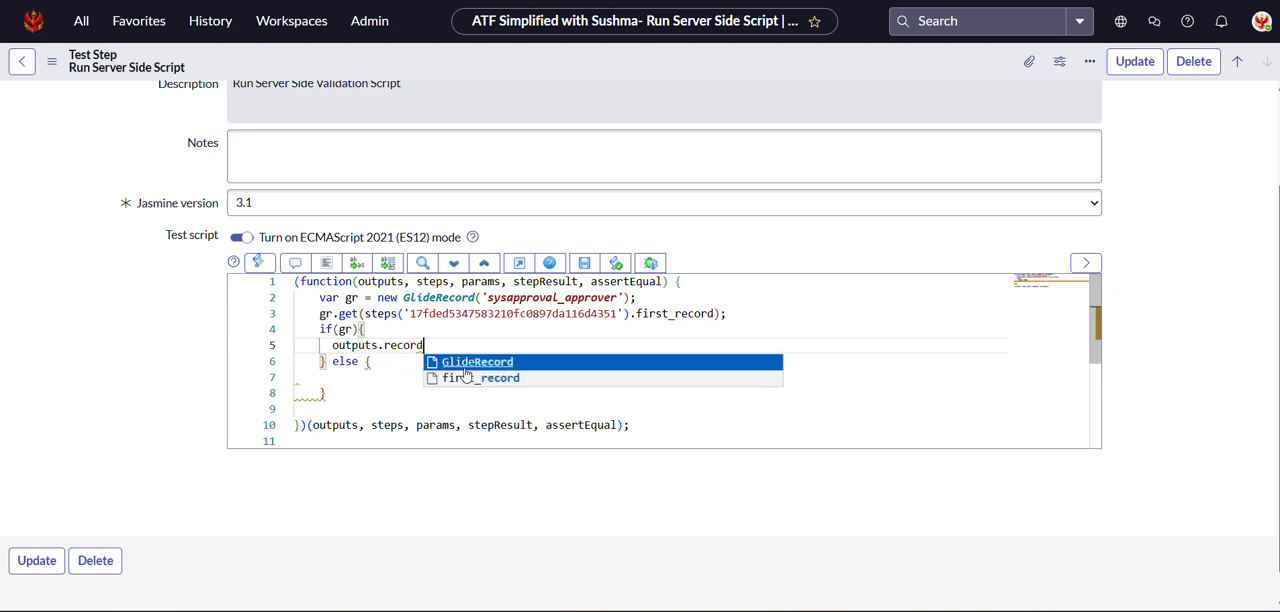
pyautogui.write('_id')
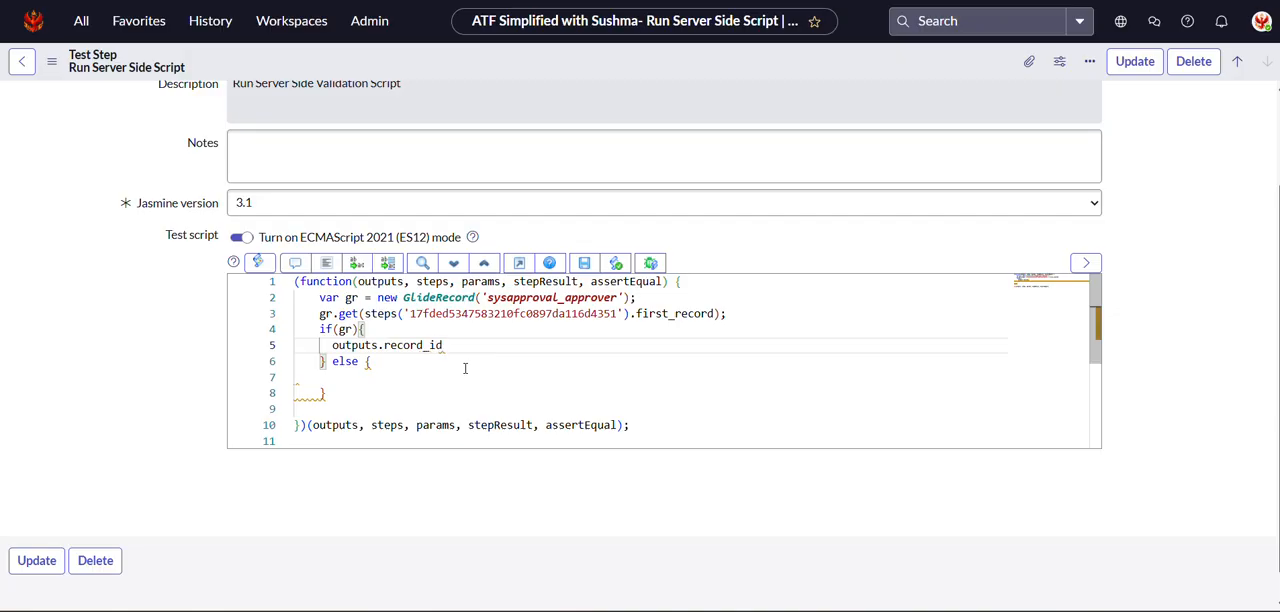
pyautogui.write(' = gr.approver')
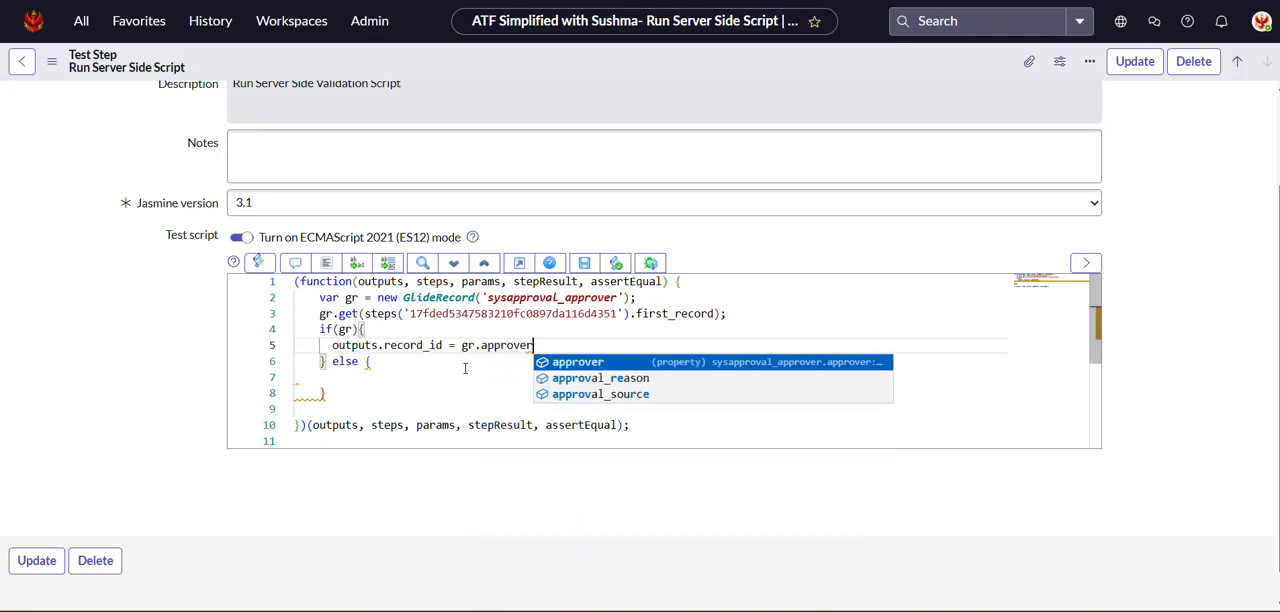
pyautogui.write(';')
pyautogui.press('Return')
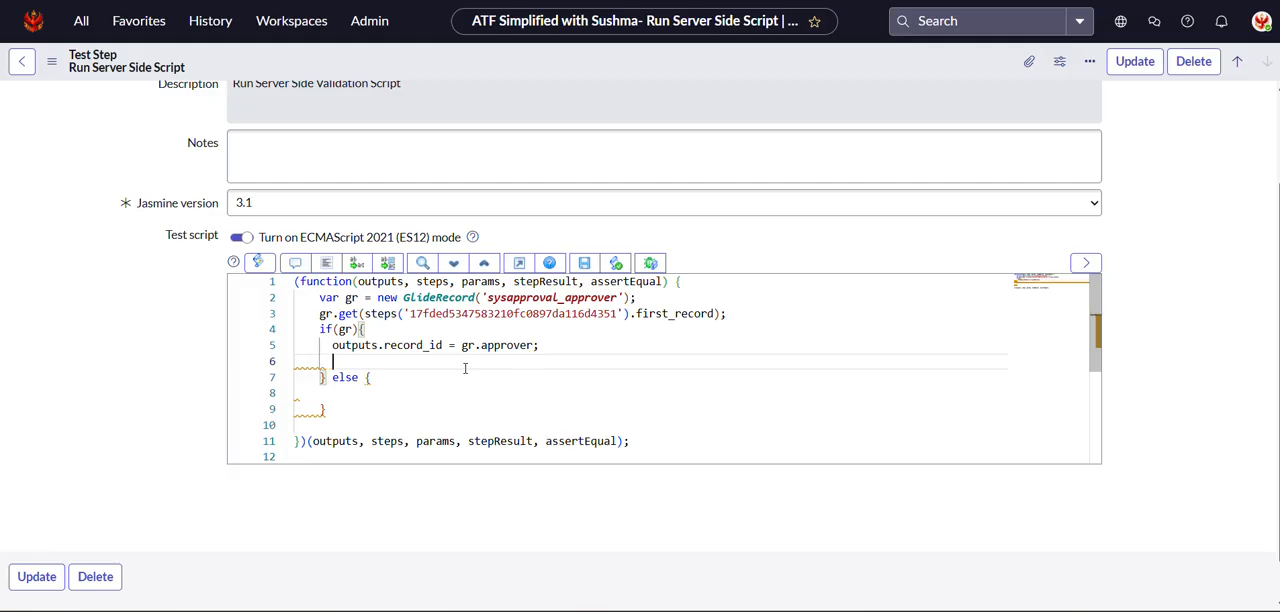
# Add a stepResult.setOutputMessage() call on the line below the outputs.record_id assignment.
pyautogui.write('s')
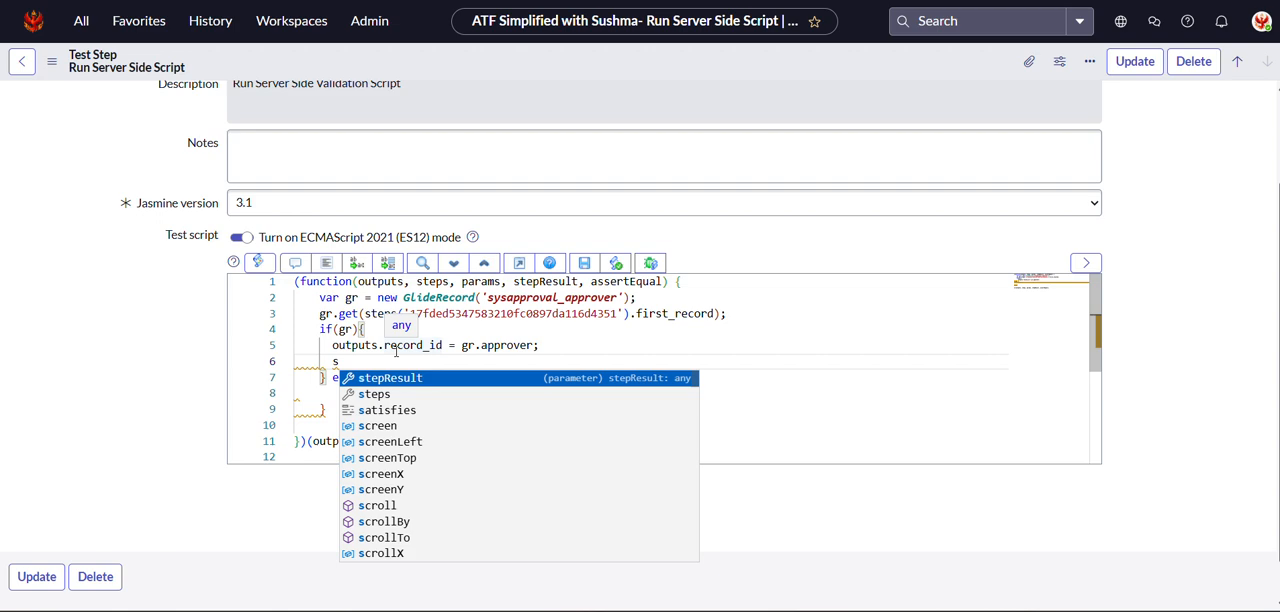
pyautogui.click(402, 380)
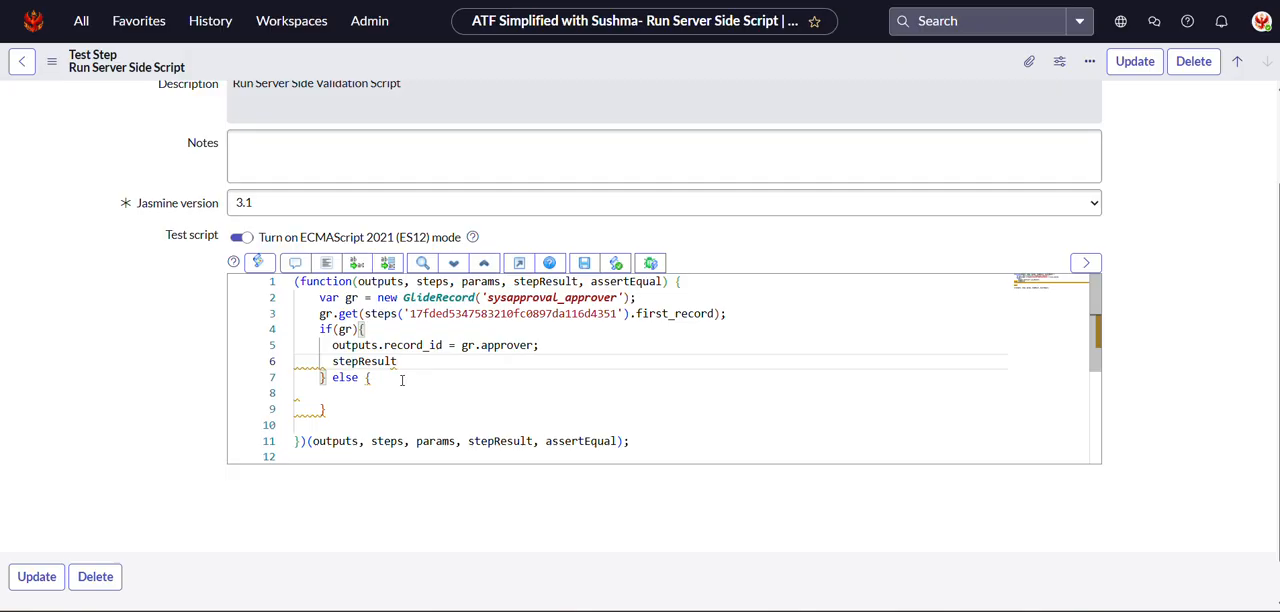
pyautogui.write('.')
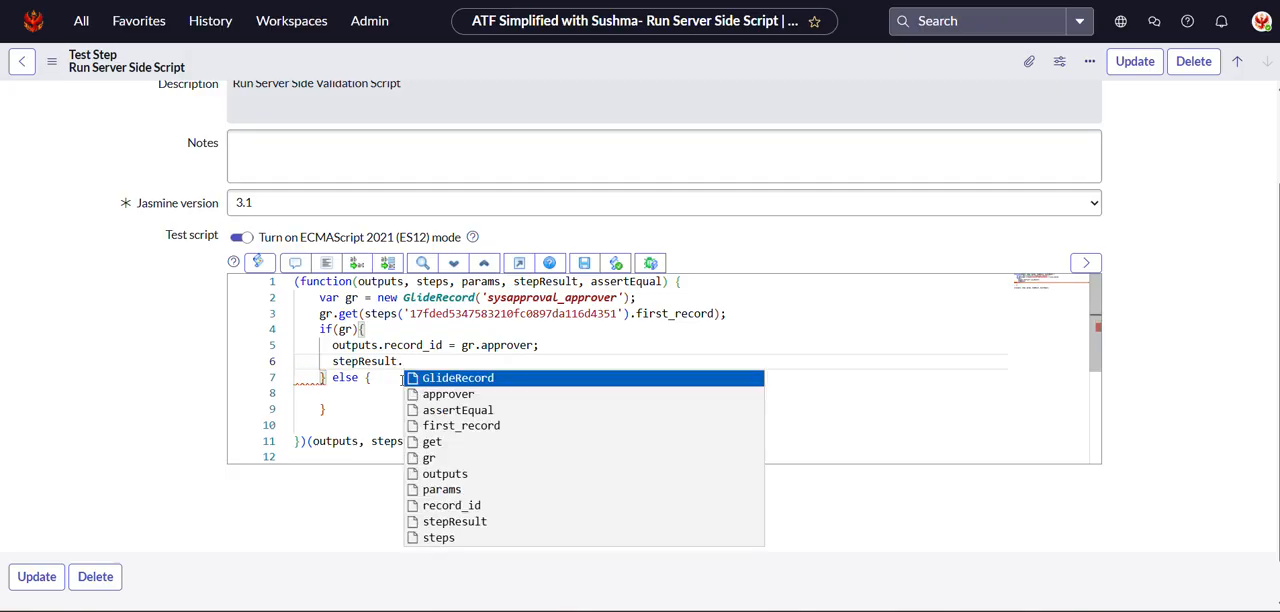
pyautogui.write('s')
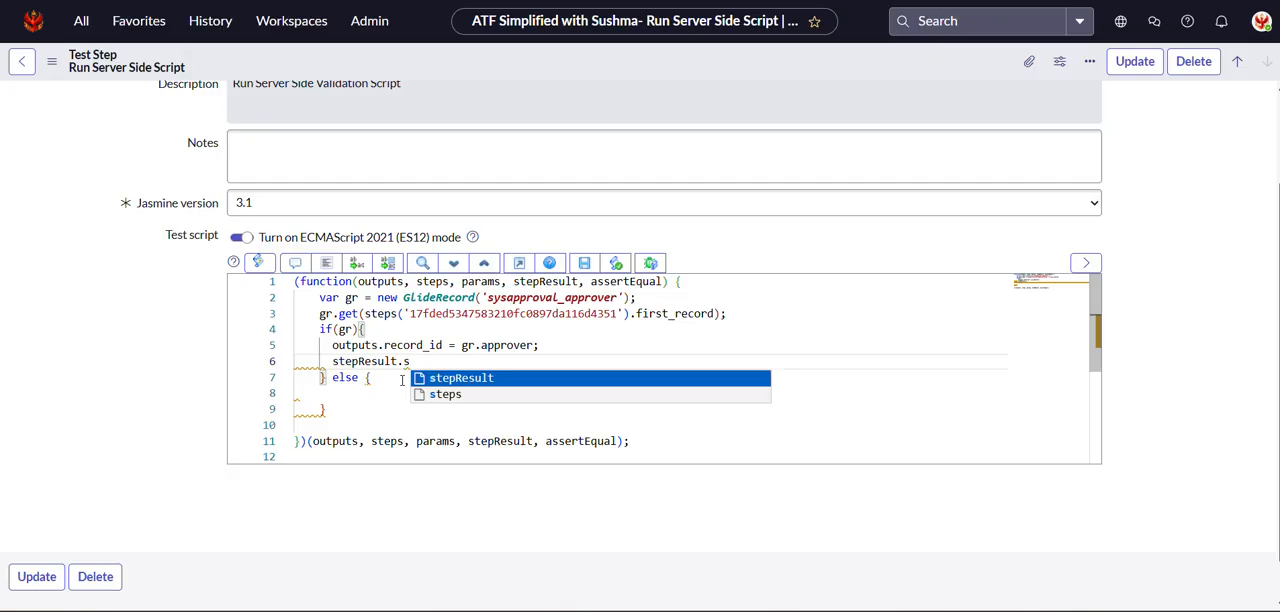
pyautogui.write('e')
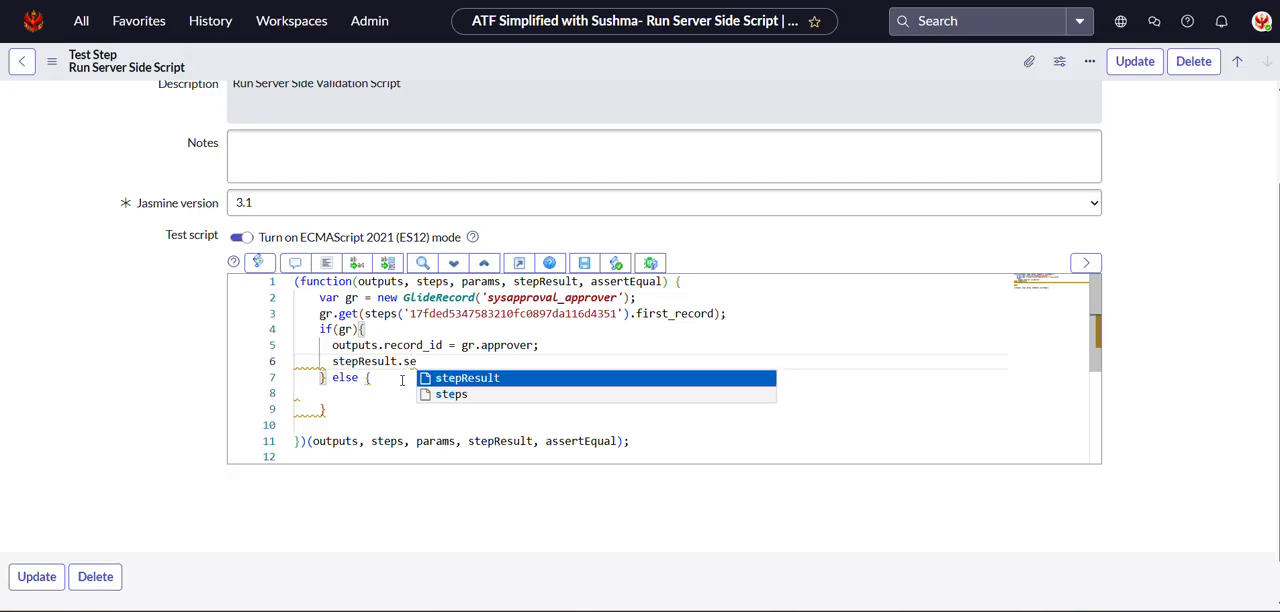
pyautogui.write('tOu')
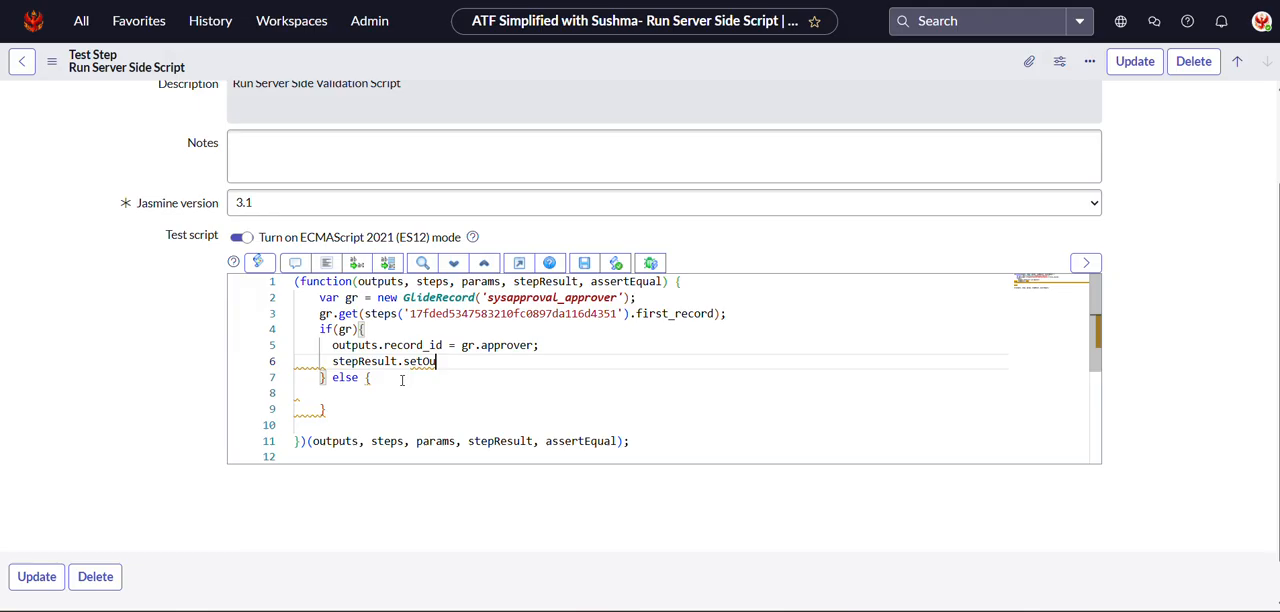
pyautogui.press('BackSpace')
pyautogui.write('OutputMessag')
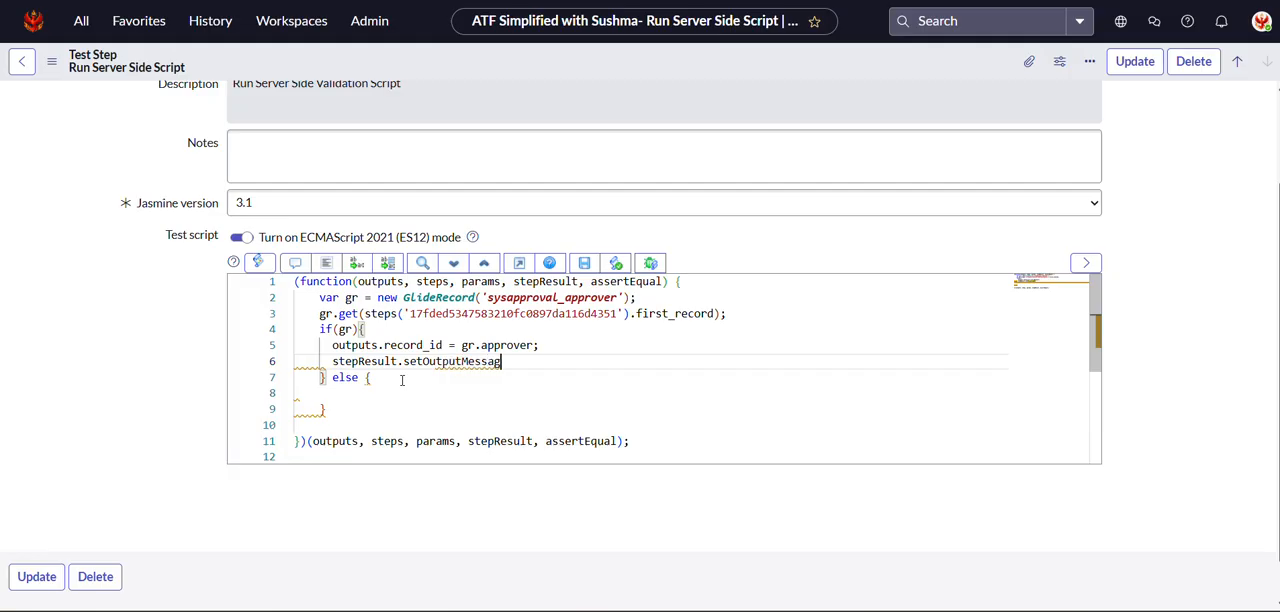
pyautogui.write('e(')
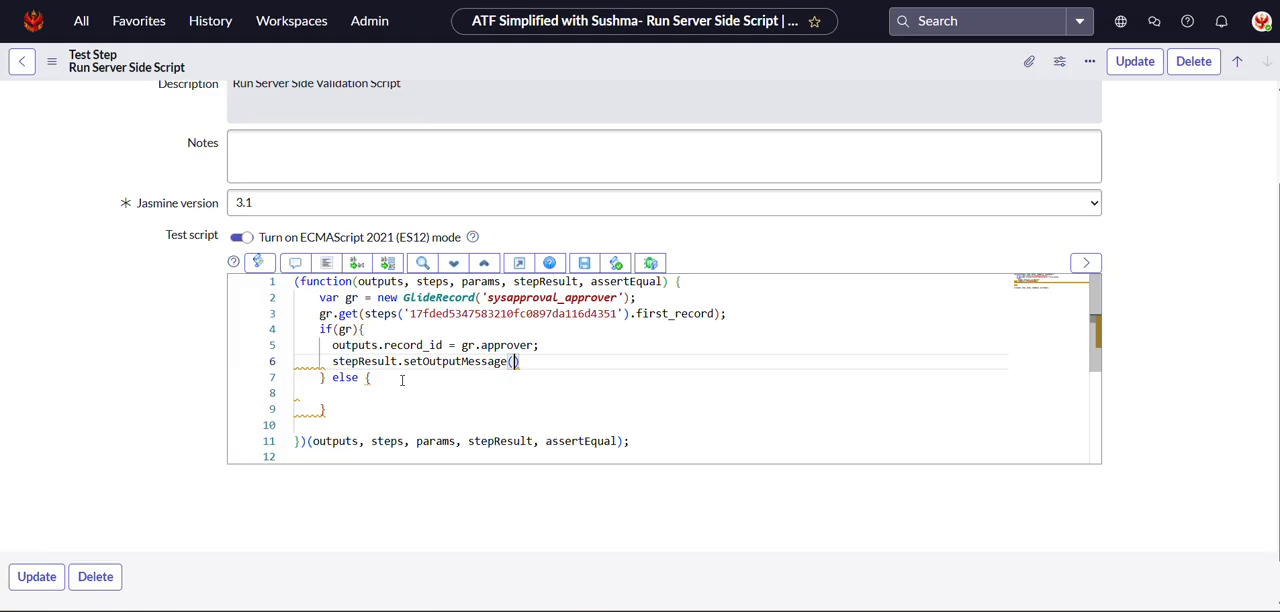
pyautogui.write("'Appr")
pyautogui.write('ver')
# Enter the quoted text 'Approver of Knowledge Record ' as the argument of setOutputMessage.
pyautogui.press('BackSpace')
pyautogui.press('BackSpace')
pyautogui.press('BackSpace')
pyautogui.press('BackSpace')
pyautogui.write('rover of Knowledge')
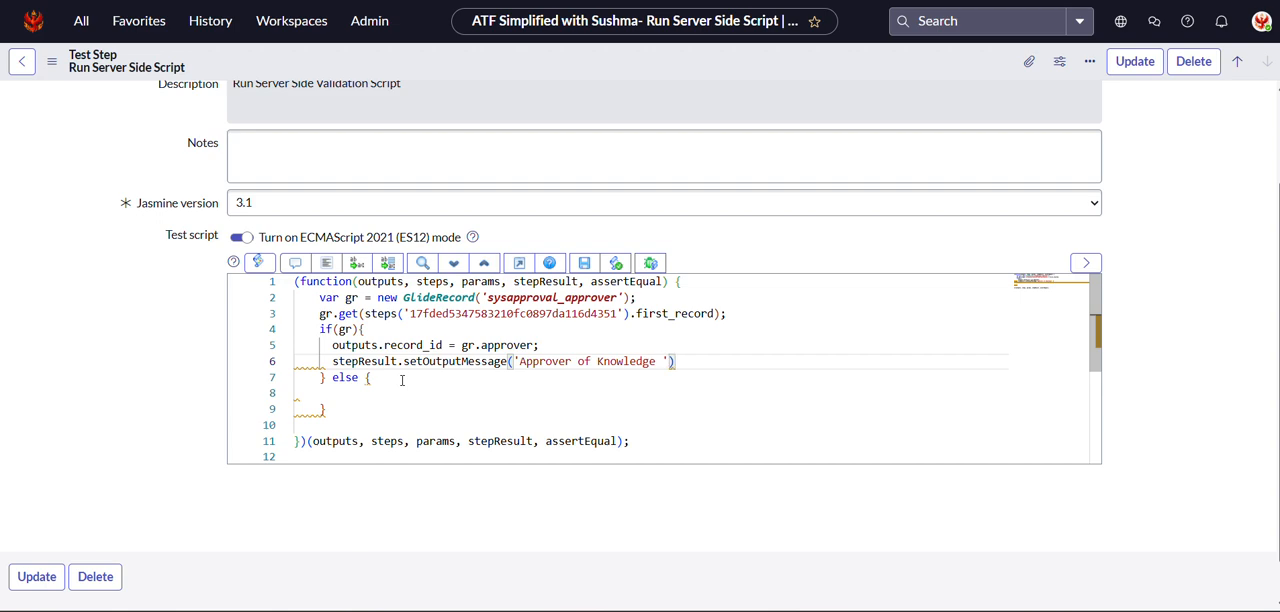
pyautogui.write(" Record ' : gr")
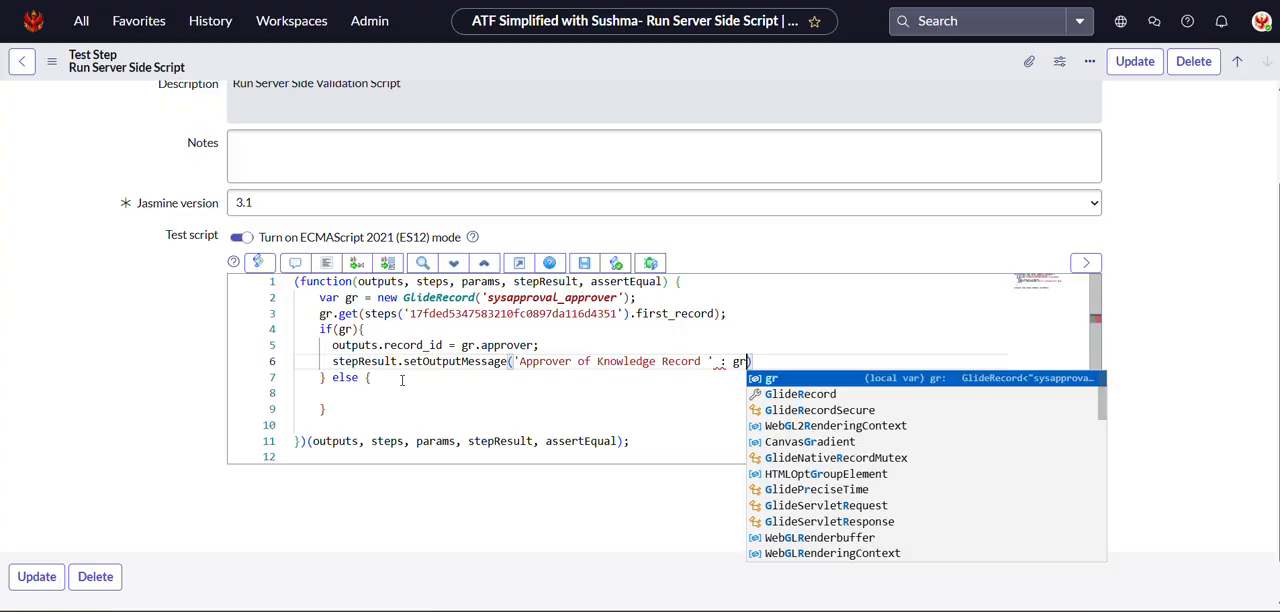
pyautogui.write('.app')
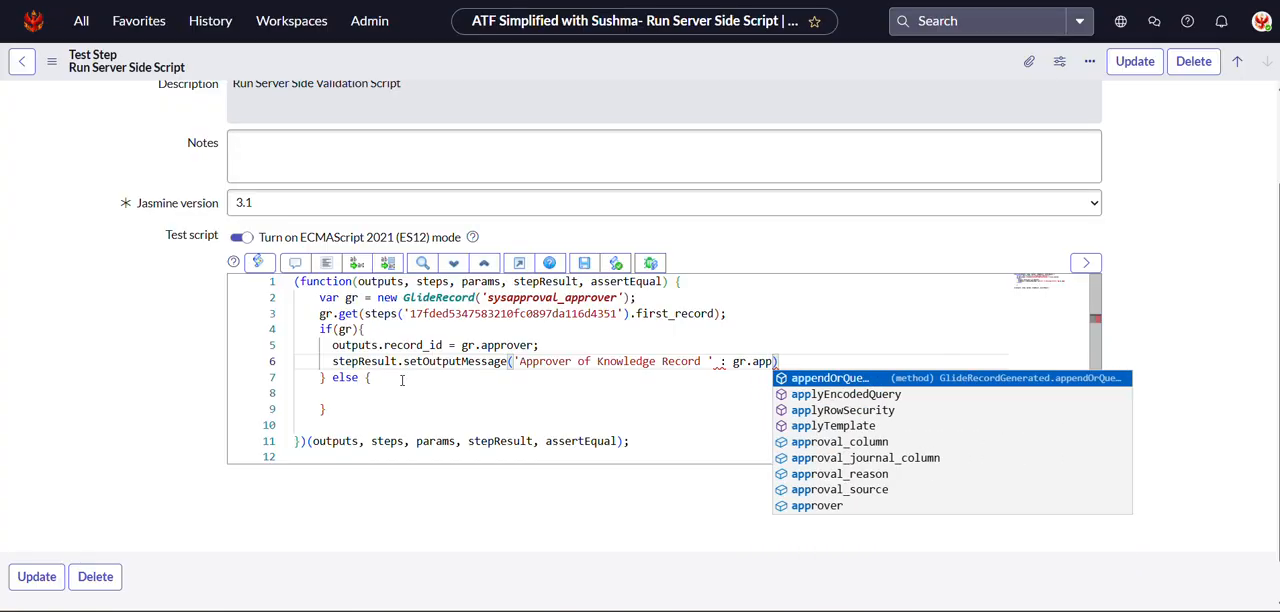
pyautogui.write('rover')
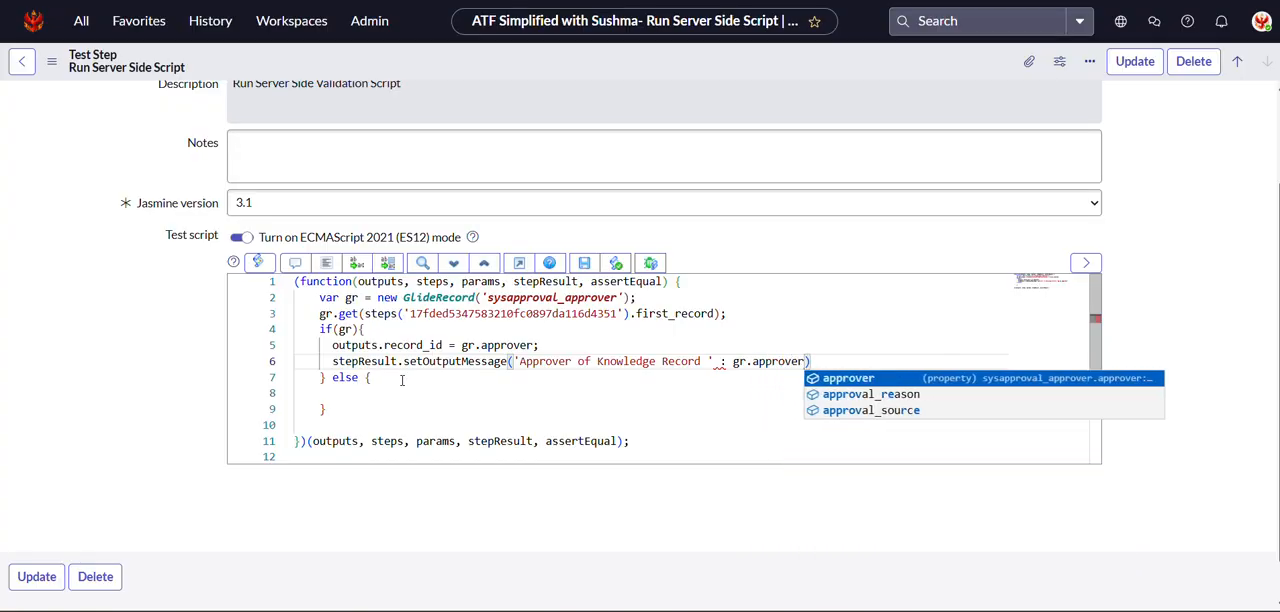
# Follow the message text with : gr.approver.user_name, end the setOutputMessage statement with a semicolon and start a new line.
pyautogui.press('Escape')
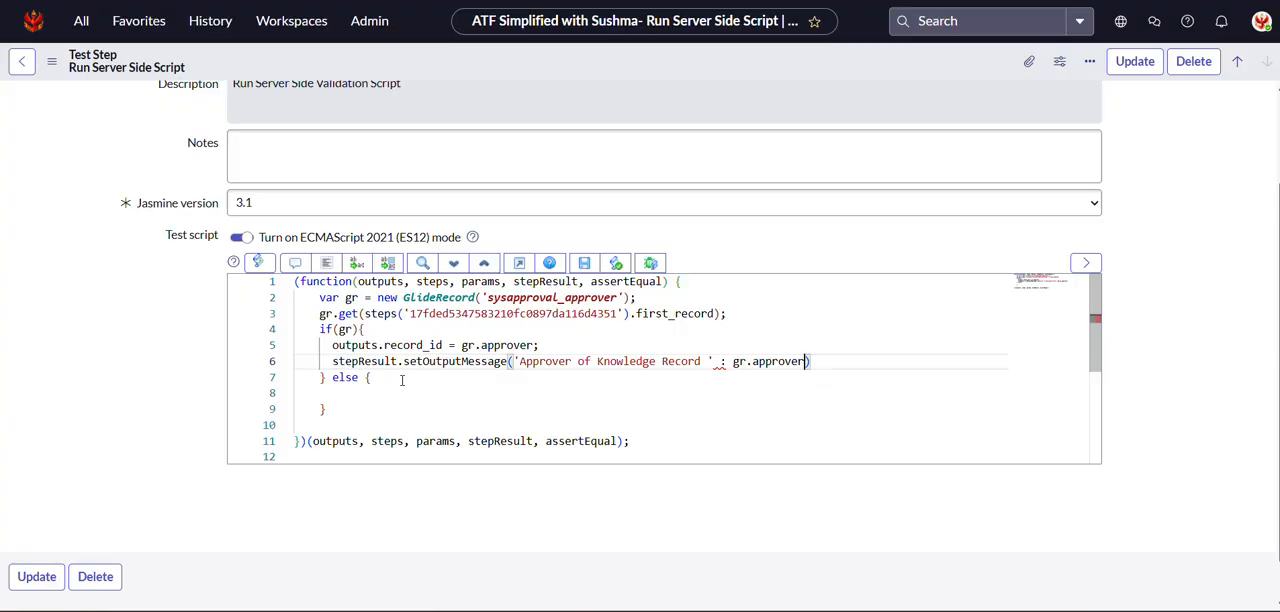
pyautogui.write('.')
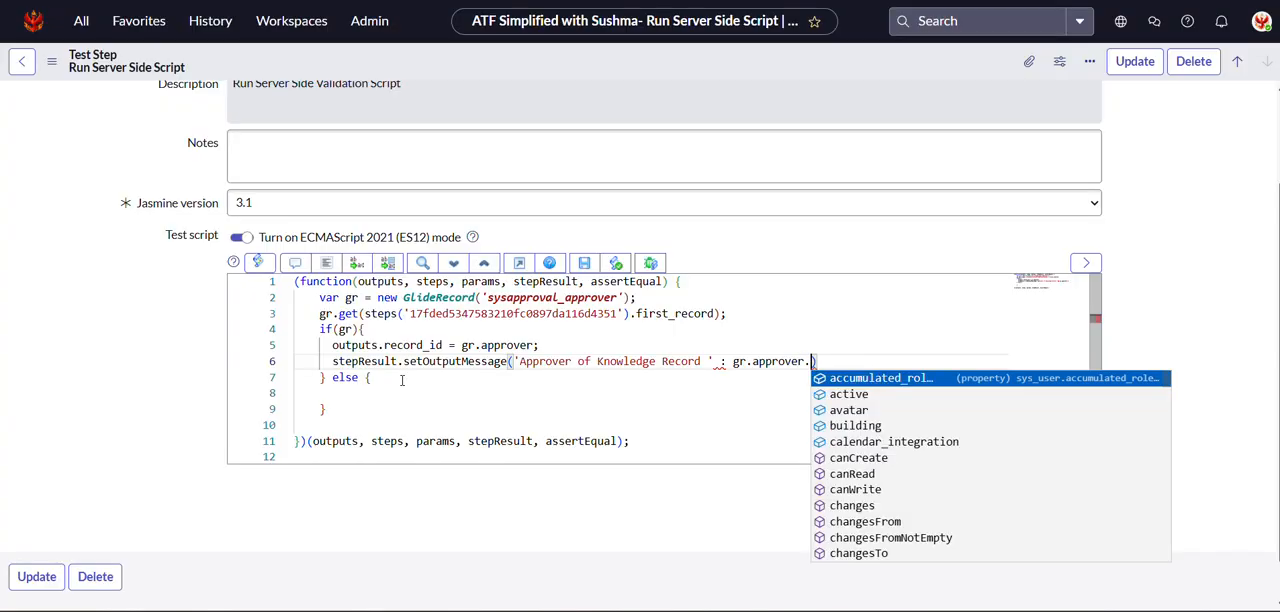
pyautogui.write('us')
pyautogui.press('Return')
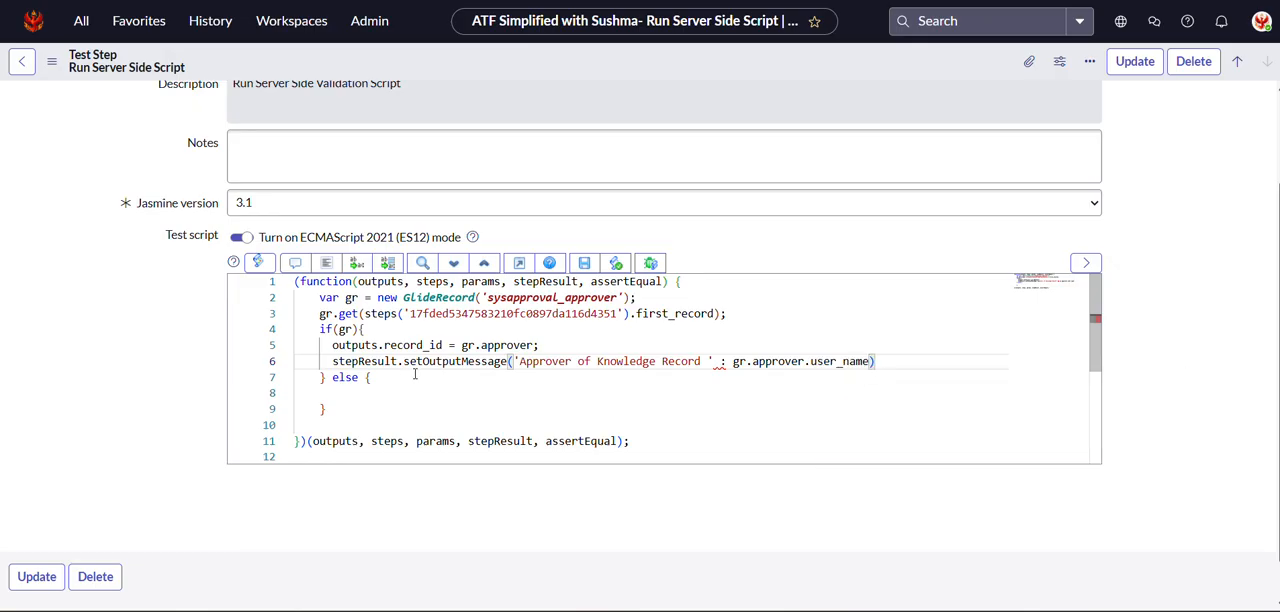
pyautogui.write(';')
pyautogui.press('Return')
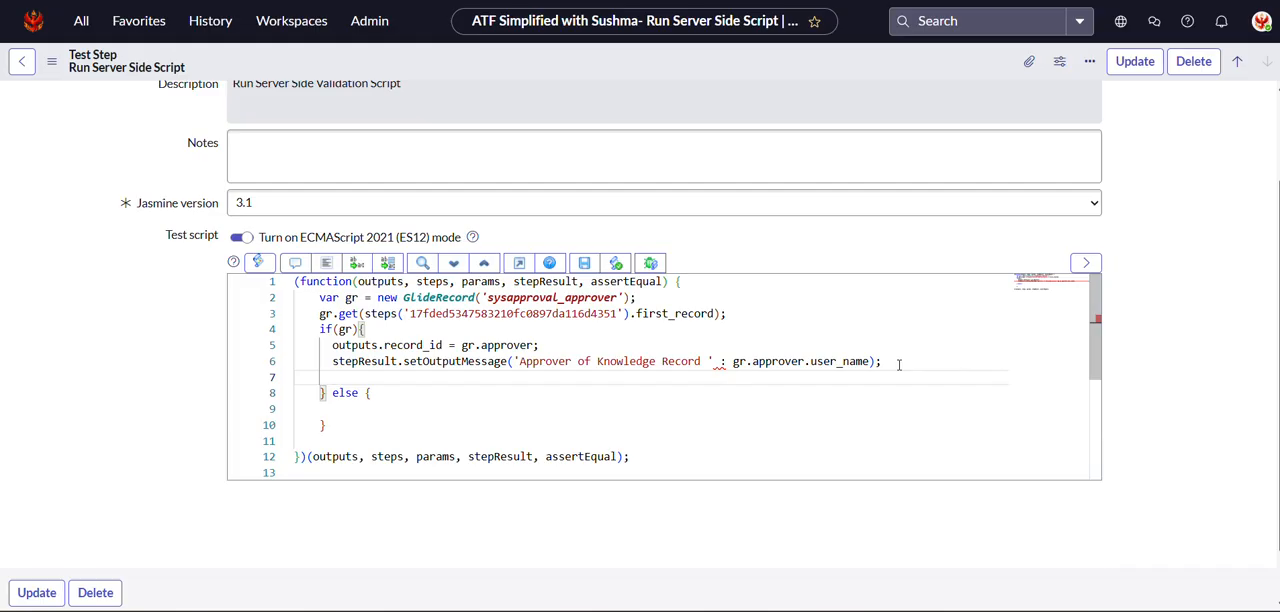
# Add a return true; statement as the last line of the if block.
pyautogui.write('ret')
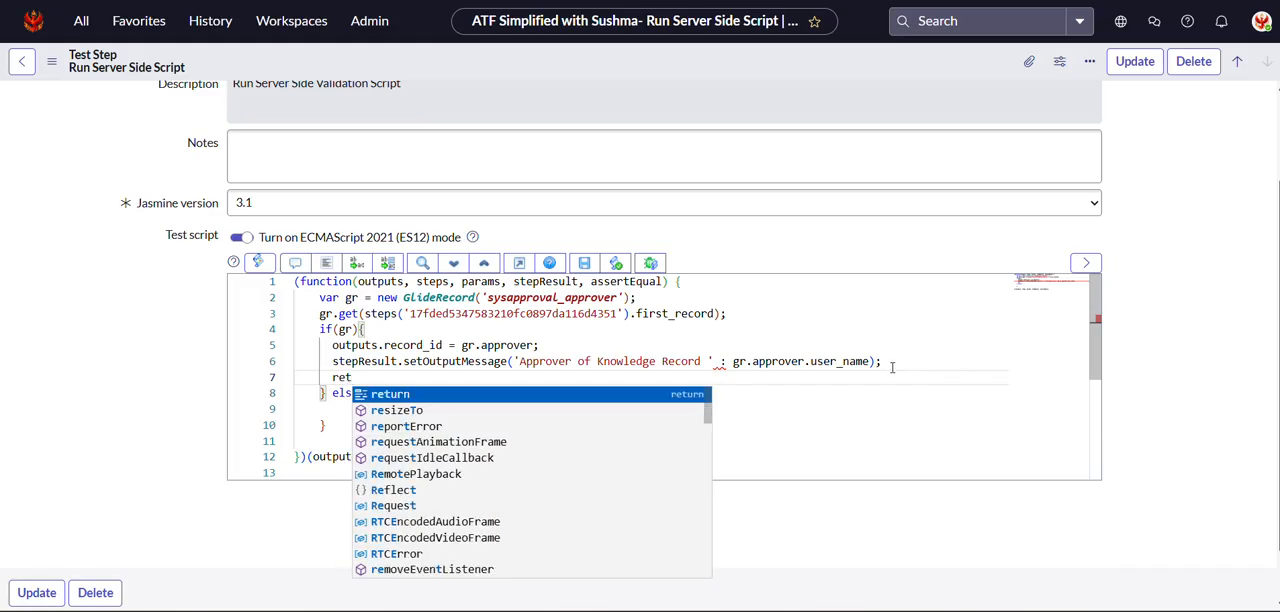
pyautogui.click(403, 392)
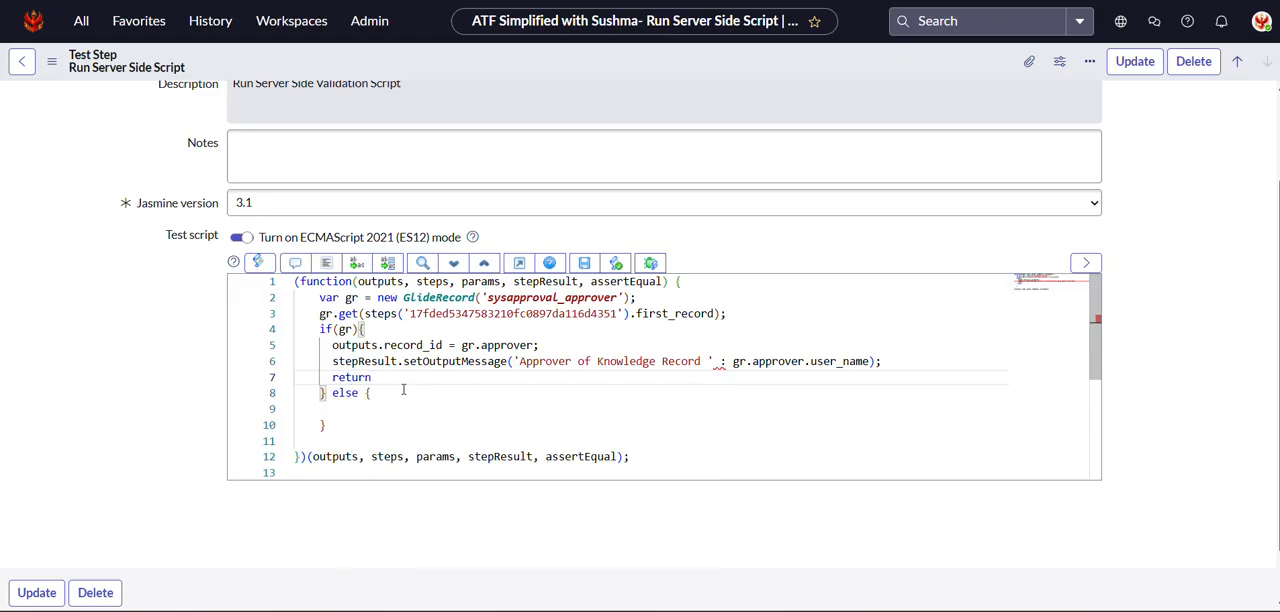
pyautogui.write('tru')
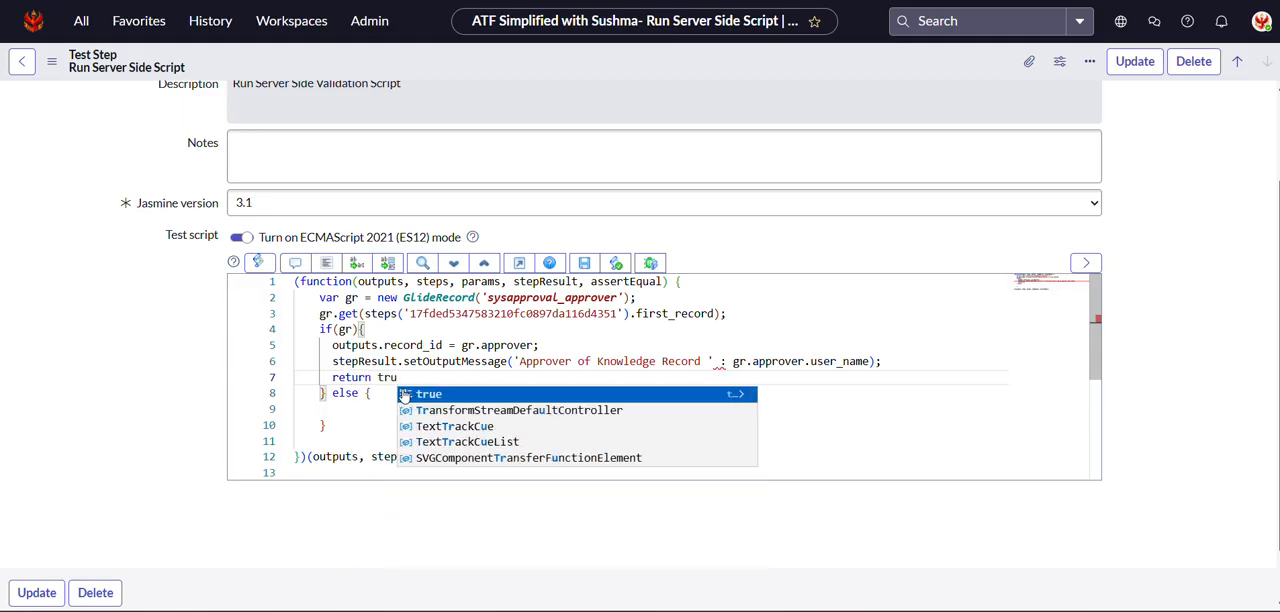
pyautogui.click(430, 394)
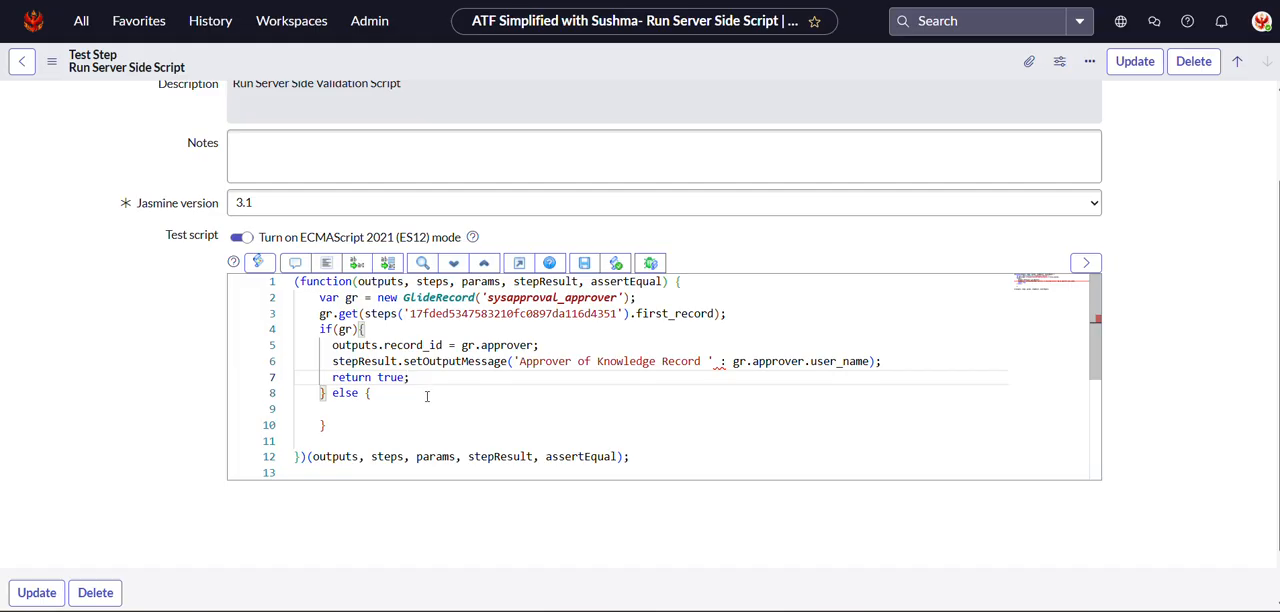
# Copy the setOutputMessage statement in the if block, move its colon inside the quoted text and join gr.approver.user_name with a + operator.
pyautogui.click(369, 412)
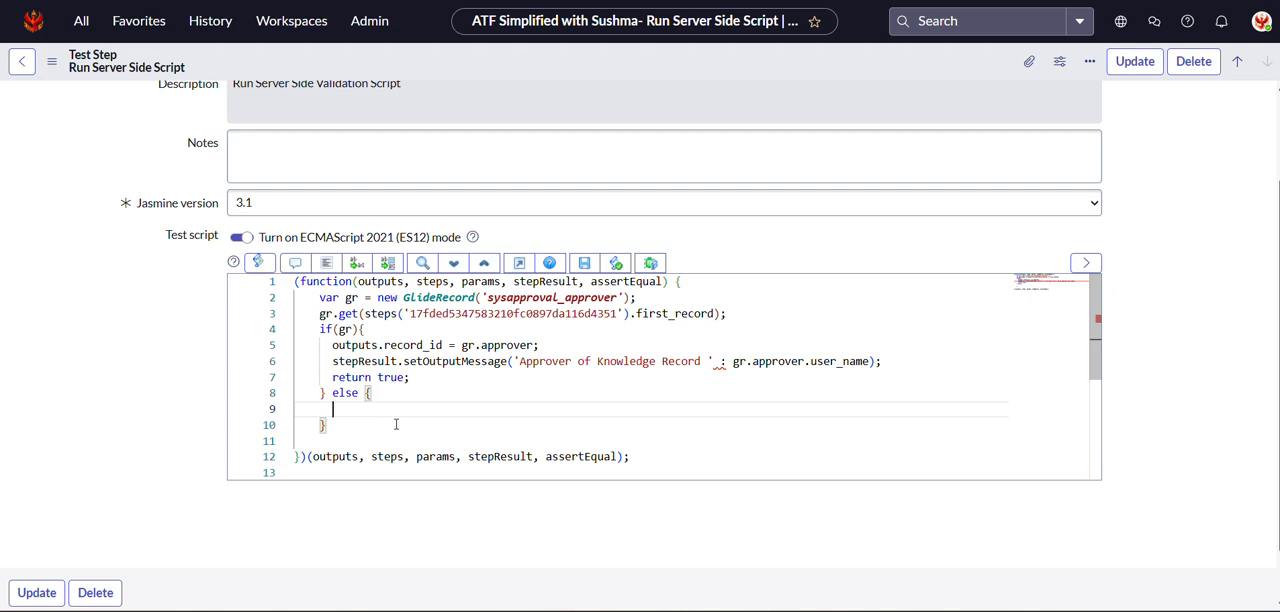
pyautogui.moveTo(328, 366); pyautogui.dragTo(899, 356)
pyautogui.hotkey('ctrl', 'c')
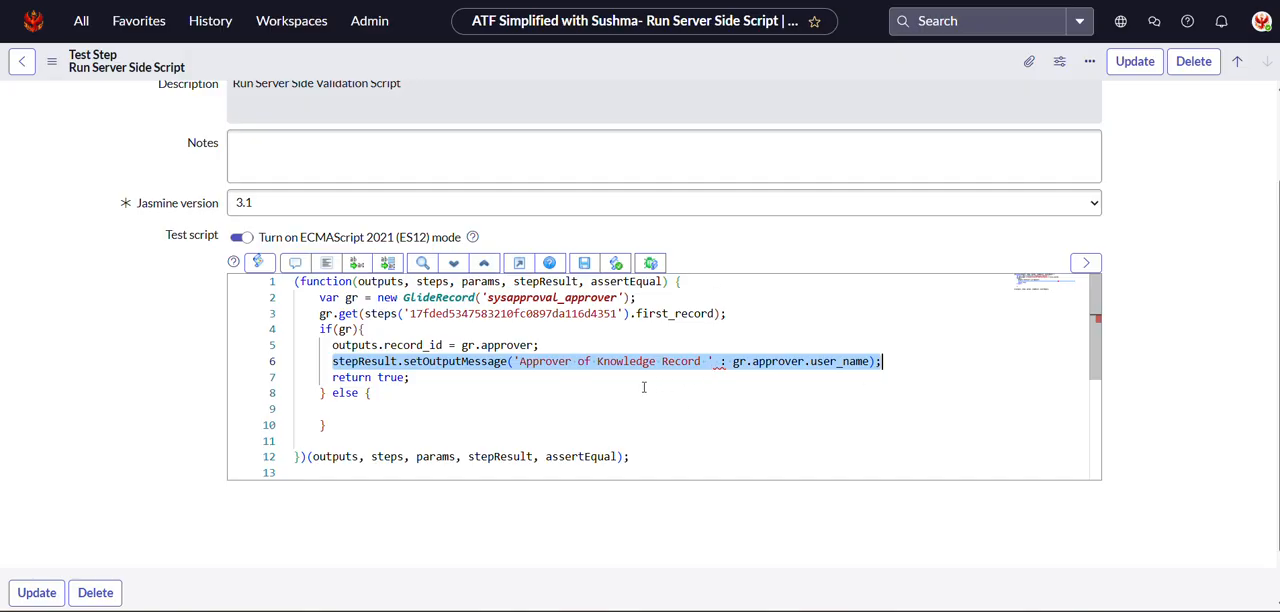
pyautogui.click(727, 362)
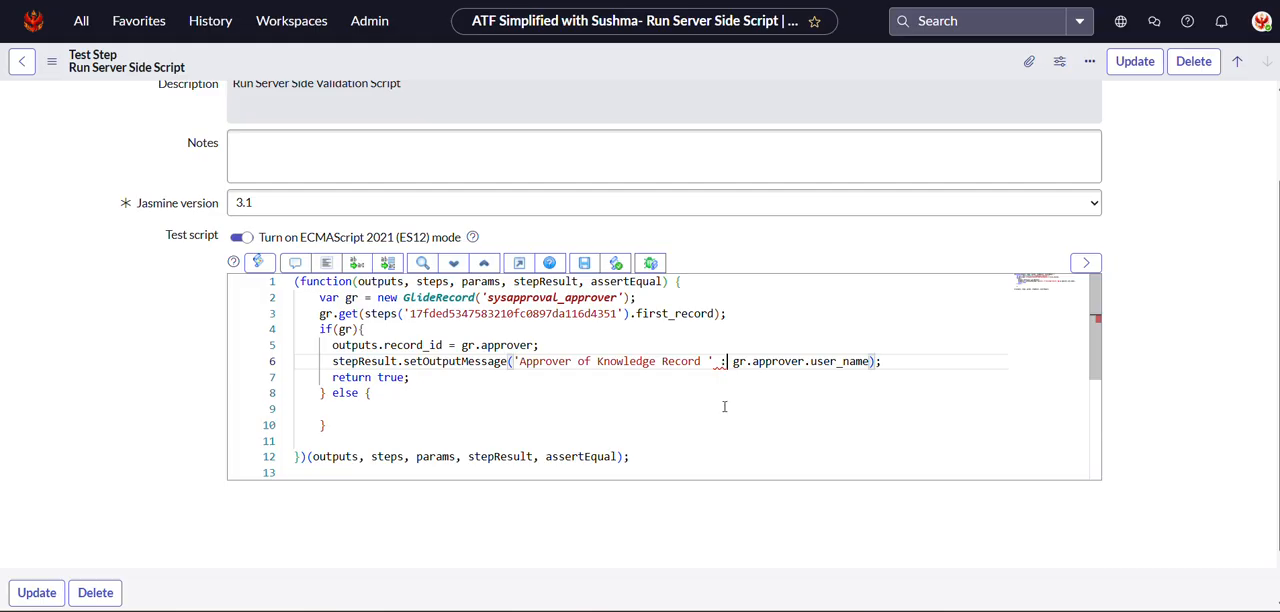
pyautogui.press('BackSpace')
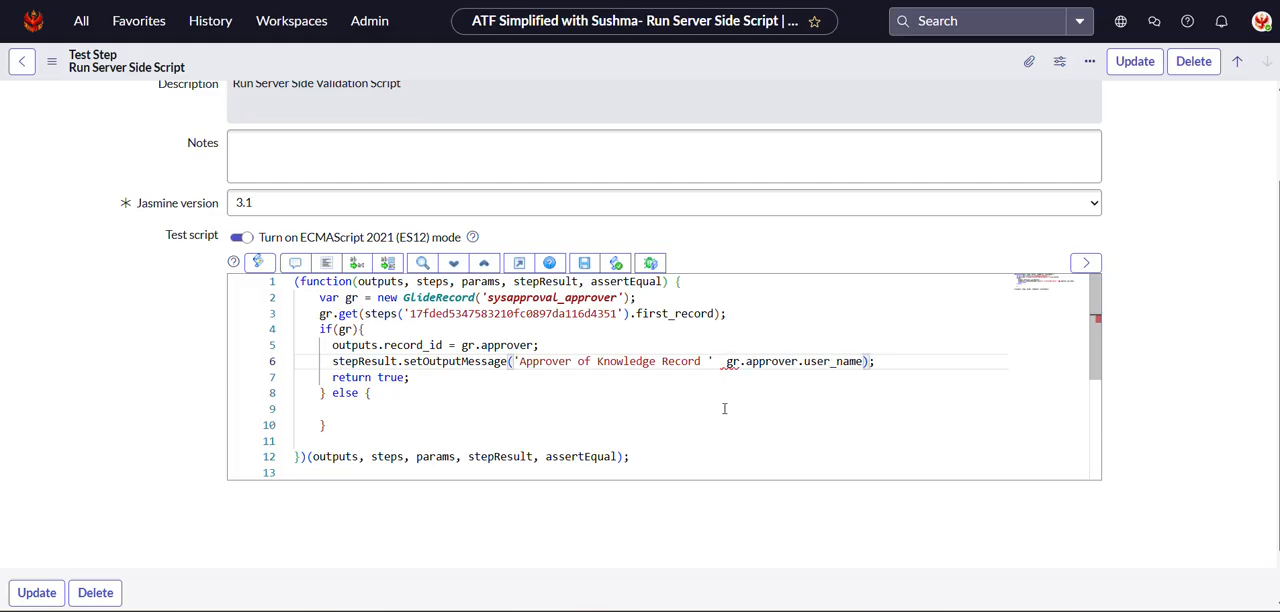
pyautogui.write(';')
pyautogui.press('BackSpace')
pyautogui.write(':')
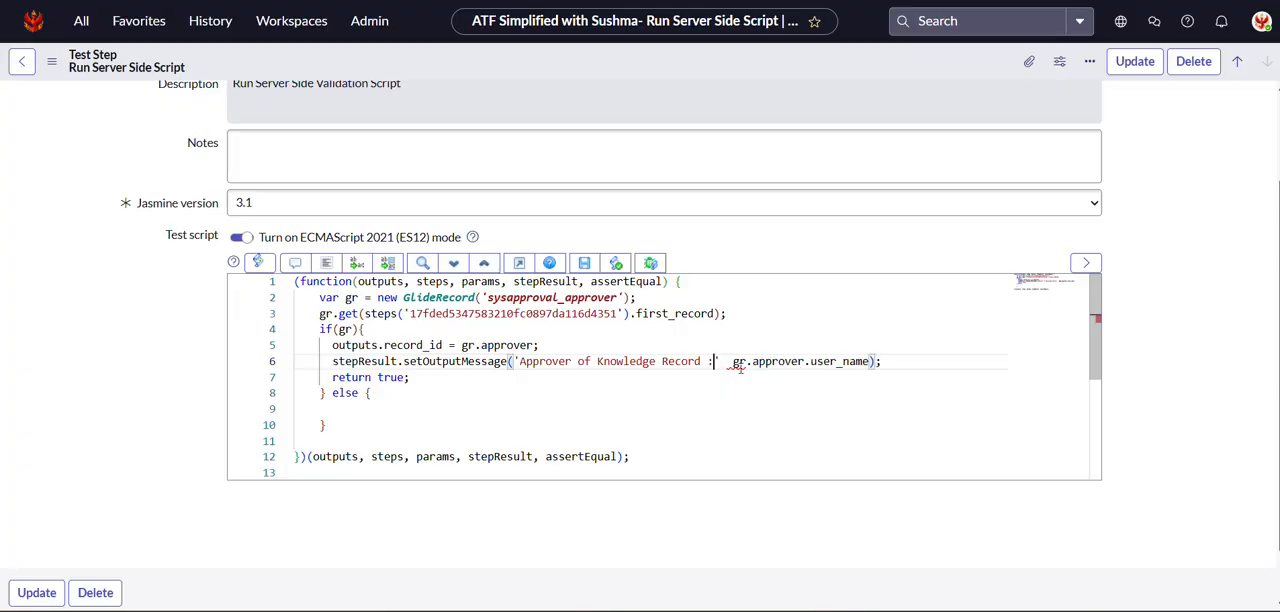
pyautogui.click(721, 361)
pyautogui.write('+')
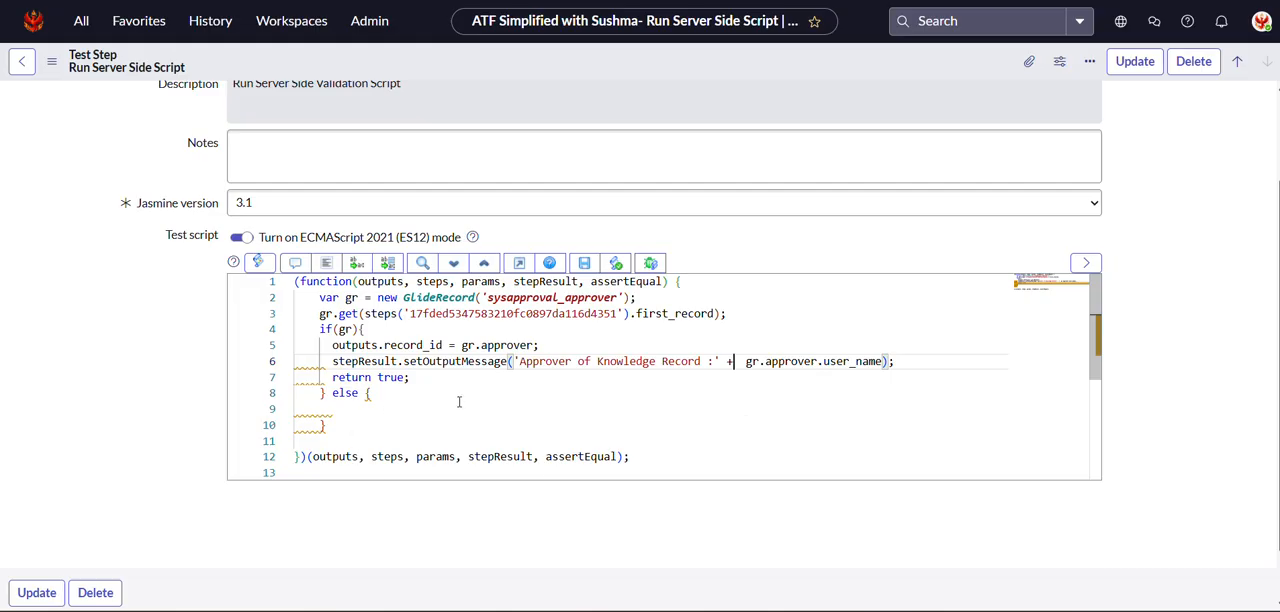
# Paste the copied setOutputMessage statement into the else block and replace its argument with 'No Approver found'.
pyautogui.click(398, 410)
pyautogui.hotkey('ctrl', 'v')
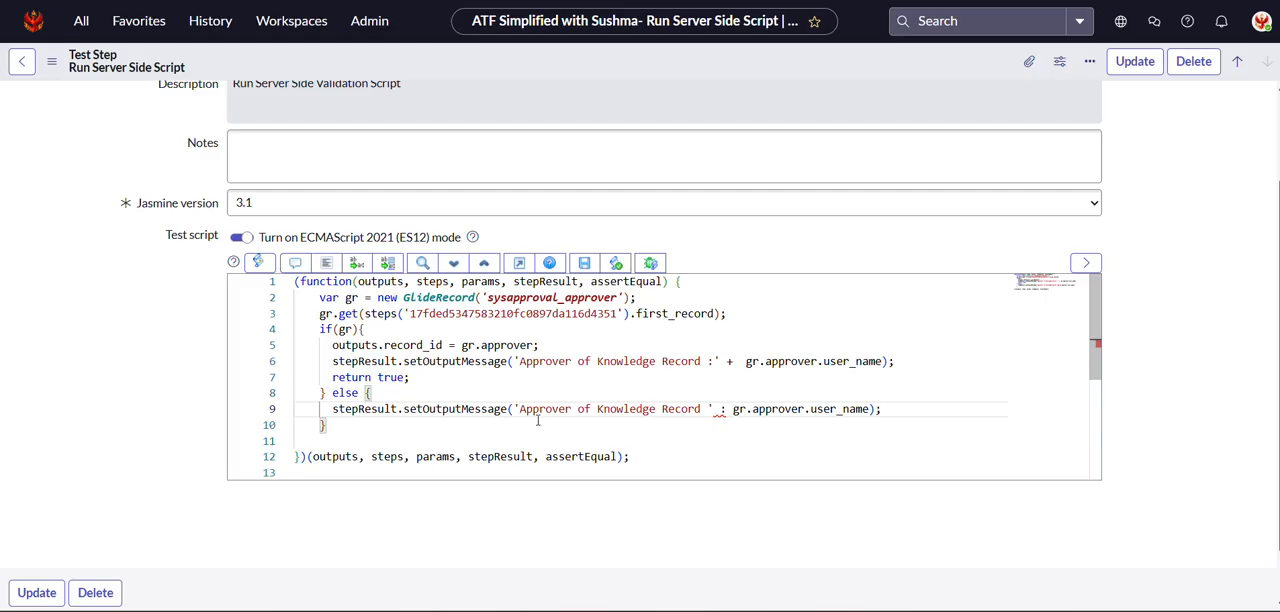
pyautogui.moveTo(518, 409); pyautogui.dragTo(870, 409)
pyautogui.click(527, 409)
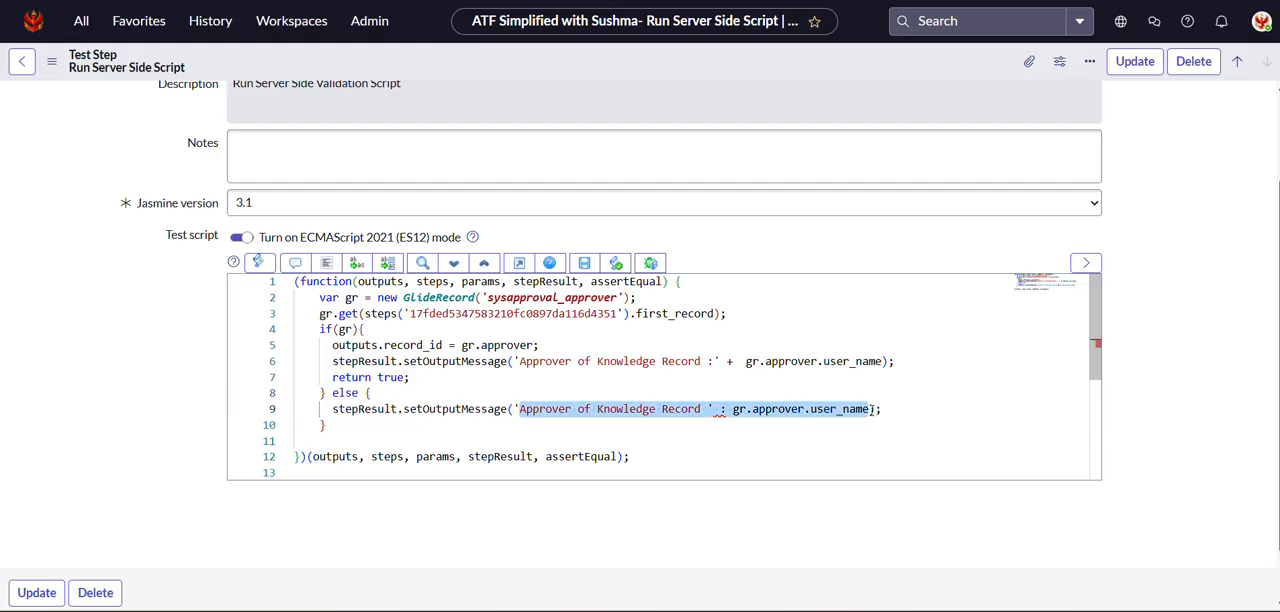
pyautogui.write('No Approver')
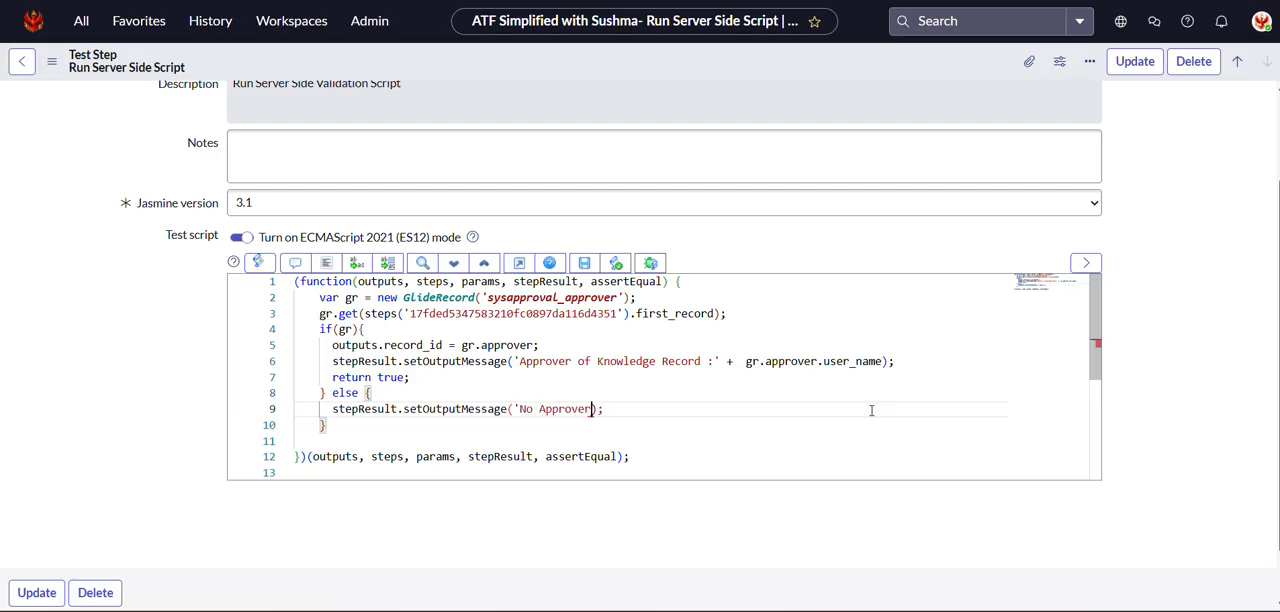
pyautogui.write(' founs')
pyautogui.press('BackSpace')
pyautogui.write("d'")
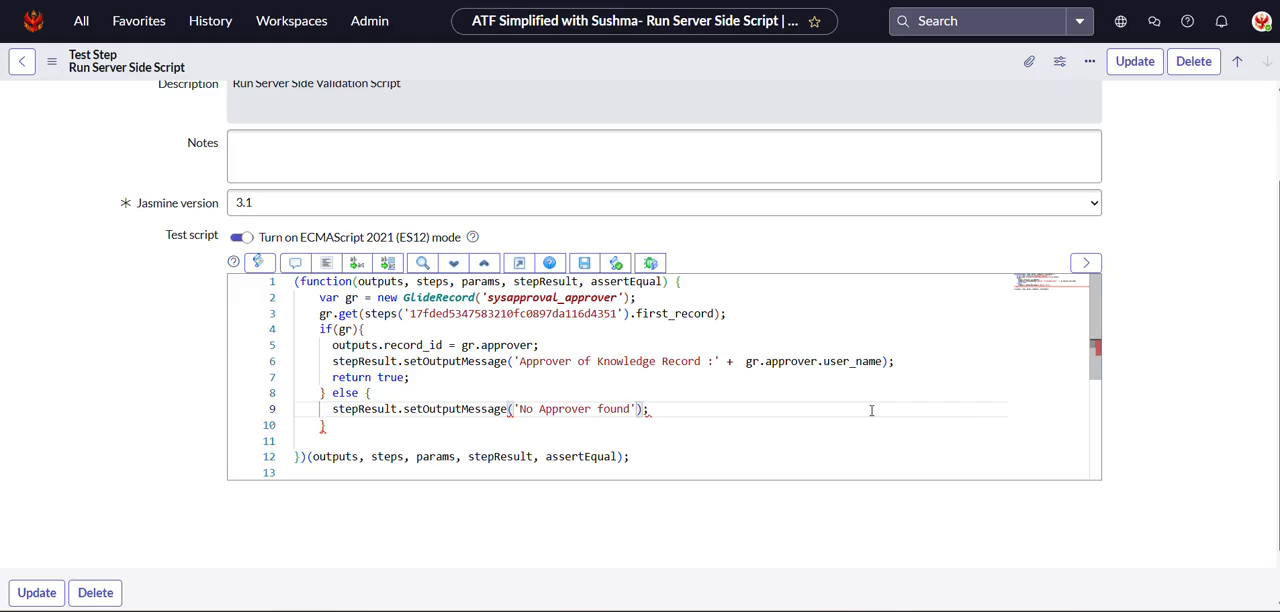
# Add a return false; statement as the last line of the else block.
pyautogui.click(717, 401)
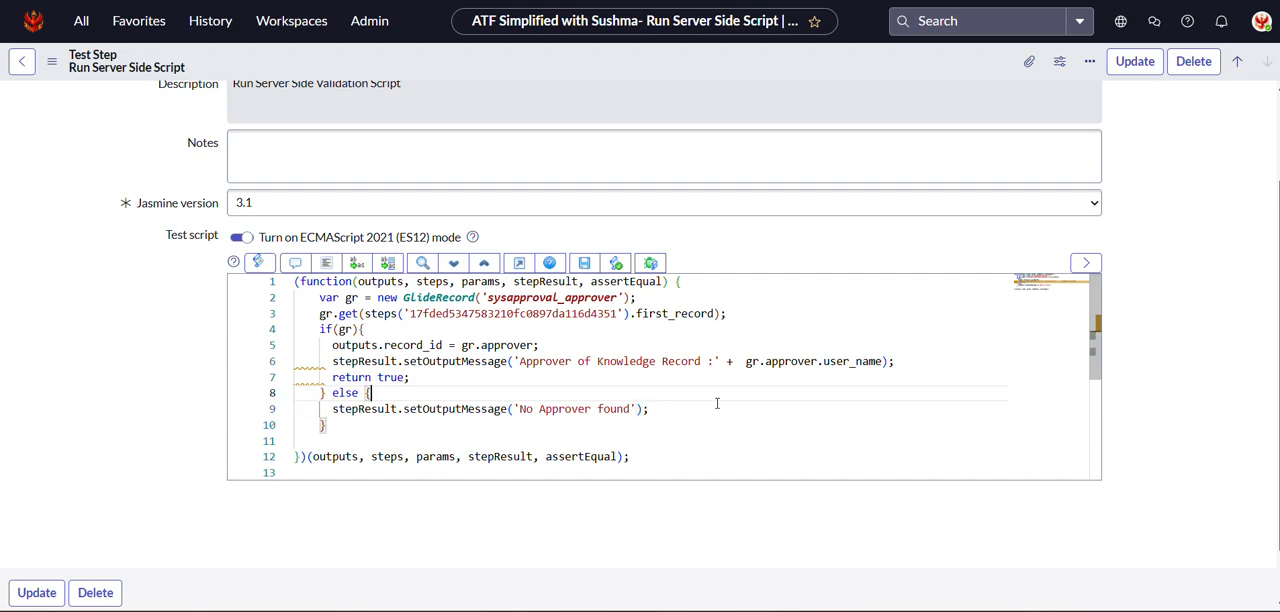
pyautogui.click(683, 411)
pyautogui.press('Return')
pyautogui.write('r')
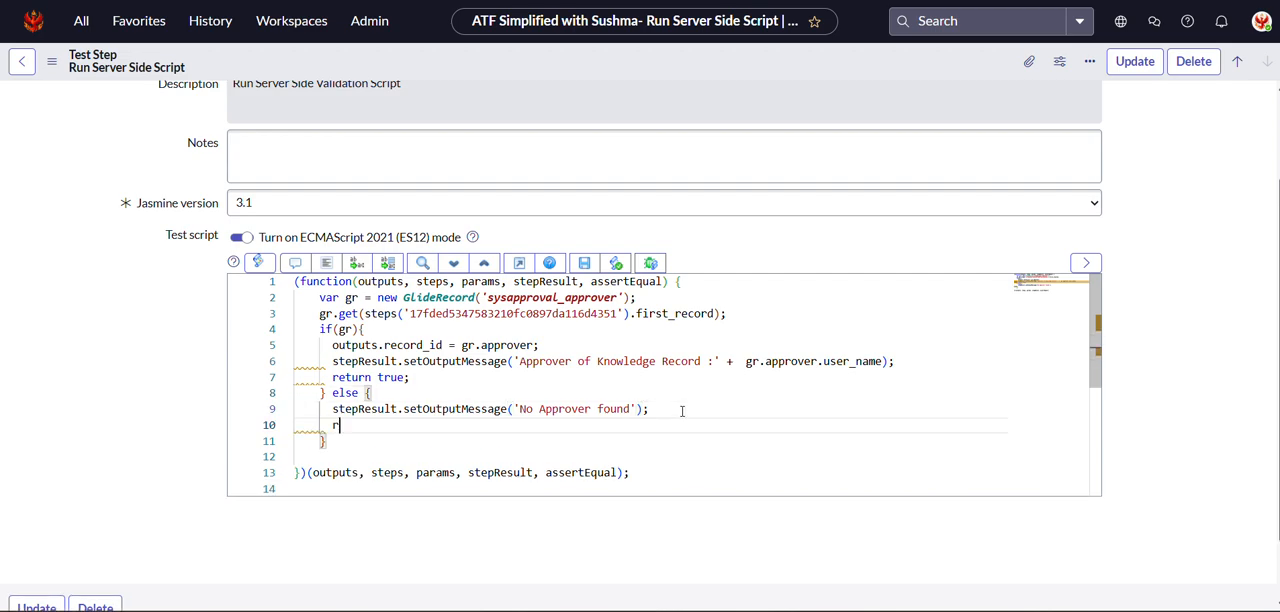
pyautogui.write('etun')
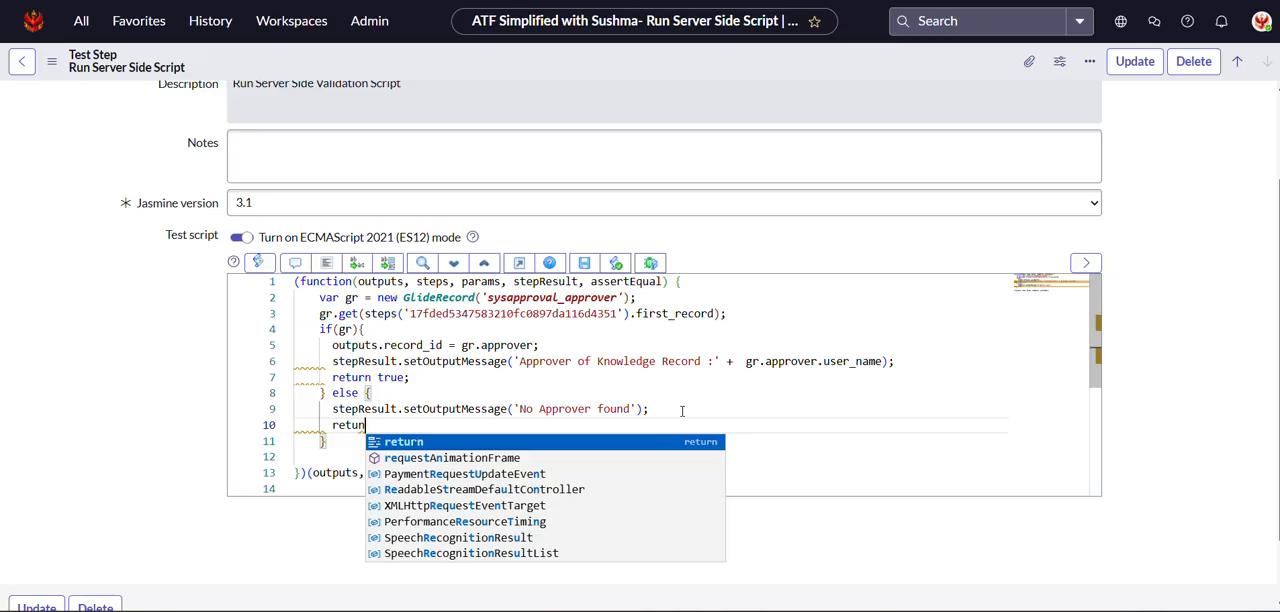
pyautogui.press('Return')
pyautogui.write('f')
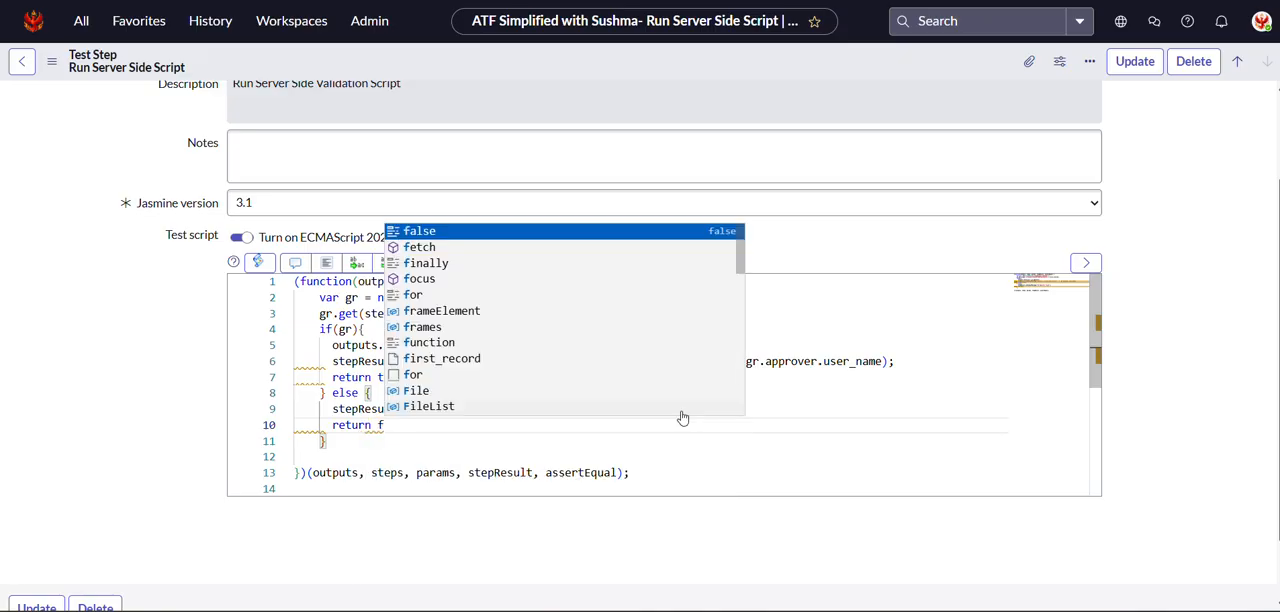
pyautogui.press('Return')
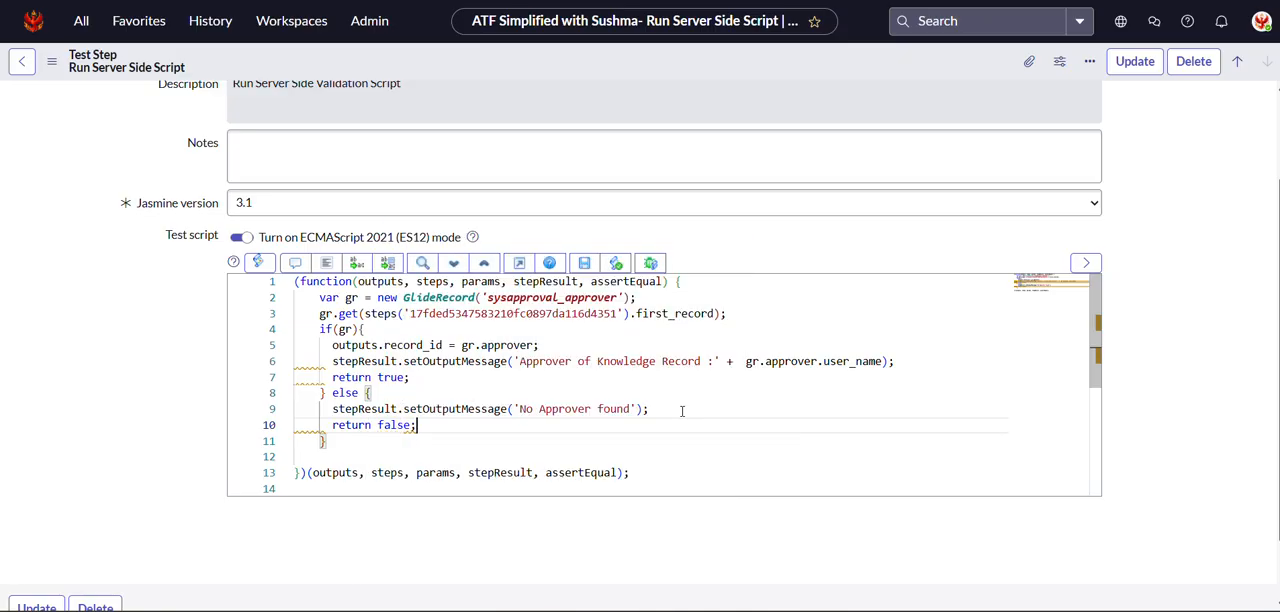
# Auto-format the entire test script.
pyautogui.hotkey('ctrl', 'a')
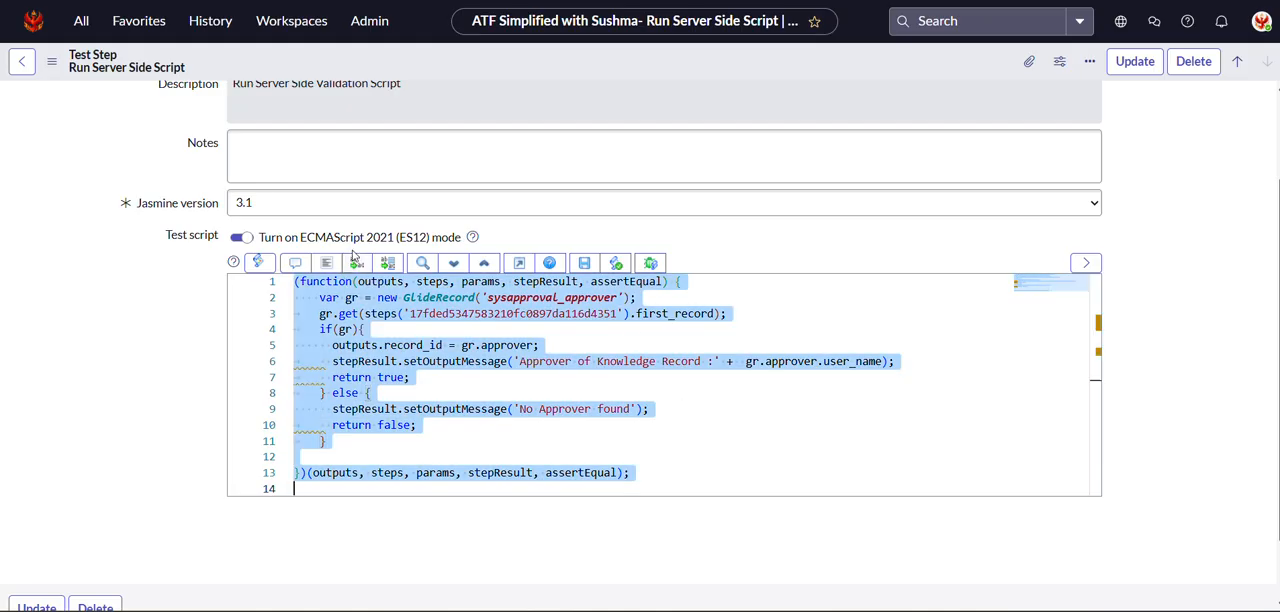
pyautogui.click(326, 262)
pyautogui.click(621, 395)
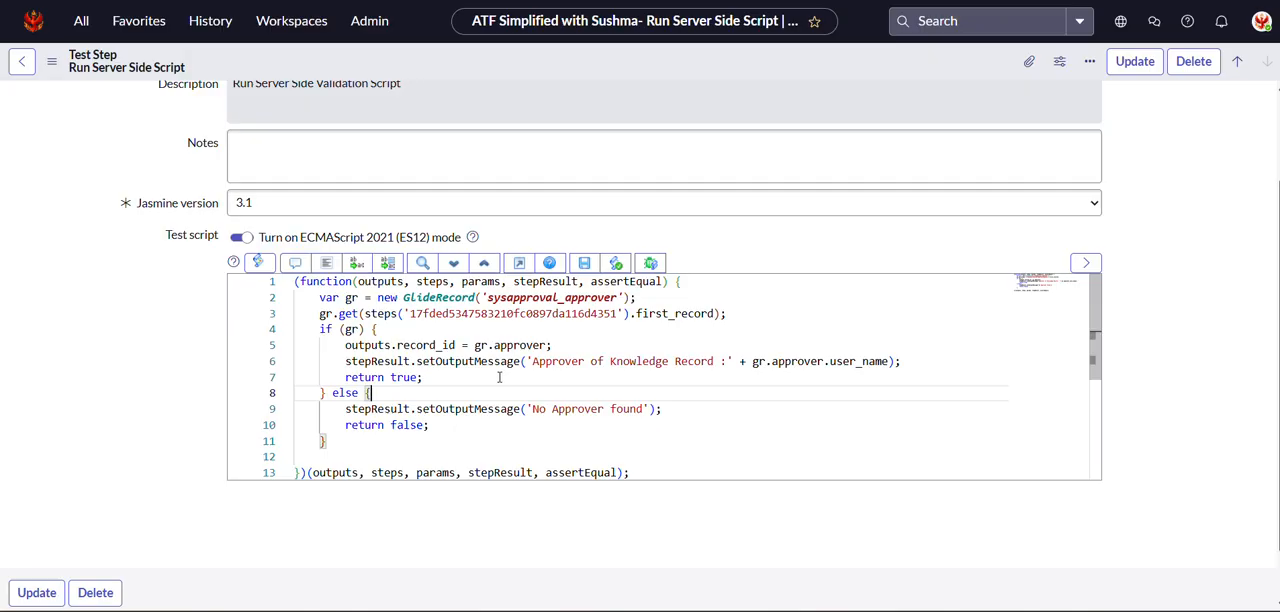
pyautogui.click(484, 425)
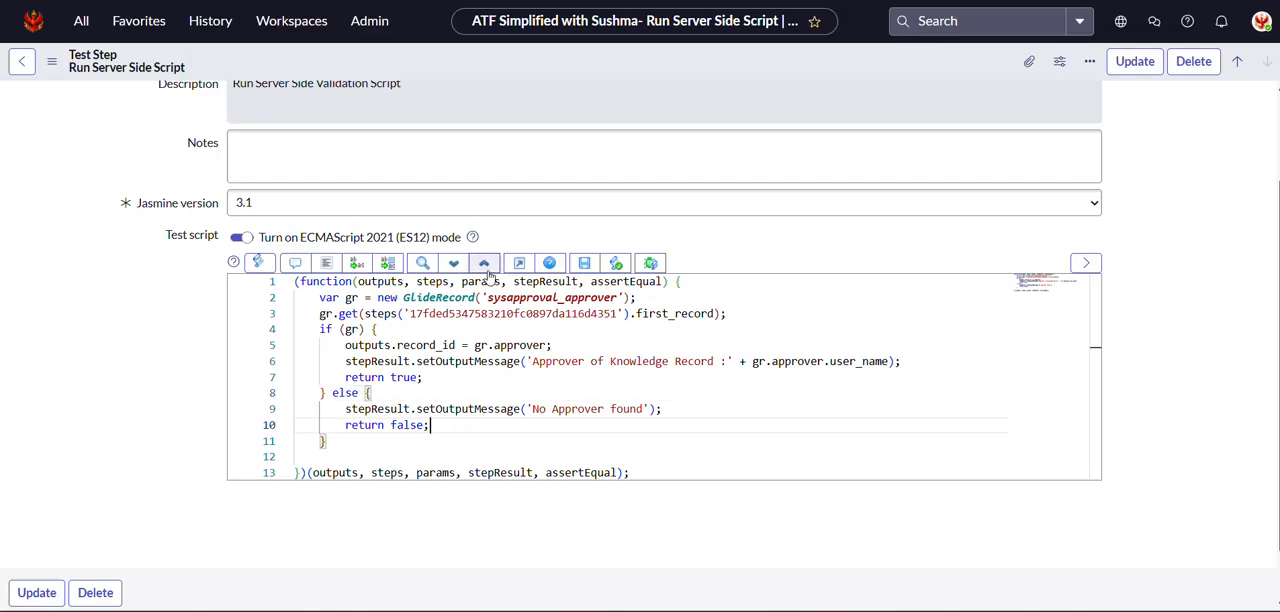
# Save the Run Server Side Script test step and open its parent test record, Knowledge: Publish Workflow.
pyautogui.scroll(-1, 755, 297)
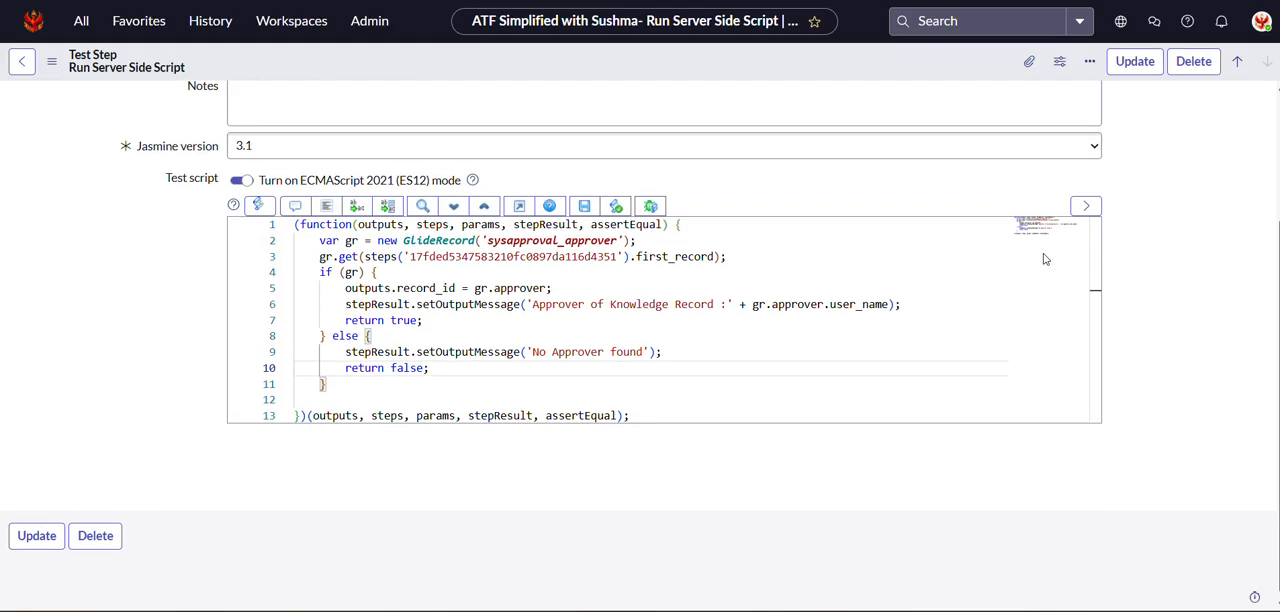
pyautogui.scroll(2, 1033, 230)
pyautogui.rightClick(484, 58)
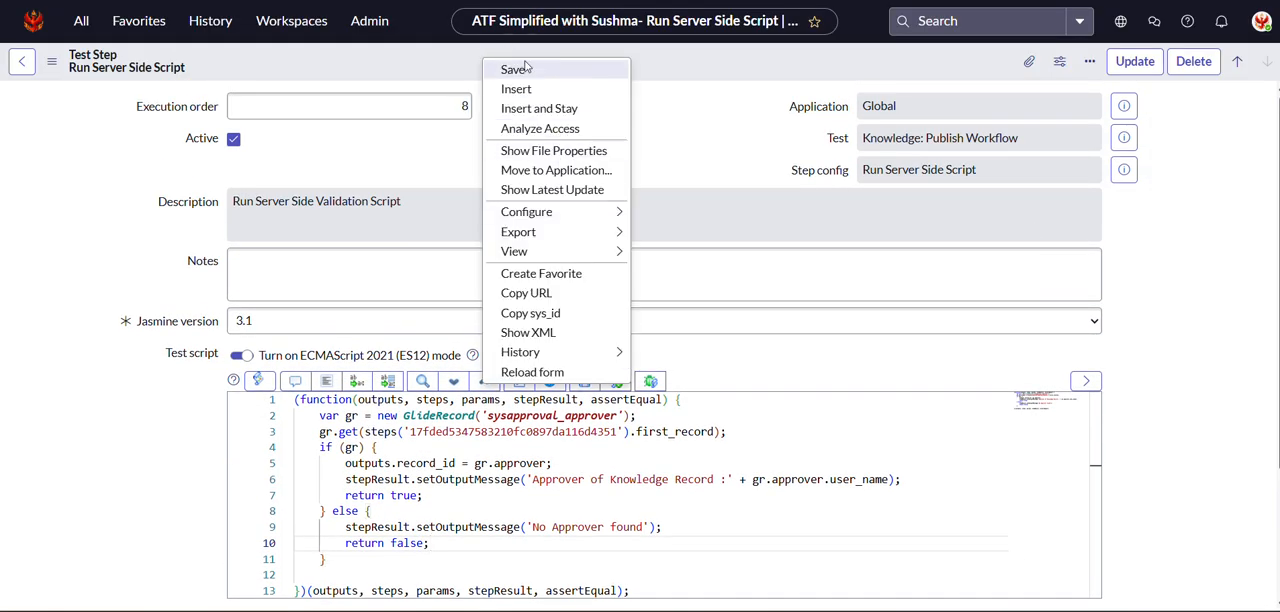
pyautogui.click(525, 68)
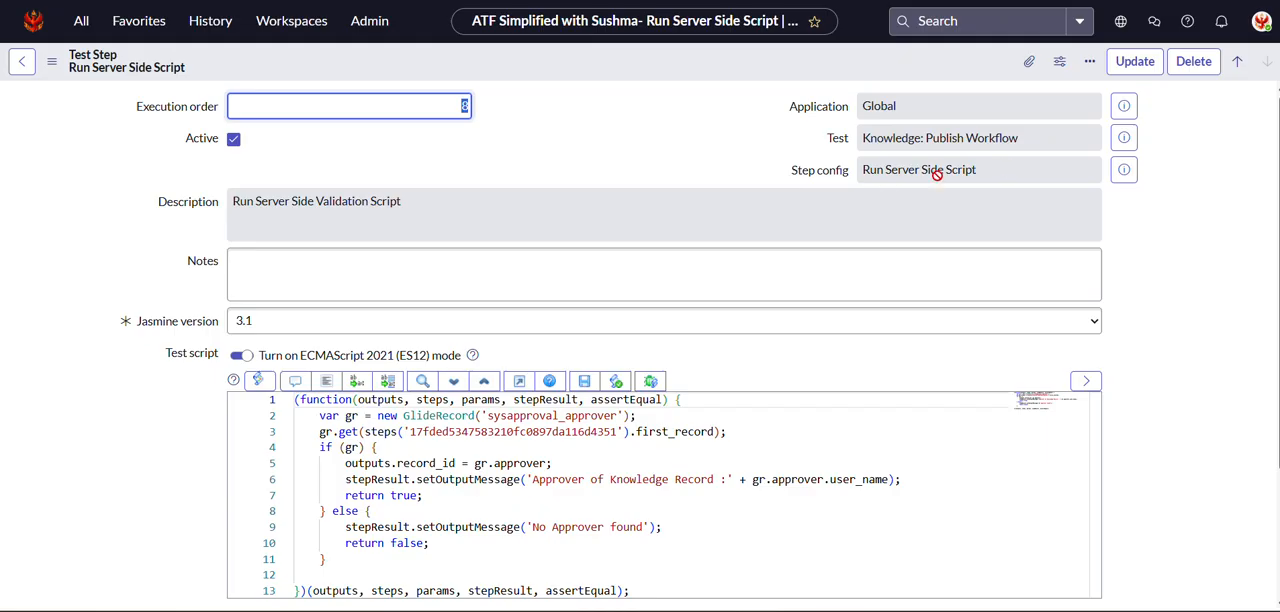
pyautogui.click(1124, 137)
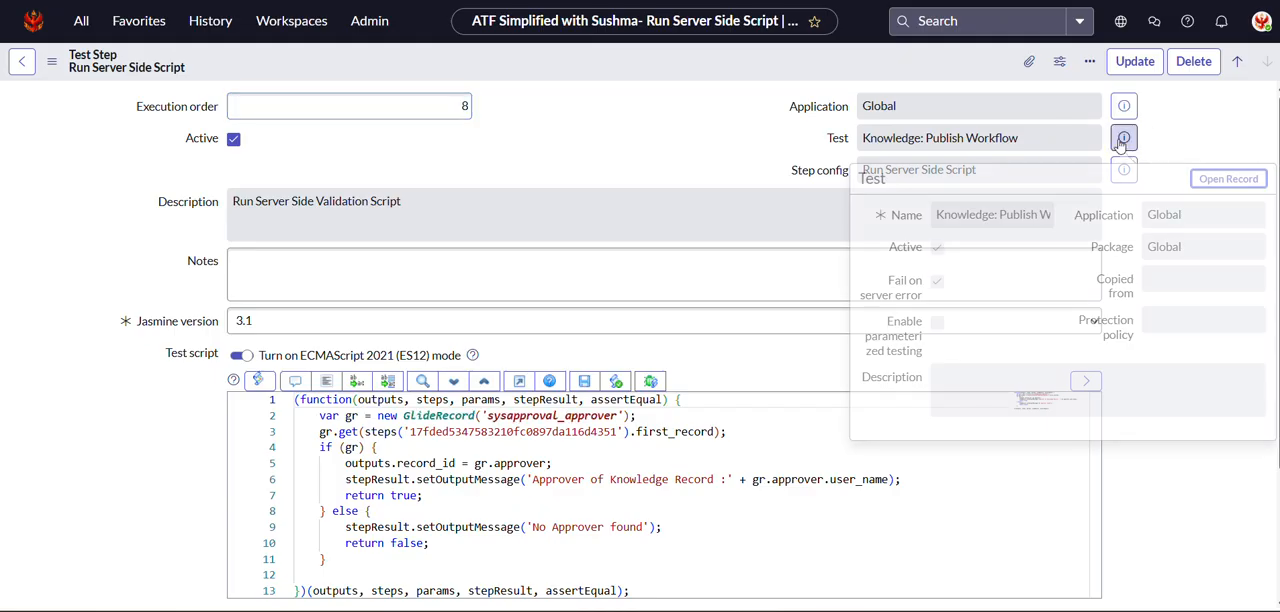
pyautogui.click(1220, 187)
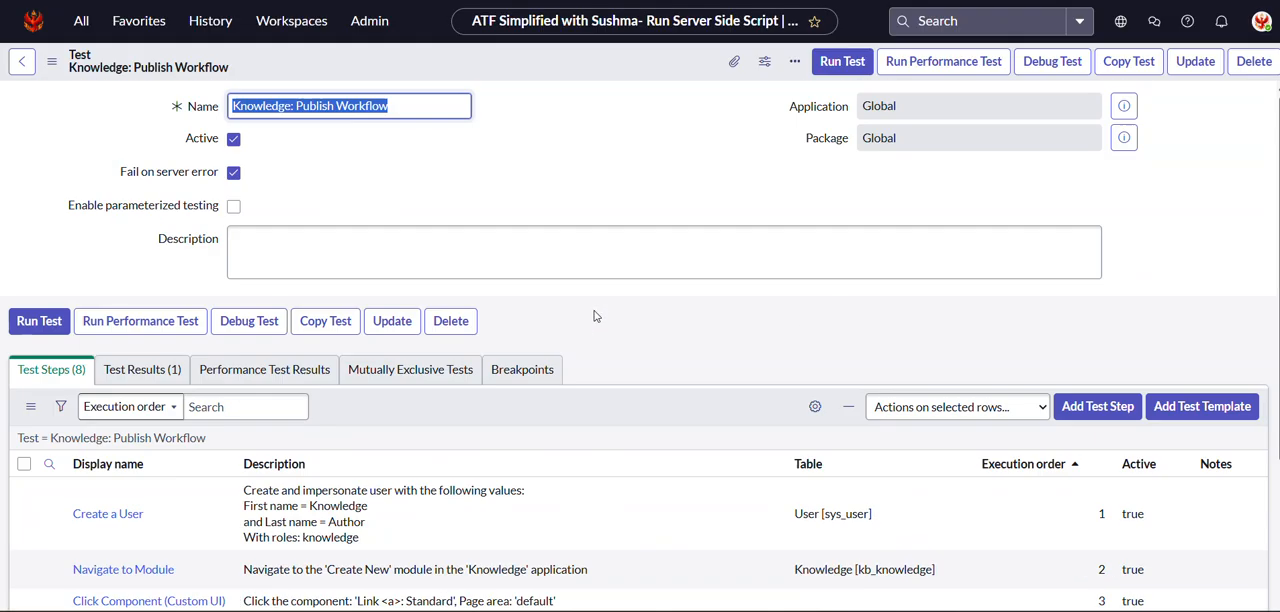
# Start a new Impersonate test step from the Server category, inserted after Step 8 - Run Server Side Script.
pyautogui.scroll(-4, 594, 316)
pyautogui.scroll(4, 1172, 349)
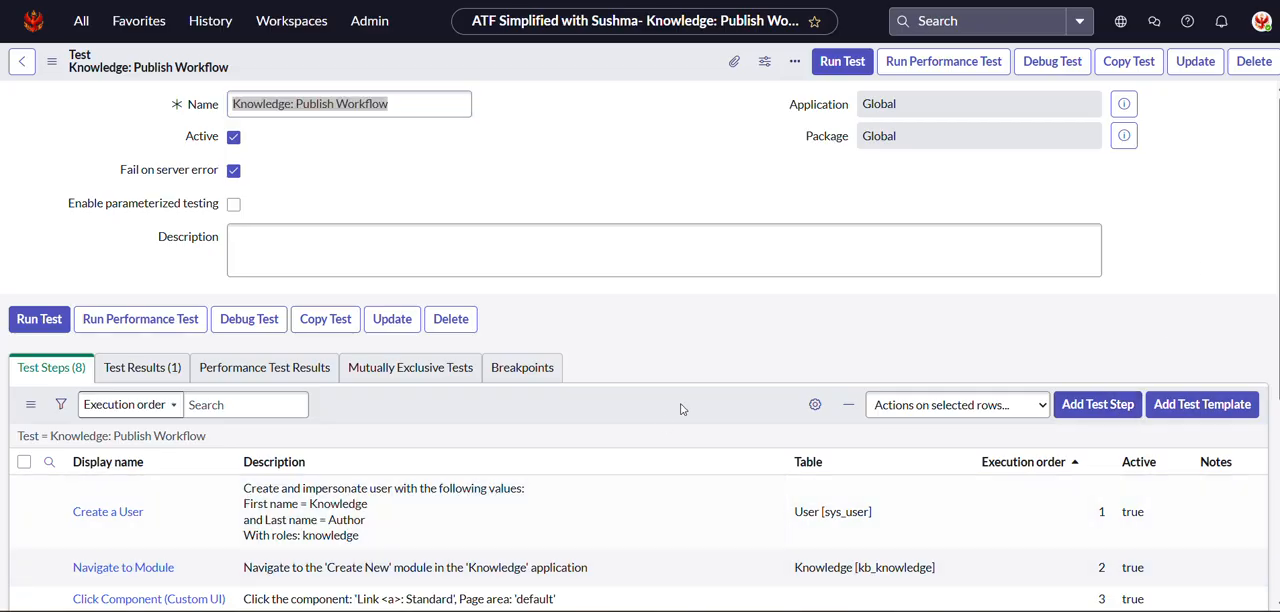
pyautogui.scroll(-3, 690, 405)
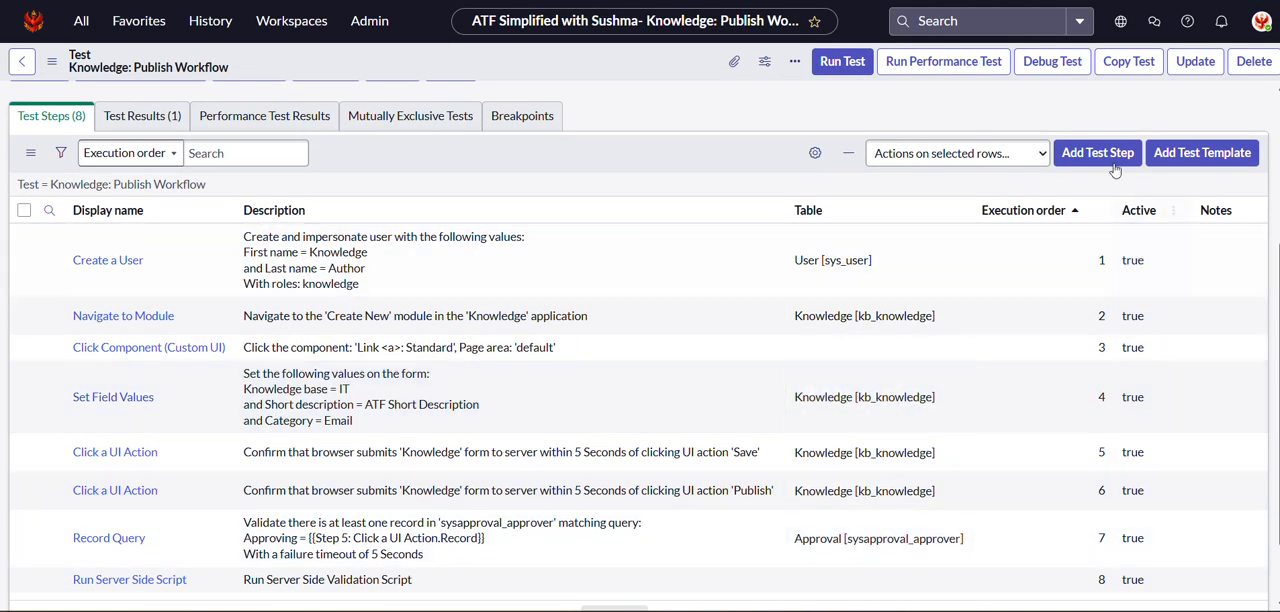
pyautogui.click(1110, 161)
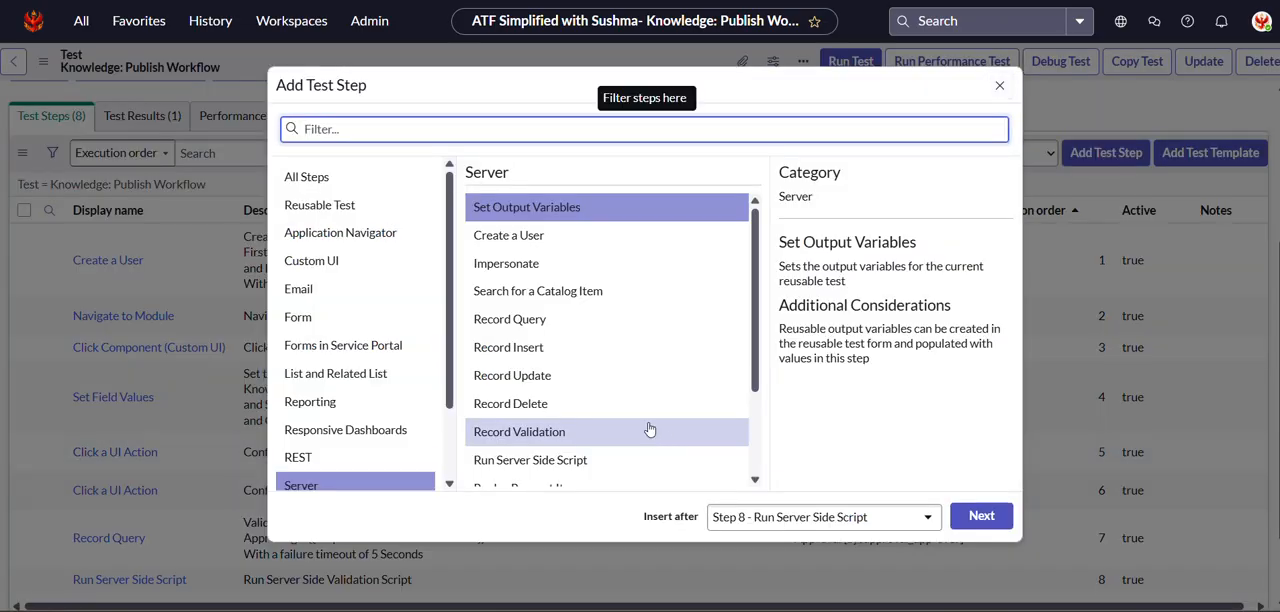
pyautogui.click(621, 262)
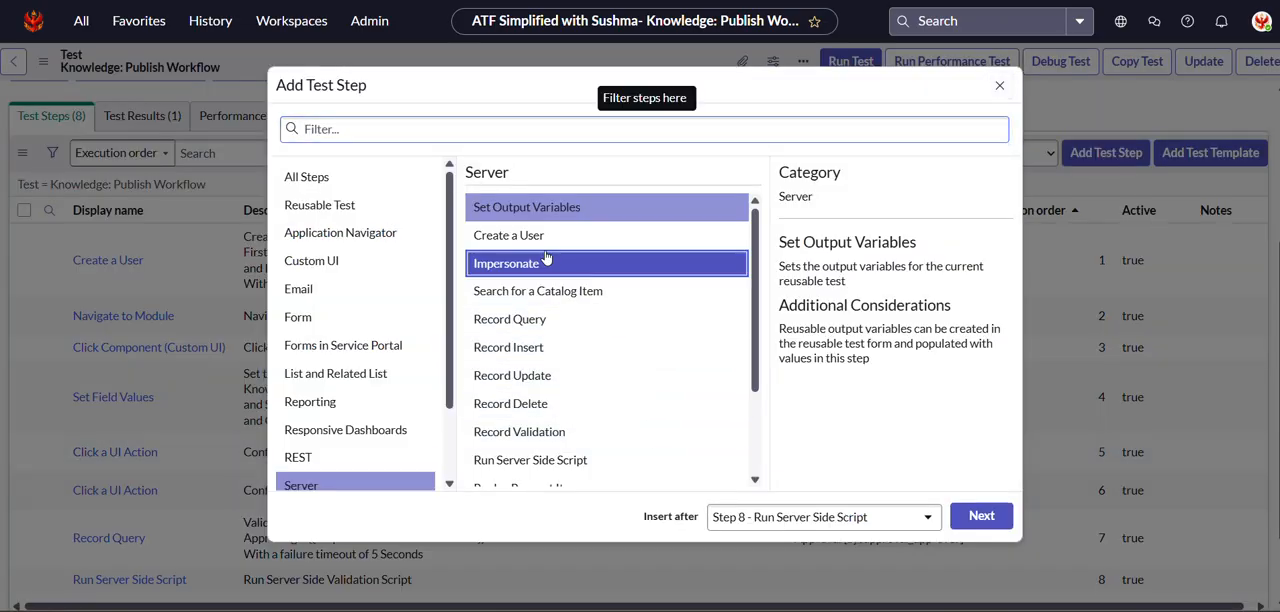
pyautogui.click(1002, 527)
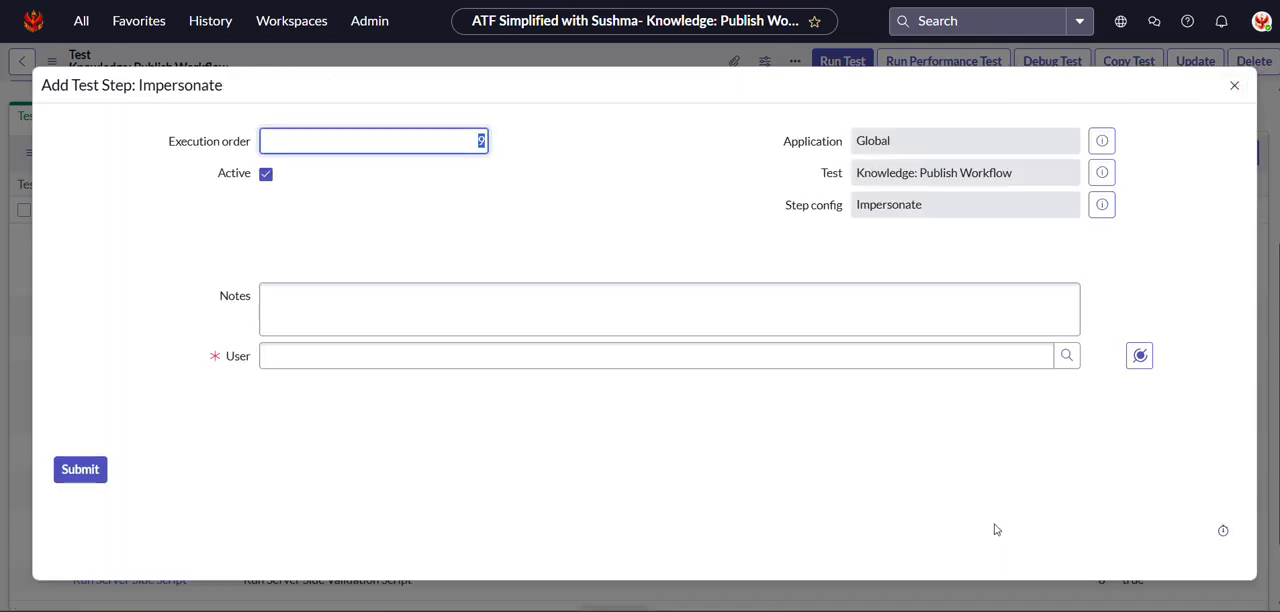
# Map the Impersonate step's User to the Record output of Step 8: Run Server Side Script and submit the step.
pyautogui.click(1139, 355)
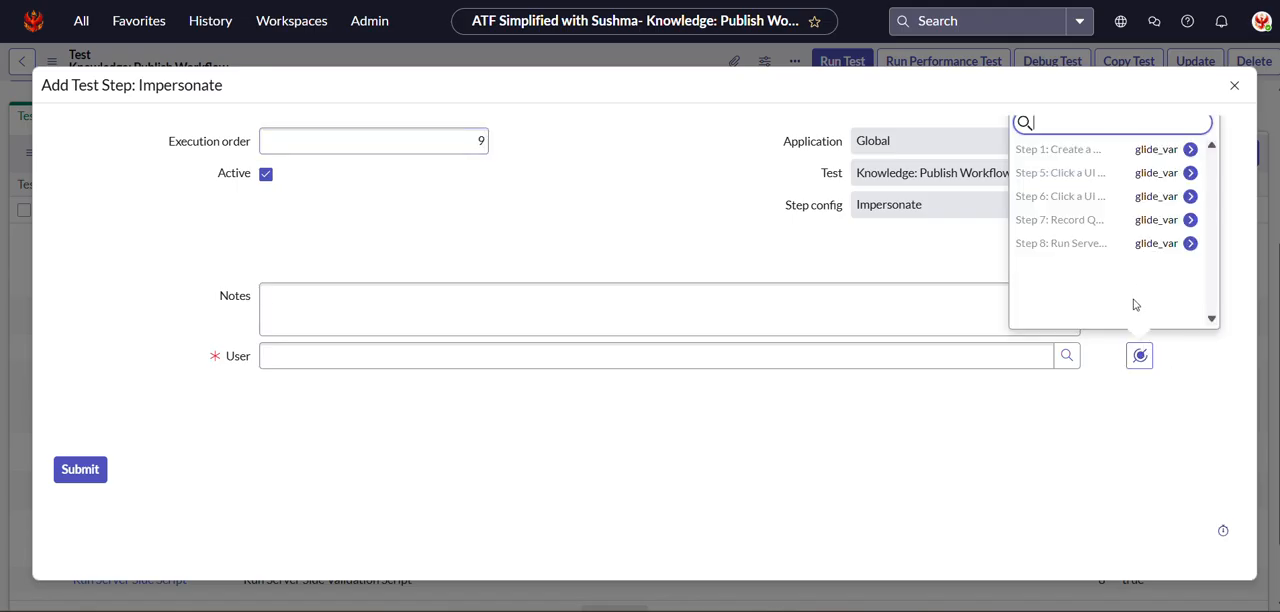
pyautogui.click(1095, 244)
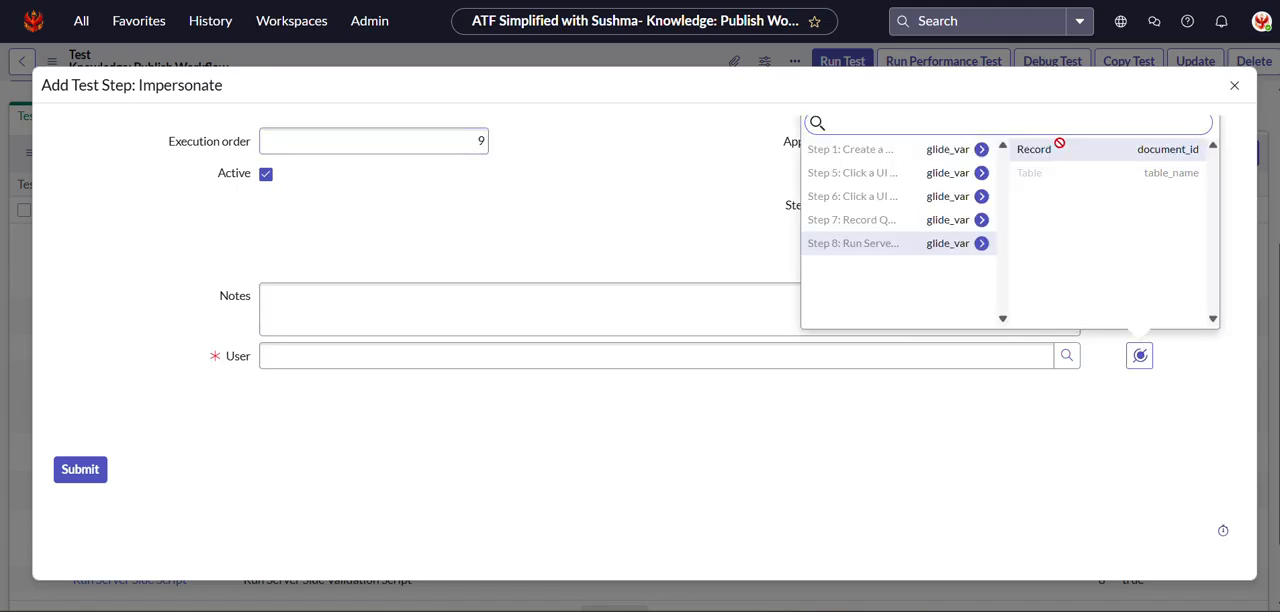
pyautogui.click(1058, 150)
pyautogui.click(95, 469)
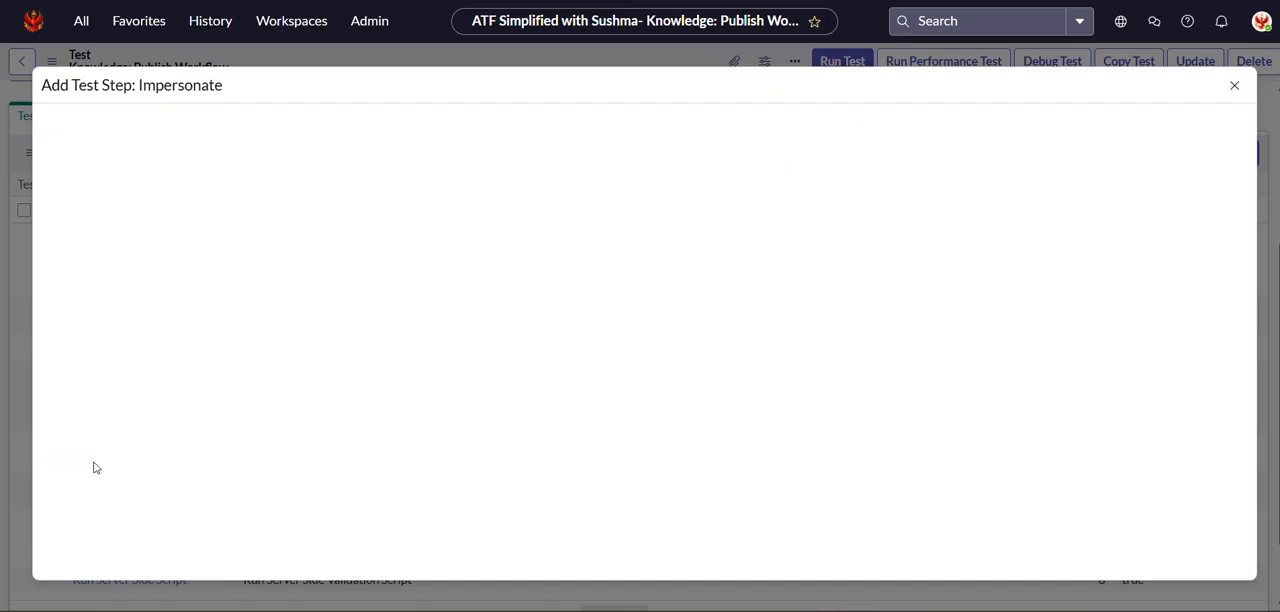
# Start a new Open an Existing Record test step from the Form category, inserted after Step 9 - Impersonate.
pyautogui.scroll(-2, 547, 401)
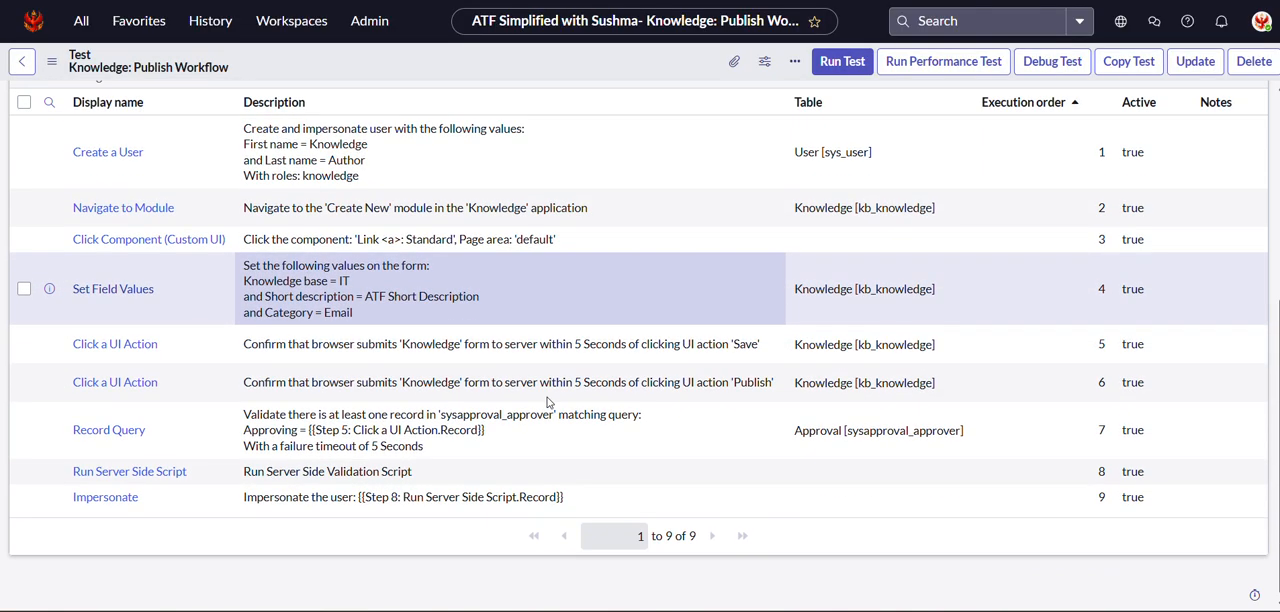
pyautogui.scroll(3, 547, 401)
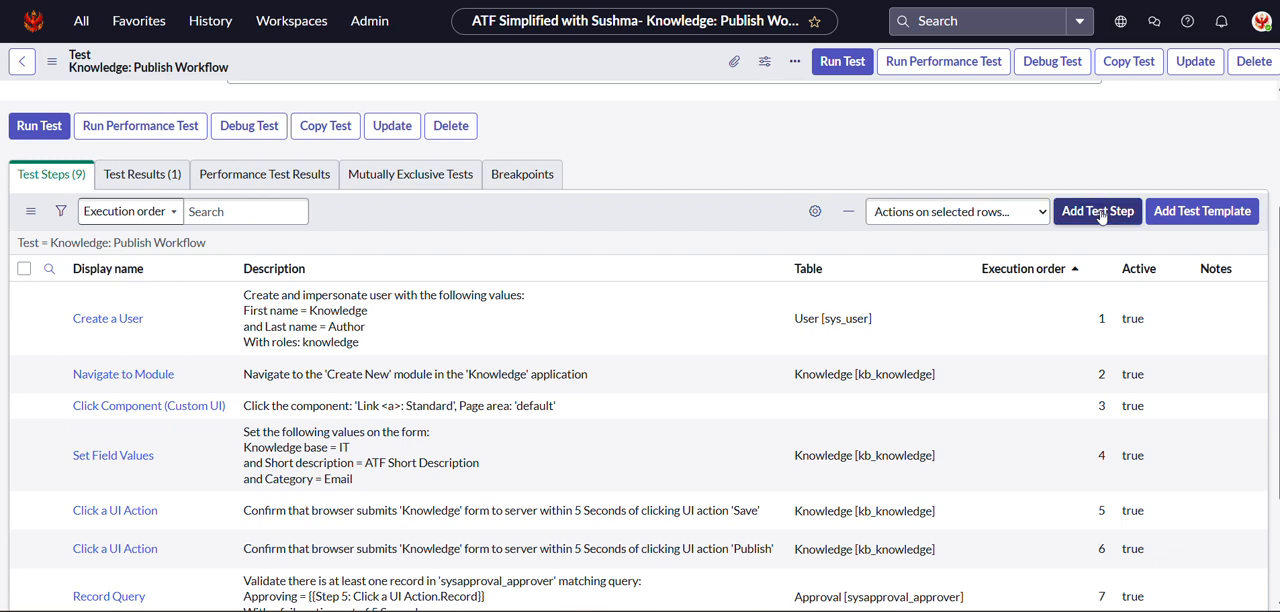
pyautogui.click(1097, 211)
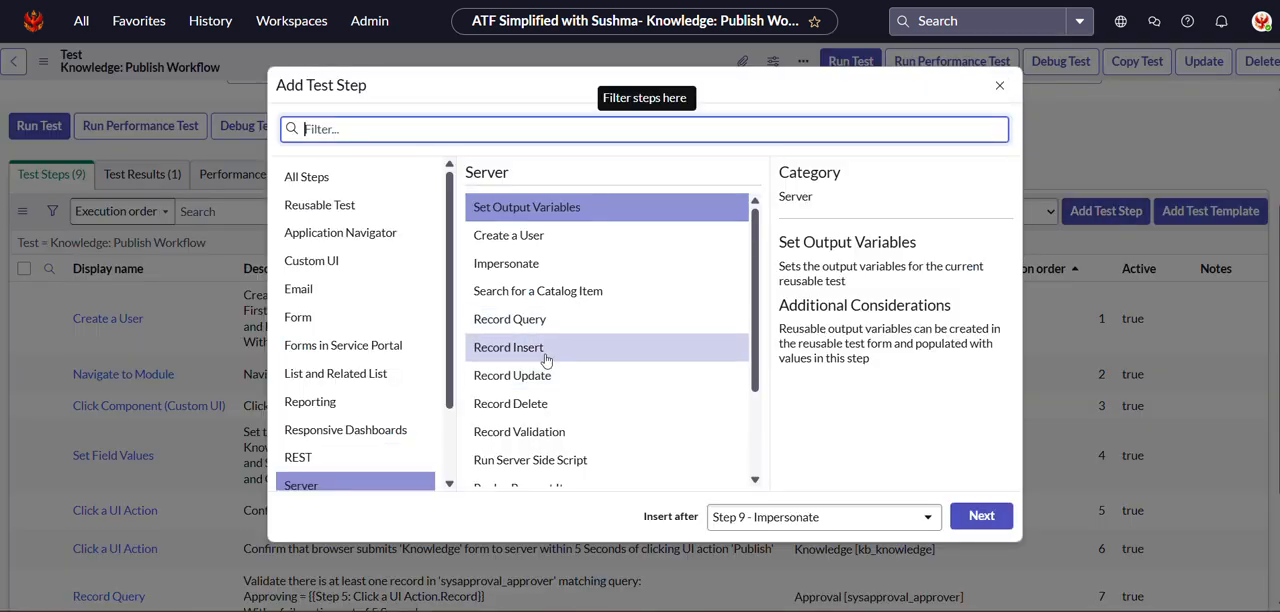
pyautogui.click(300, 317)
pyautogui.click(540, 235)
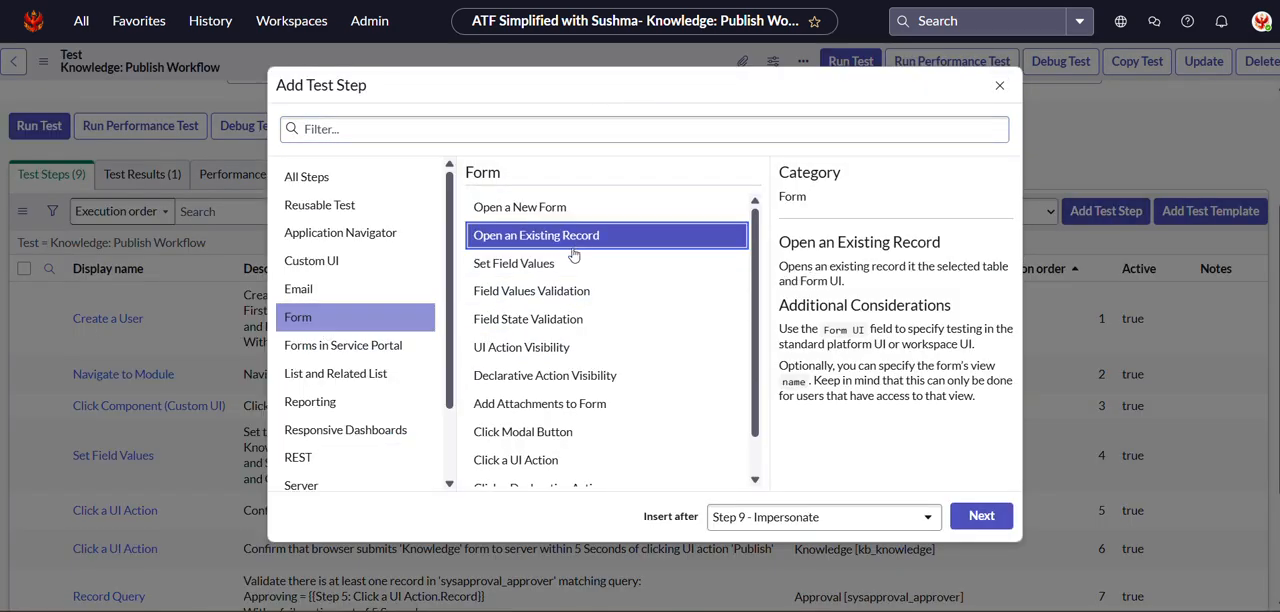
pyautogui.click(981, 516)
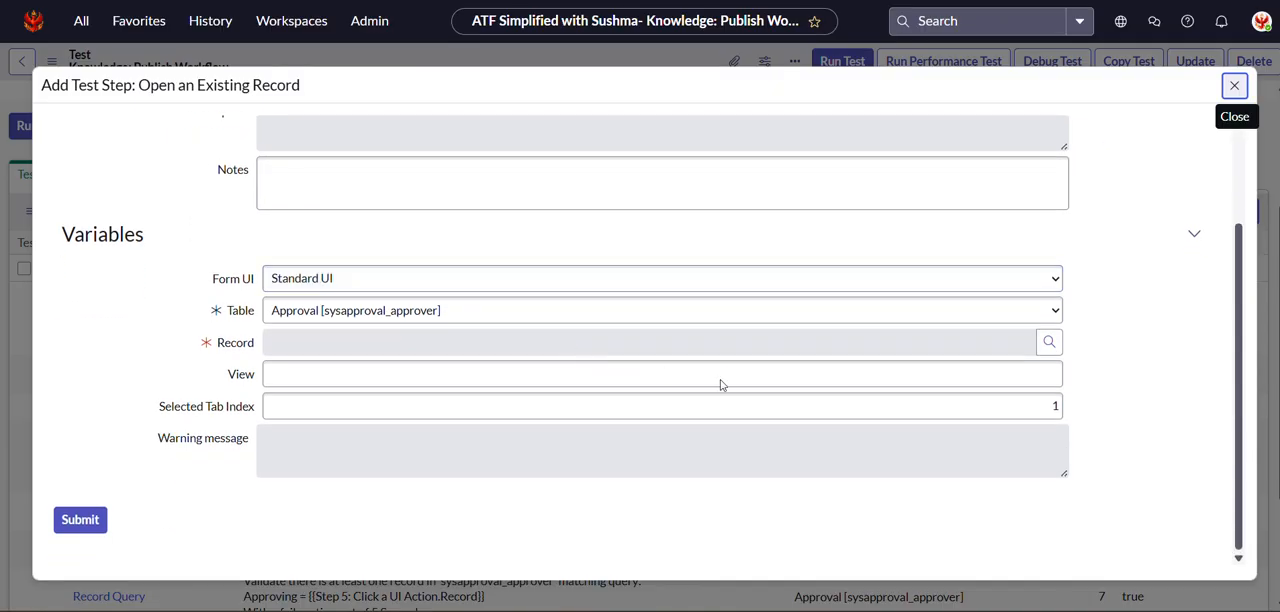
# Map the step's Record to the First record output of Step 7: Record Query and submit the step.
pyautogui.scroll(-3, 931, 386)
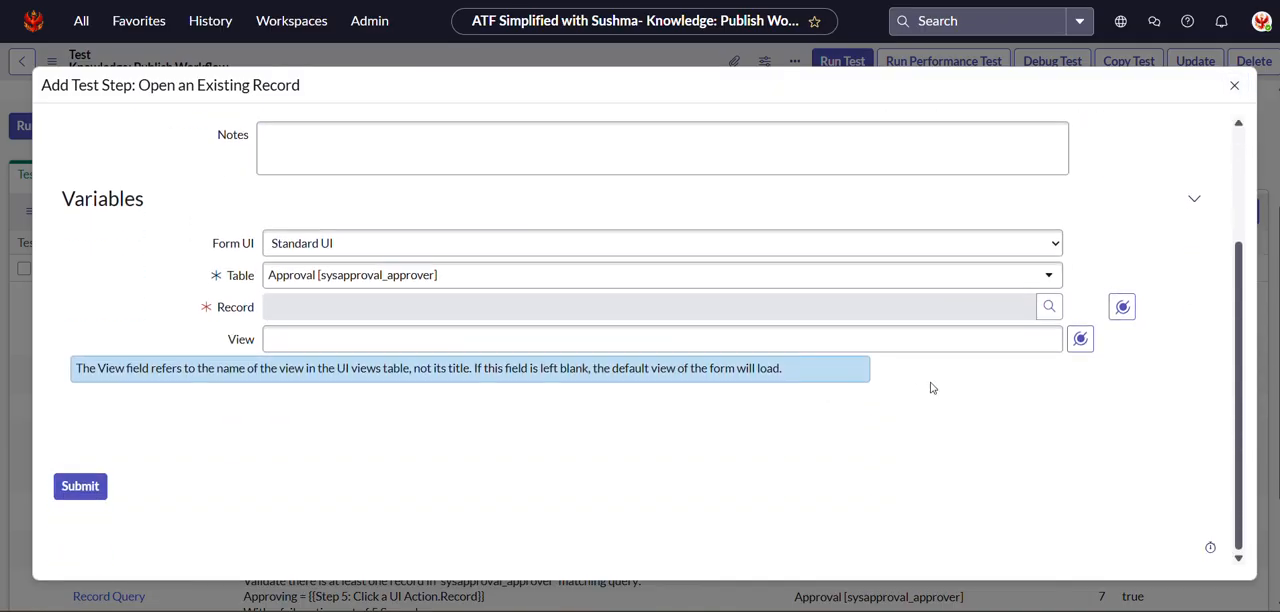
pyautogui.click(1122, 307)
pyautogui.click(1060, 446)
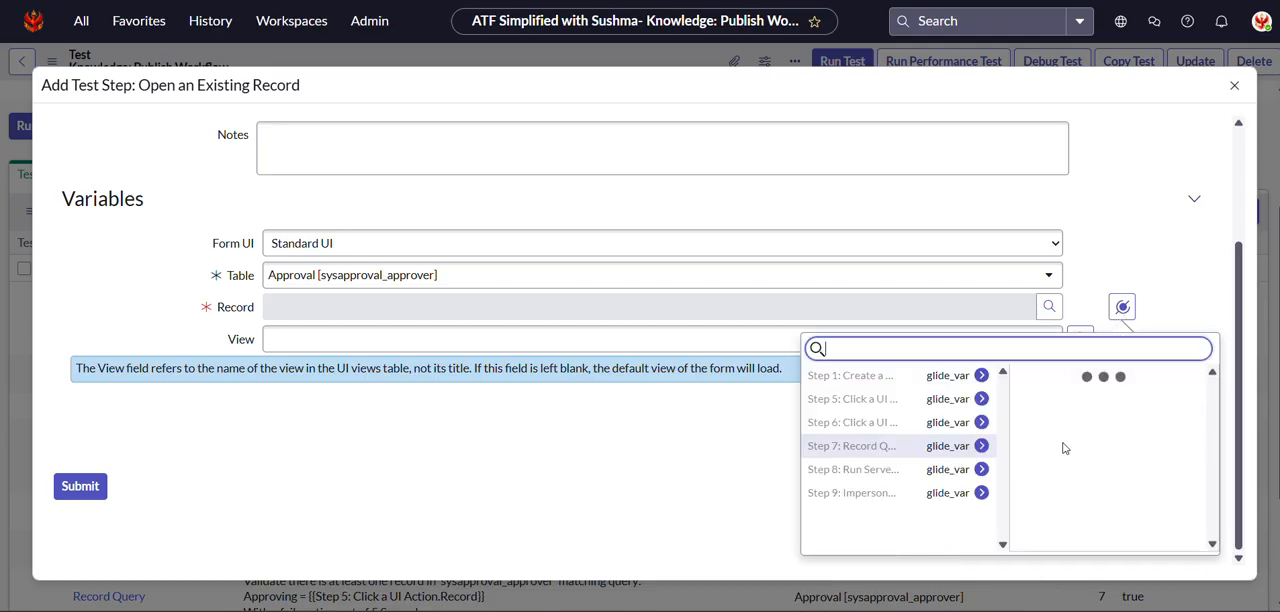
pyautogui.click(1038, 390)
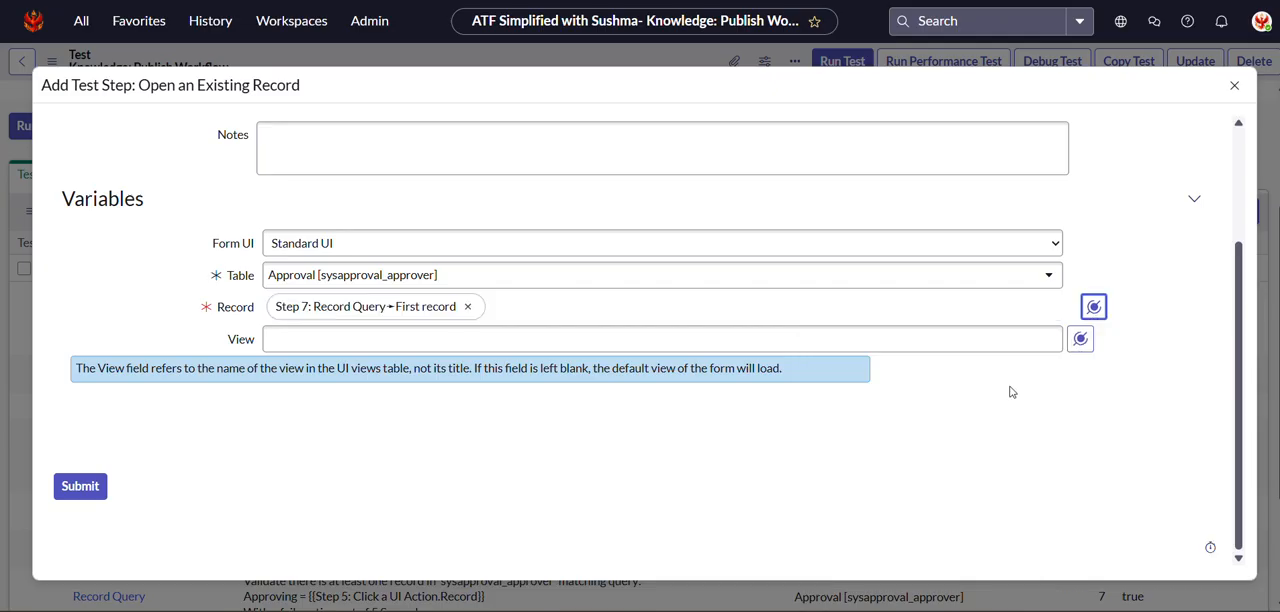
pyautogui.click(75, 490)
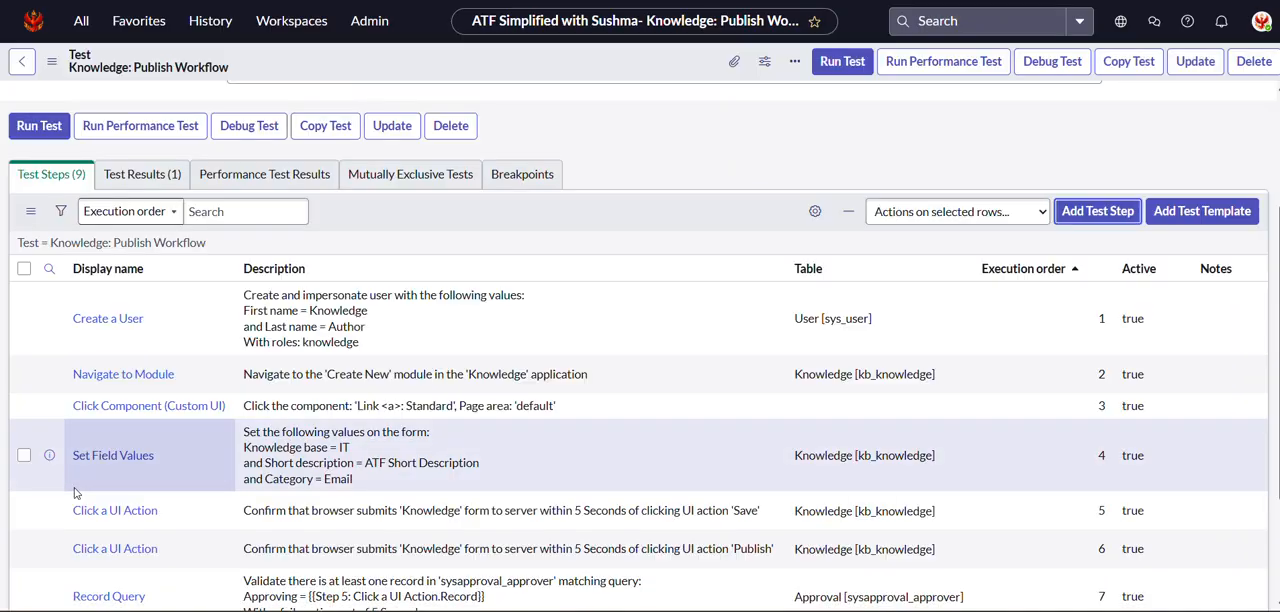
pyautogui.scroll(-3, 311, 457)
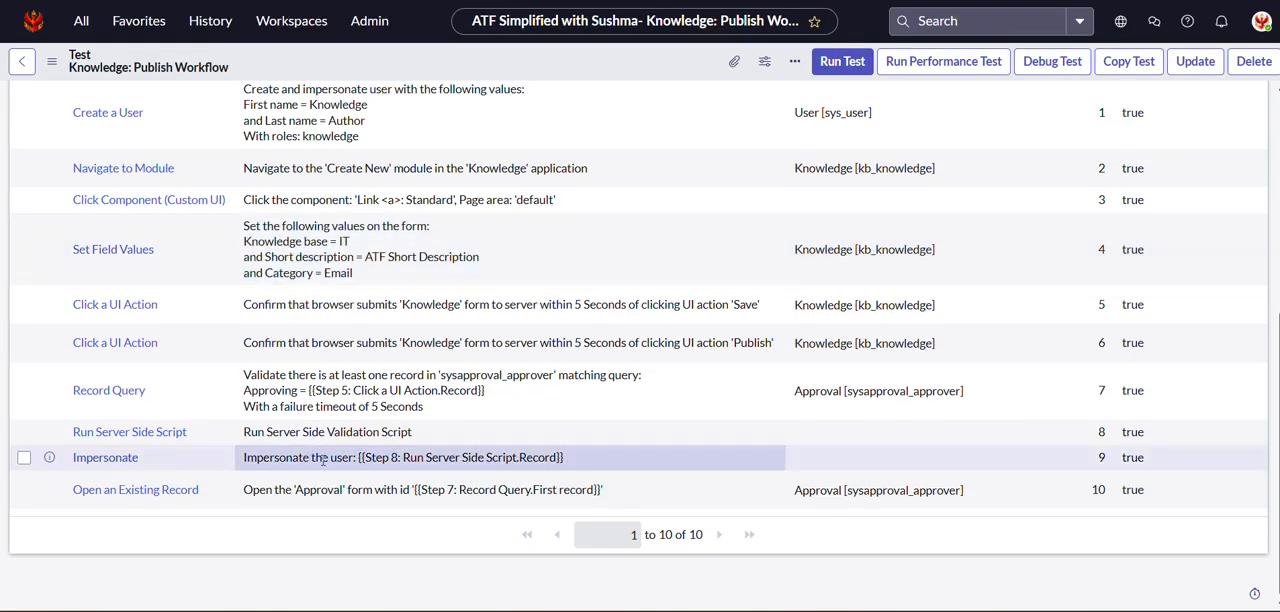
# Start a new Click a UI Action test step from the Form category, inserted after Step 10 - Open an Existing Record.
pyautogui.scroll(5, 323, 460)
pyautogui.click(1100, 173)
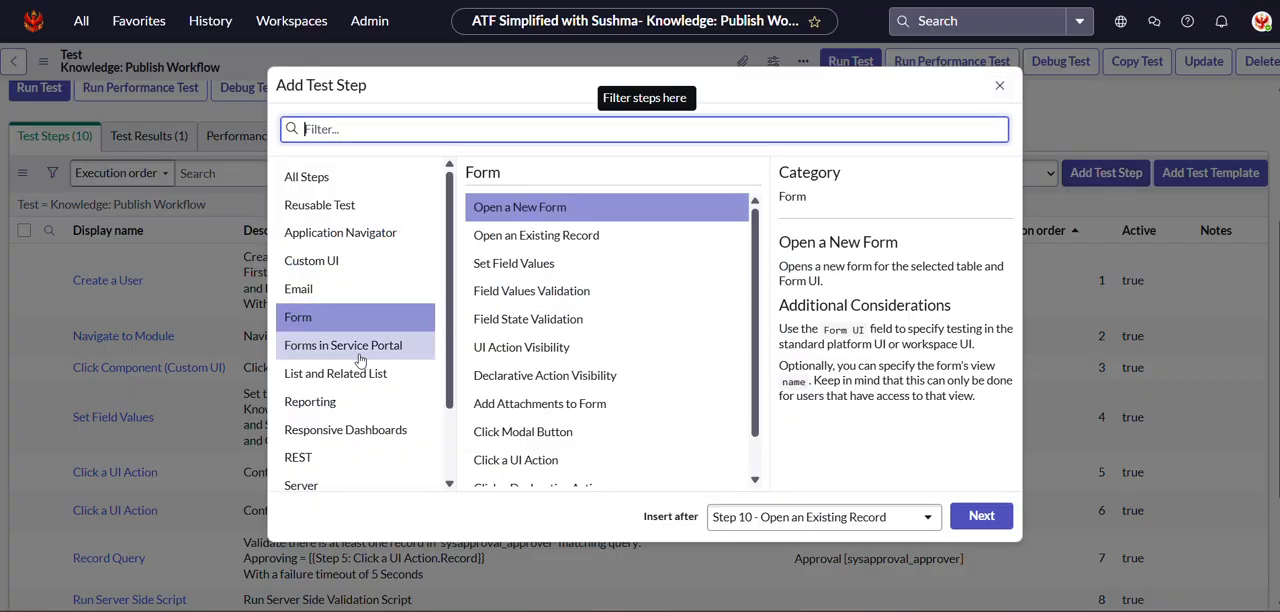
pyautogui.scroll(-2, 577, 388)
pyautogui.click(524, 417)
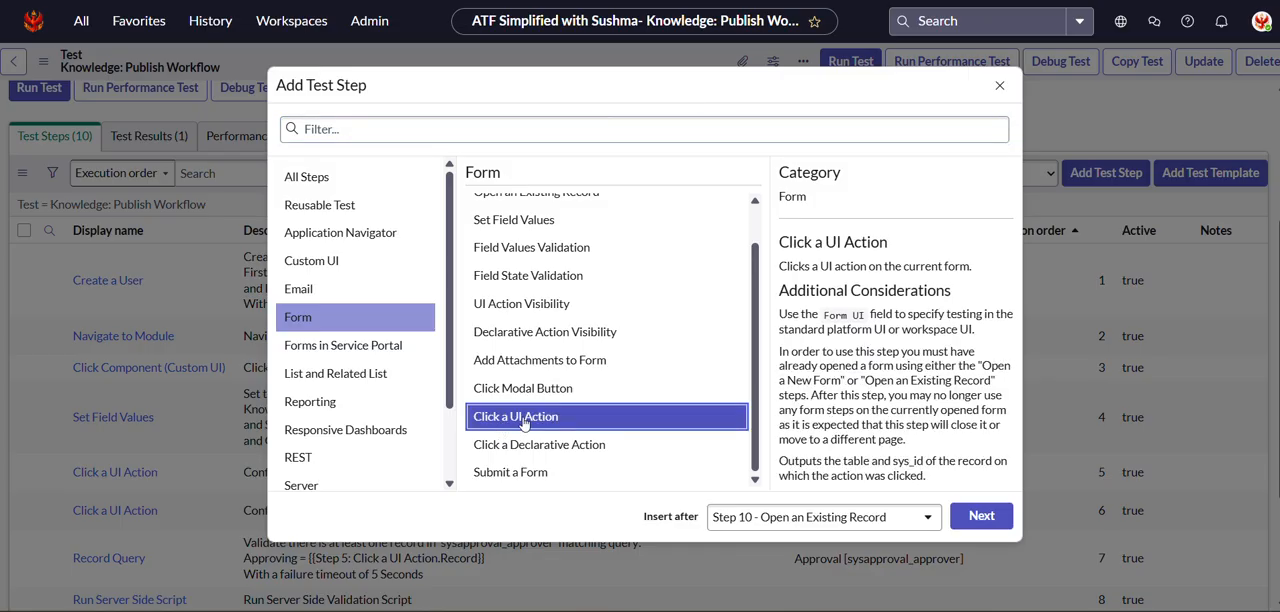
pyautogui.click(981, 517)
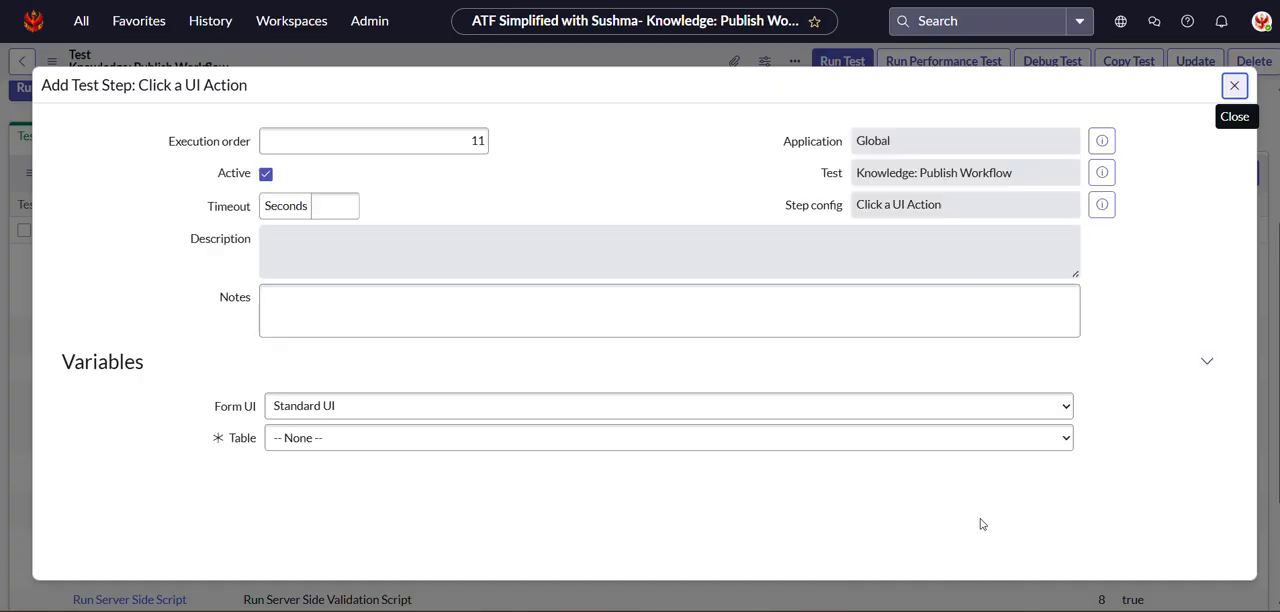
# Look up UI actions whose name starts with "approve" and choose the first Approve action for the Approval table.
pyautogui.scroll(-5, 856, 522)
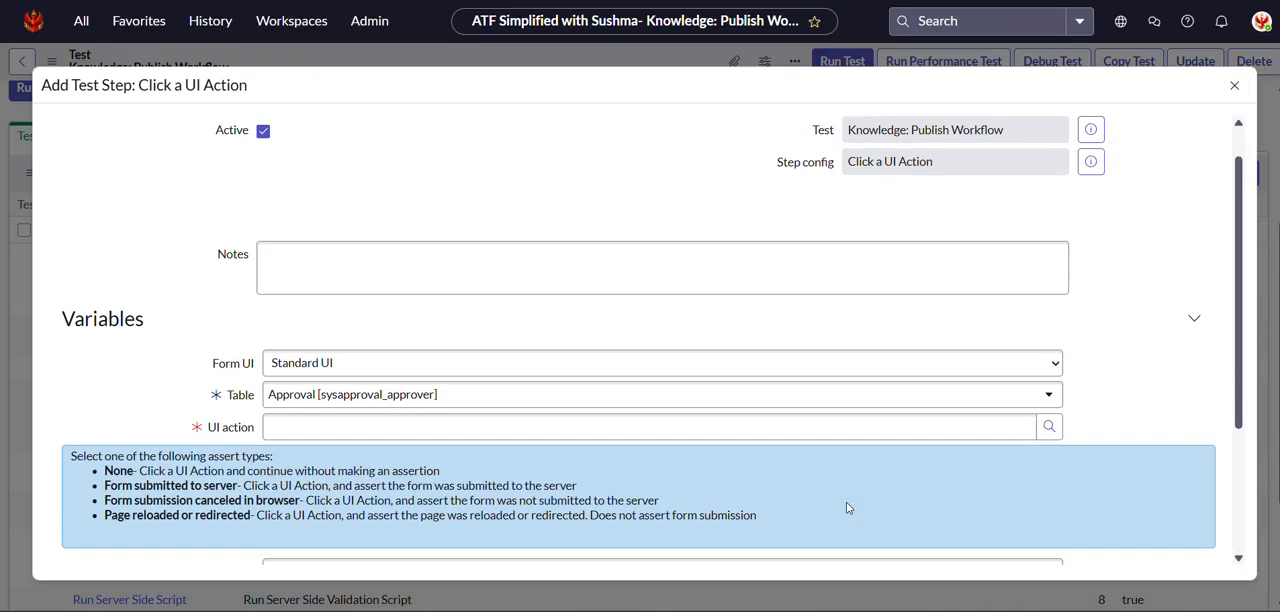
pyautogui.click(1049, 228)
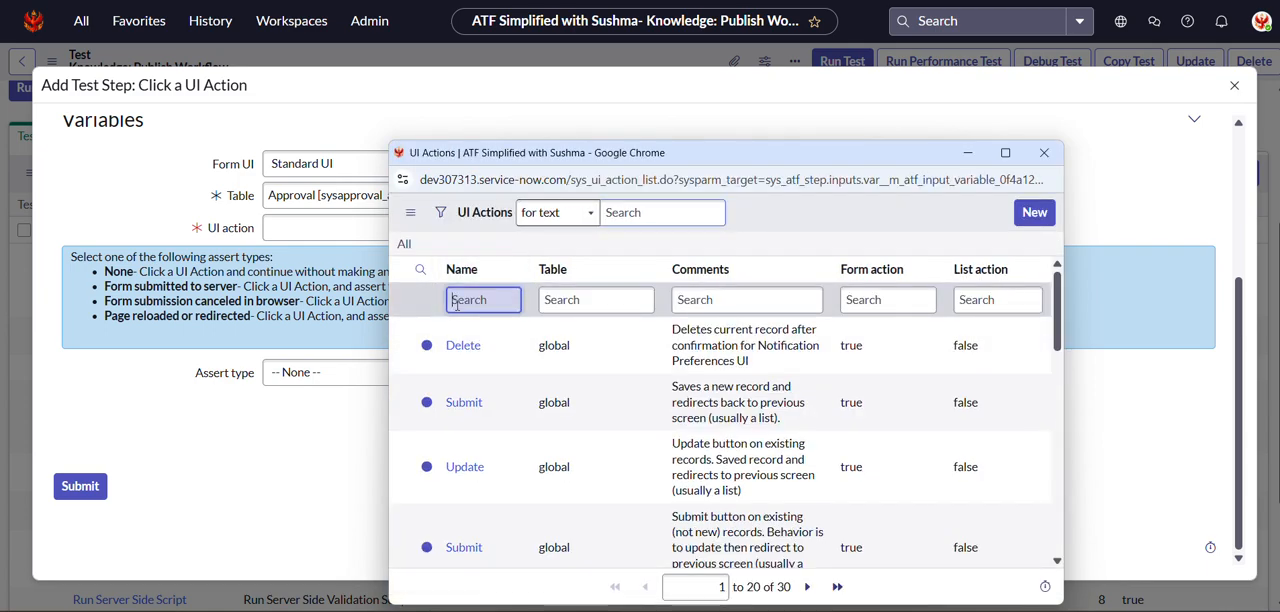
pyautogui.write('approve')
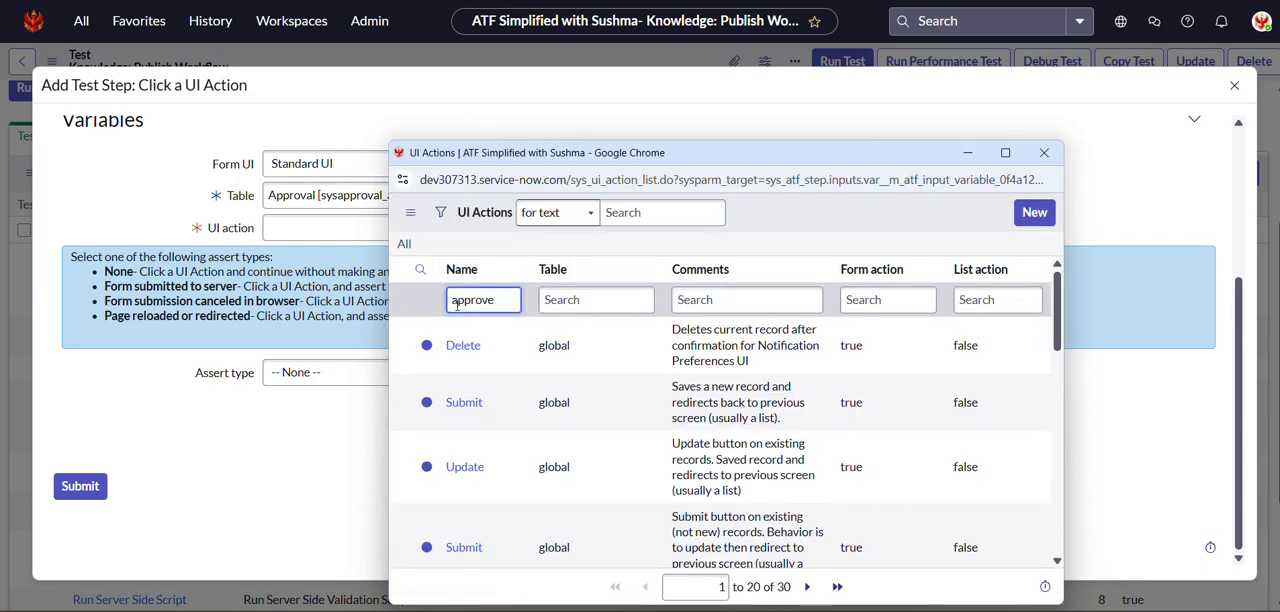
pyautogui.press('Return')
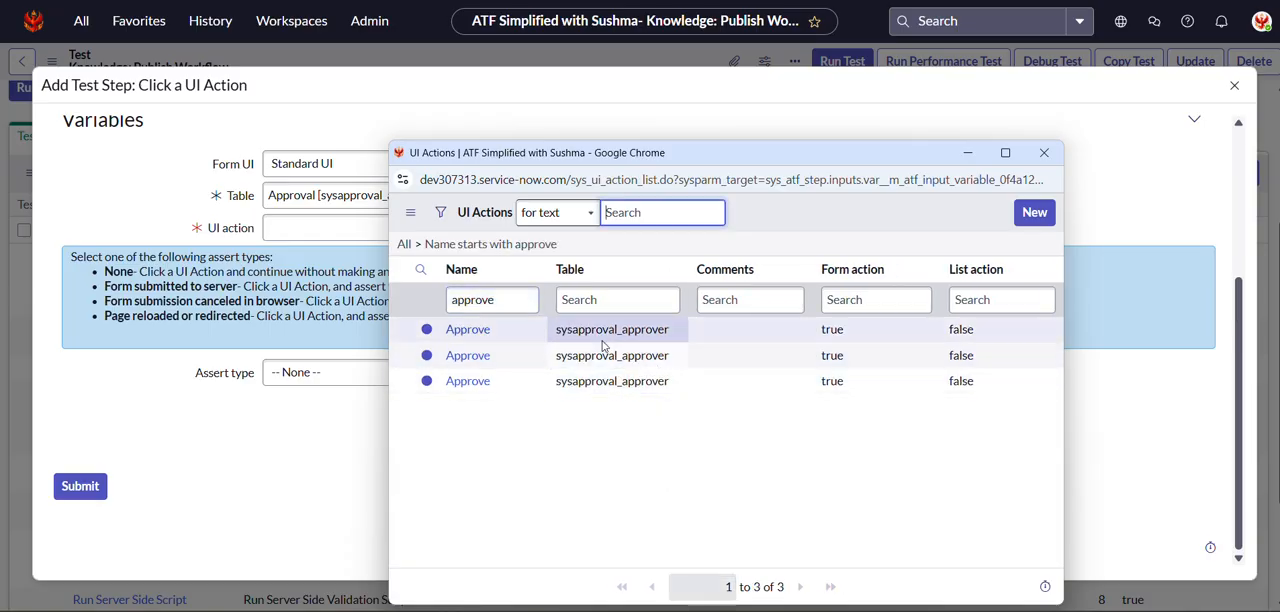
pyautogui.click(462, 331)
# Set the assert type to Form submitted to server and submit the Click a UI Action step.
pyautogui.click(428, 372)
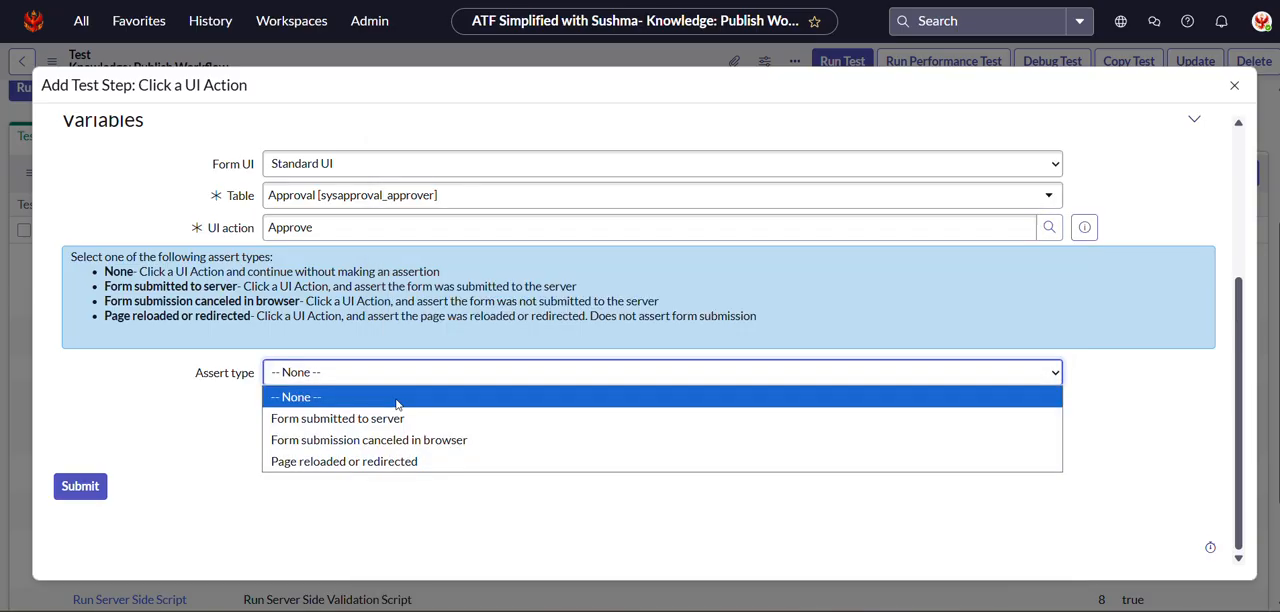
pyautogui.click(376, 416)
pyautogui.click(72, 490)
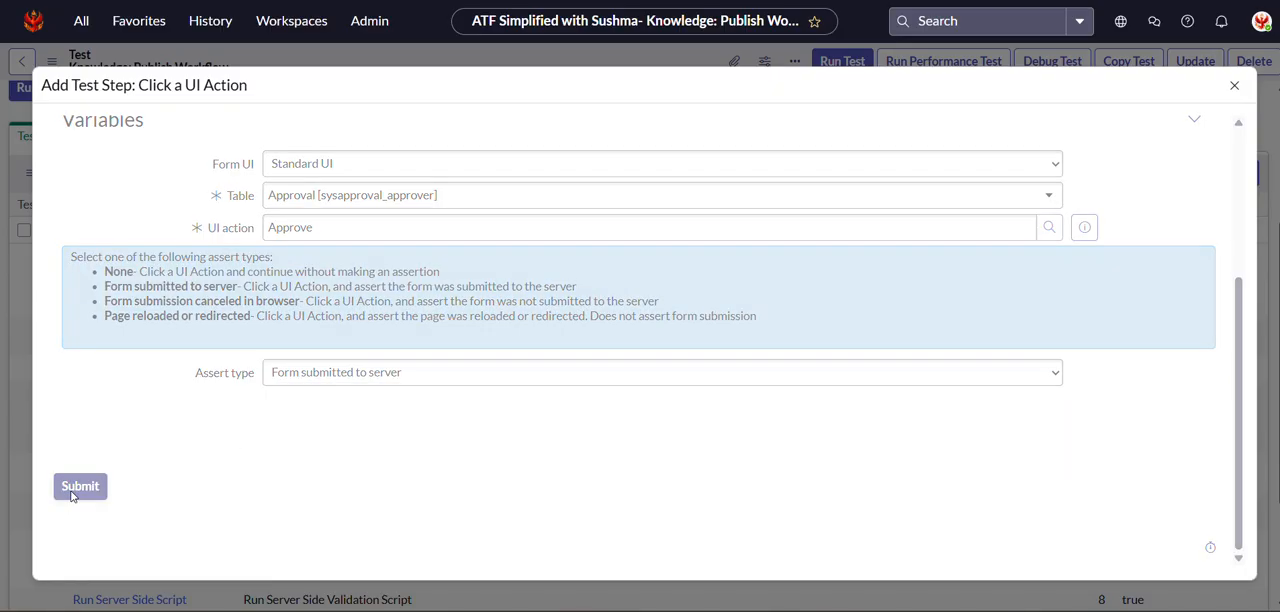
pyautogui.scroll(-3, 505, 473)
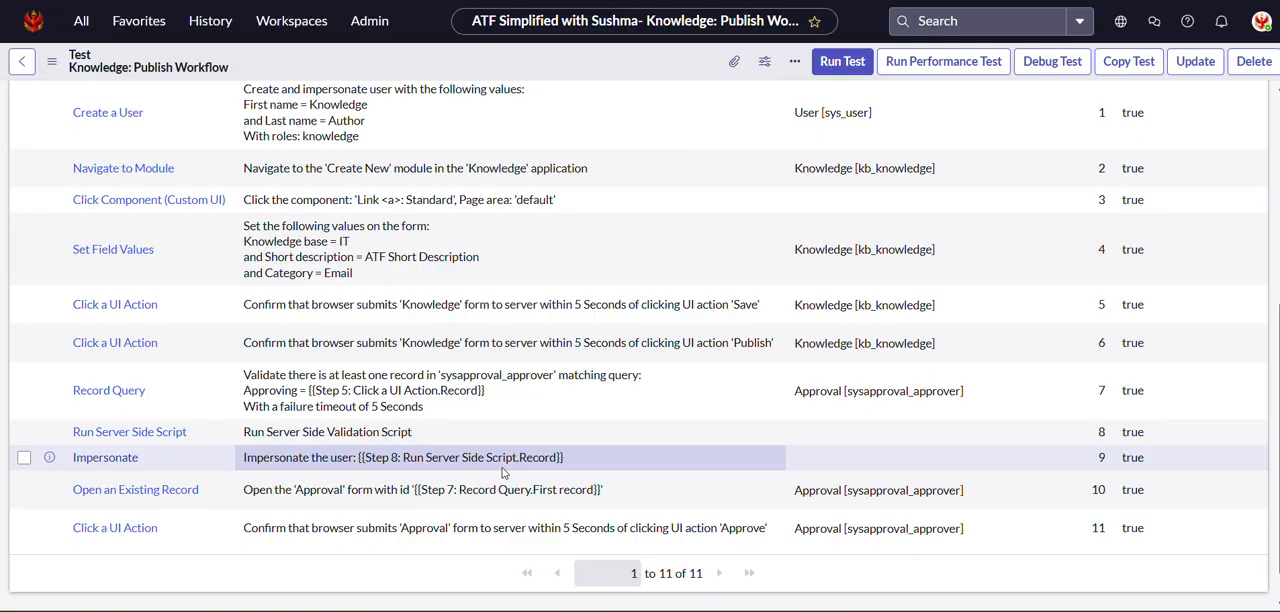
# Start another Open an Existing Record test step from the Form category, inserted after Step 11 - Click a UI Action.
pyautogui.scroll(5, 505, 470)
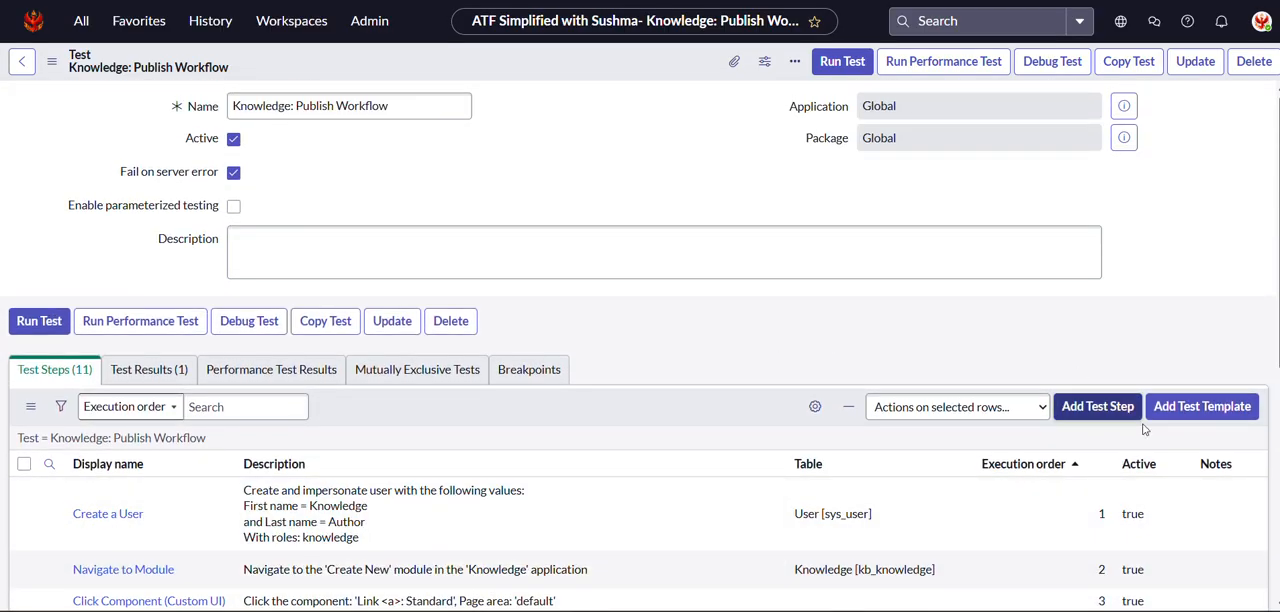
pyautogui.click(1096, 411)
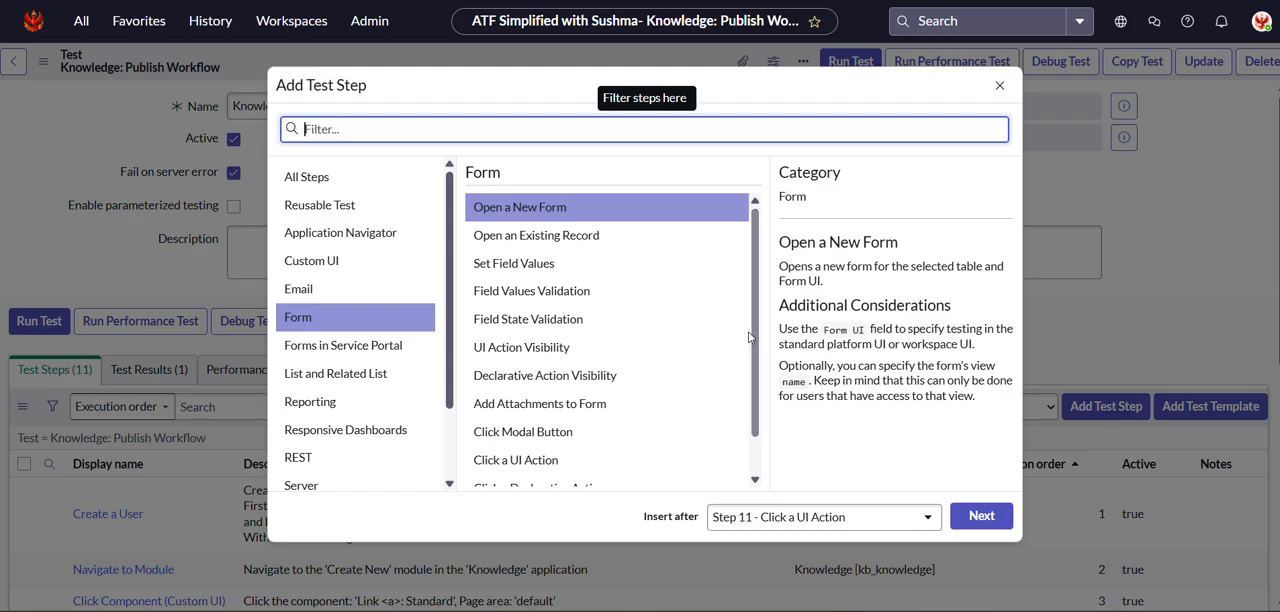
pyautogui.click(536, 236)
pyautogui.click(968, 517)
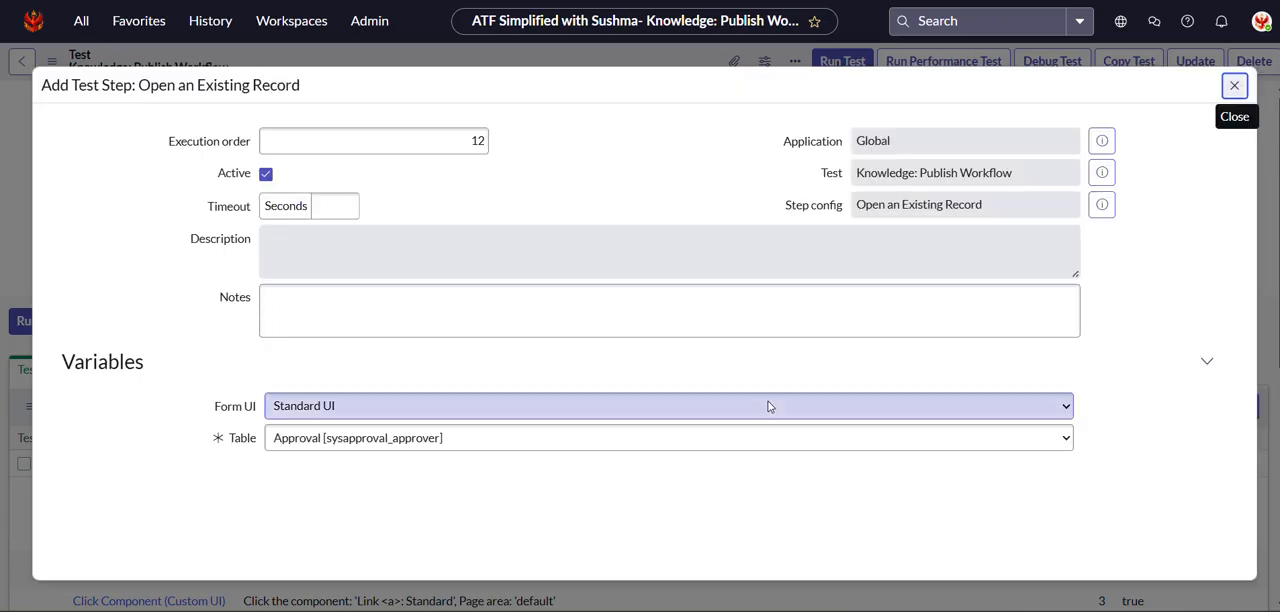
# Map the new step's Record to the Record output of Step 5: Click a UI Action.
pyautogui.scroll(-1, 767, 406)
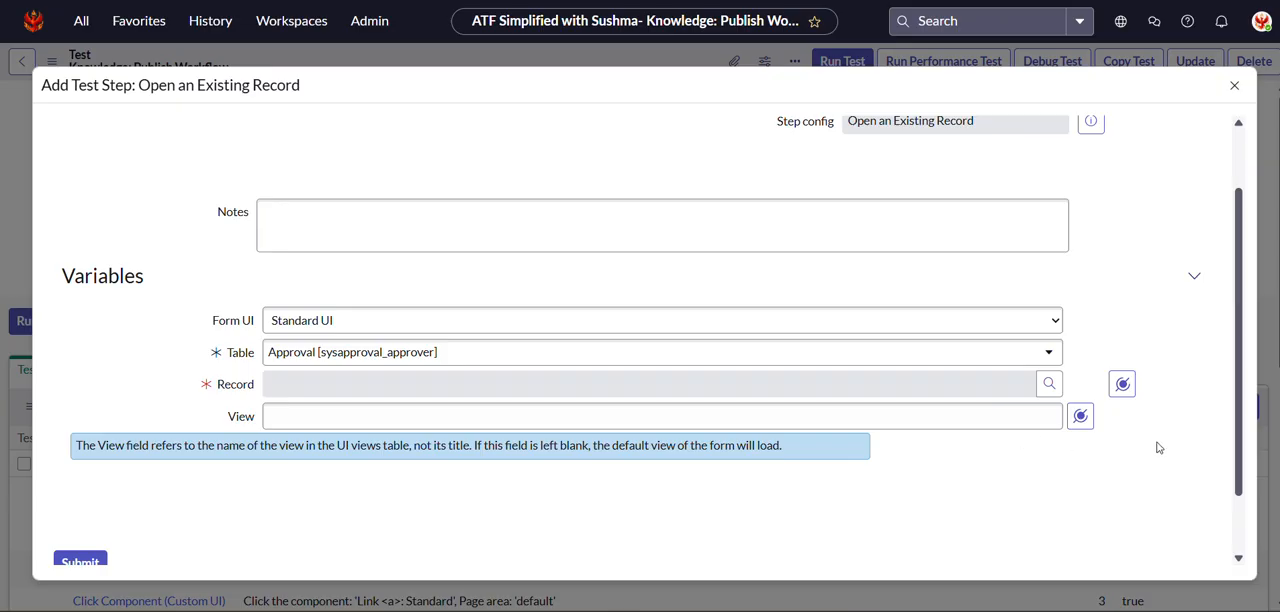
pyautogui.click(1122, 385)
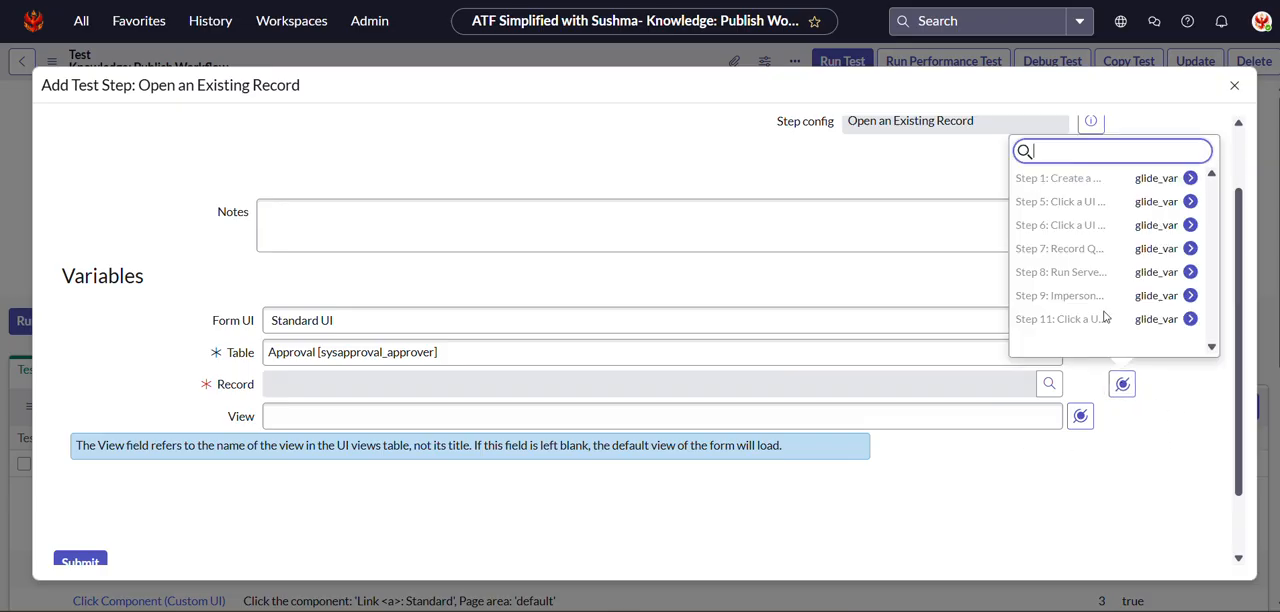
pyautogui.click(1062, 214)
pyautogui.click(958, 178)
pyautogui.scroll(-1, 589, 437)
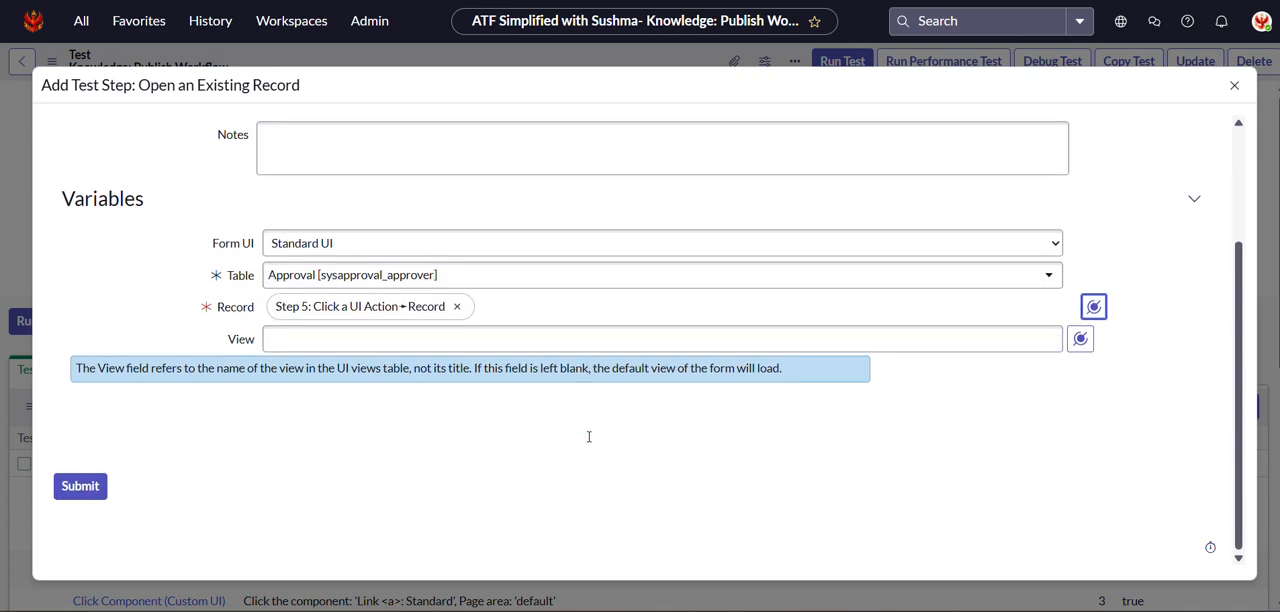
# Set the step's table to Knowledge [kb_knowledge] and submit the step.
pyautogui.click(362, 275)
pyautogui.write('kb')
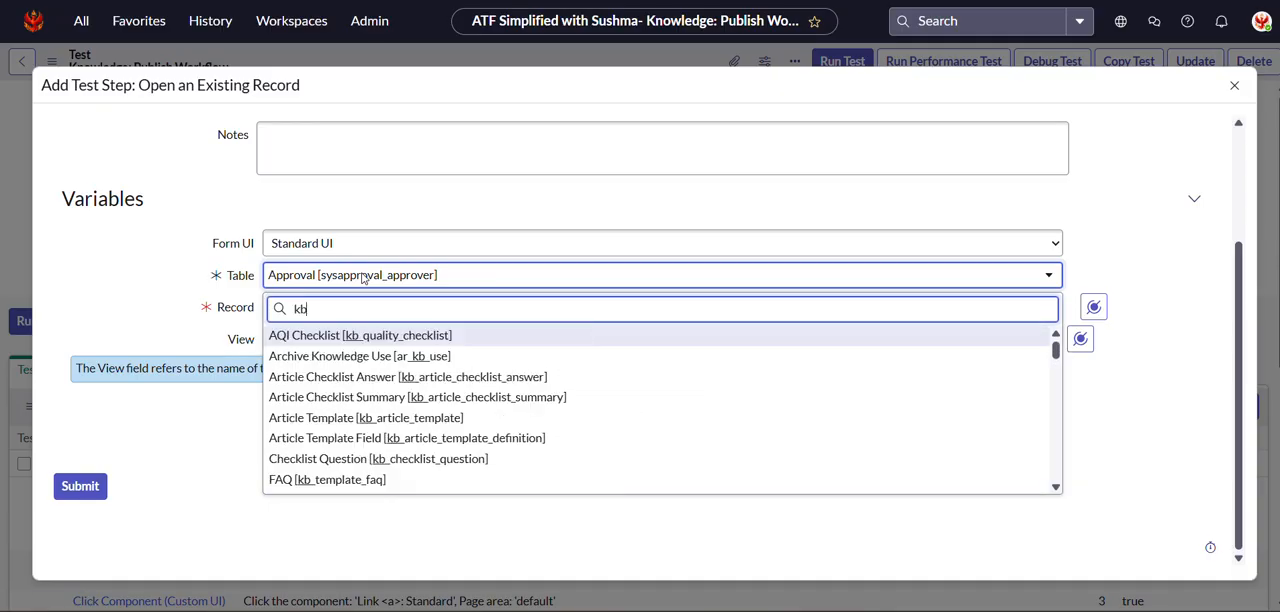
pyautogui.write('_kn')
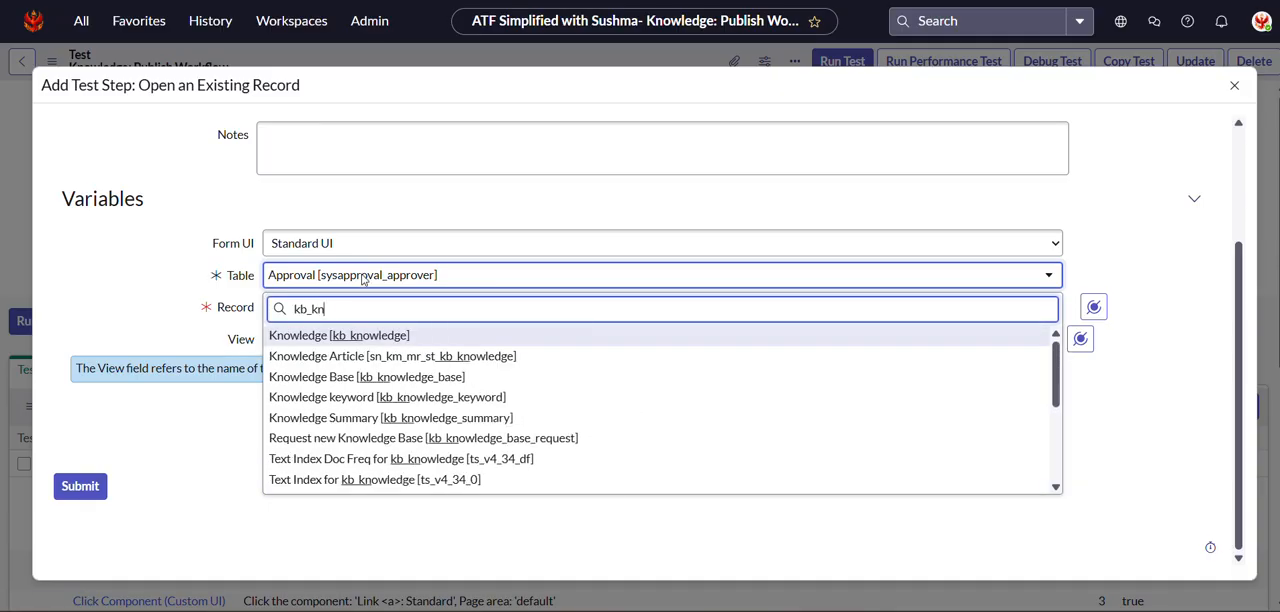
pyautogui.click(314, 338)
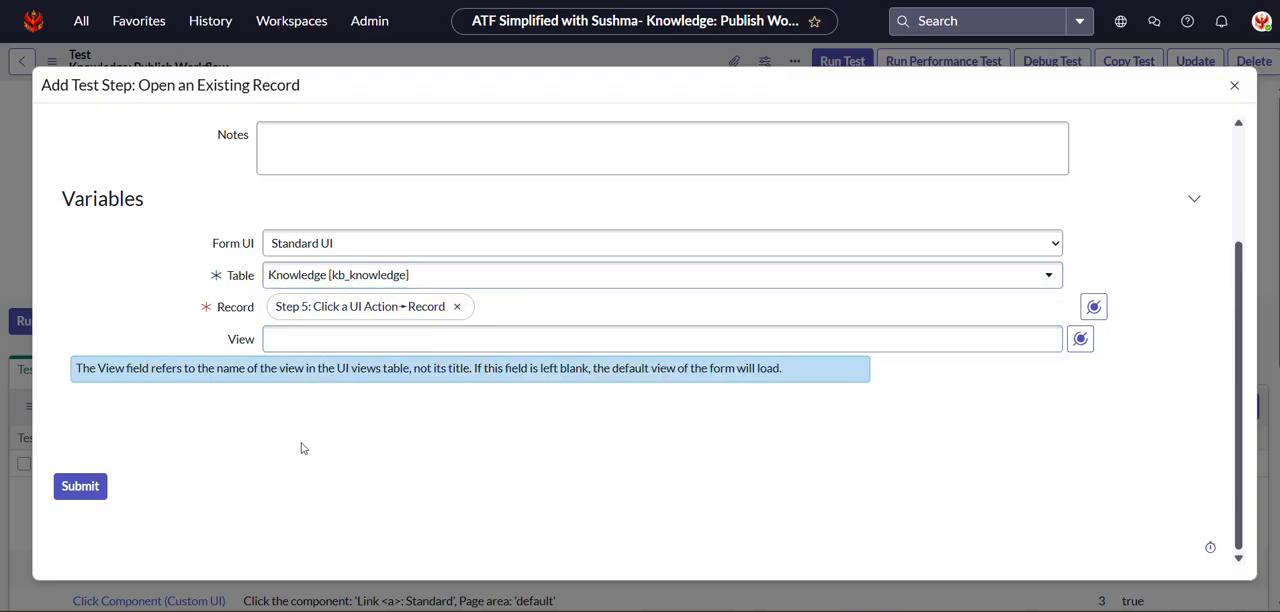
pyautogui.click(82, 490)
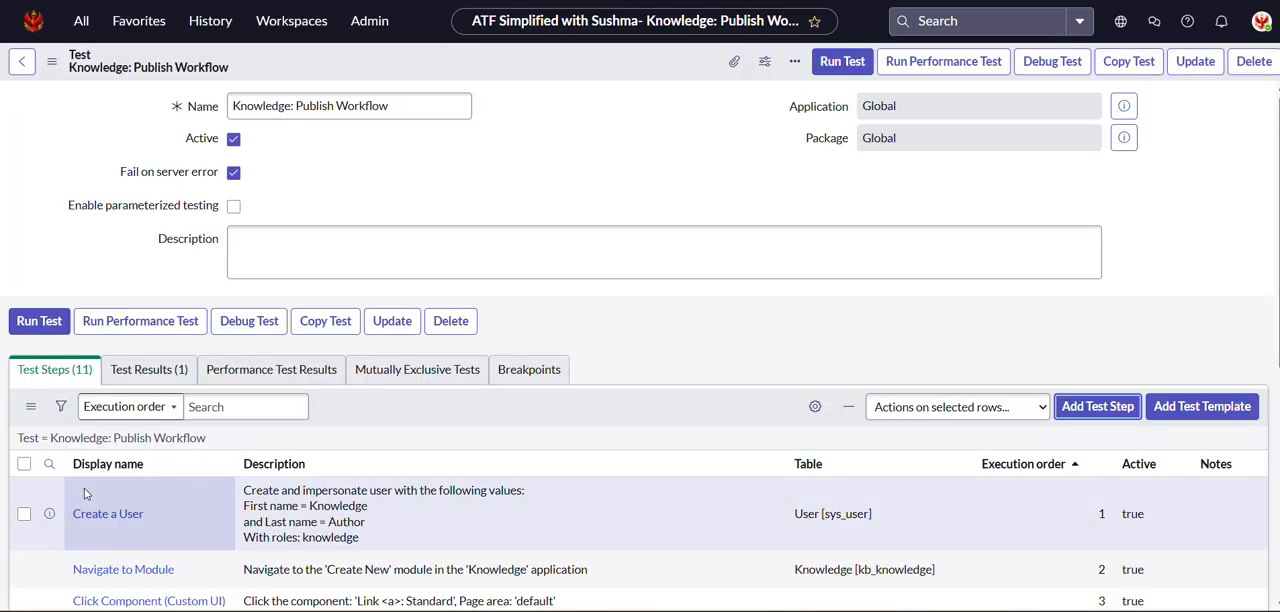
pyautogui.scroll(-5, 85, 493)
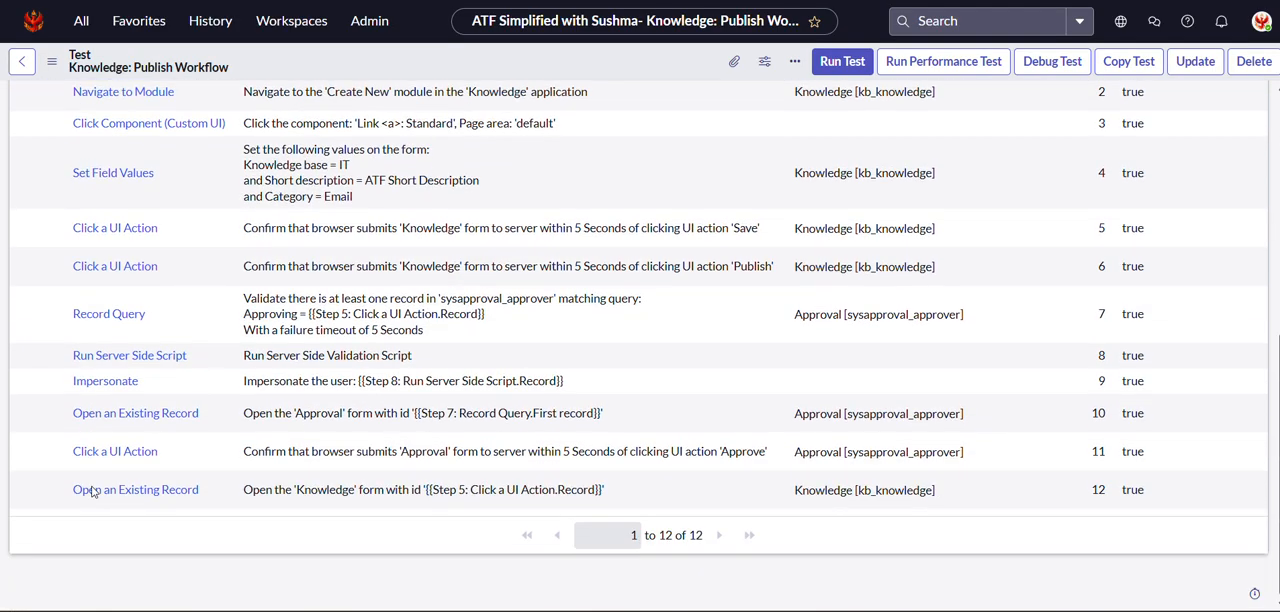
# Start a new Field Values Validation test step from the Form category, inserted after Step 12 - Open an Existing Record.
pyautogui.scroll(5, 1038, 287)
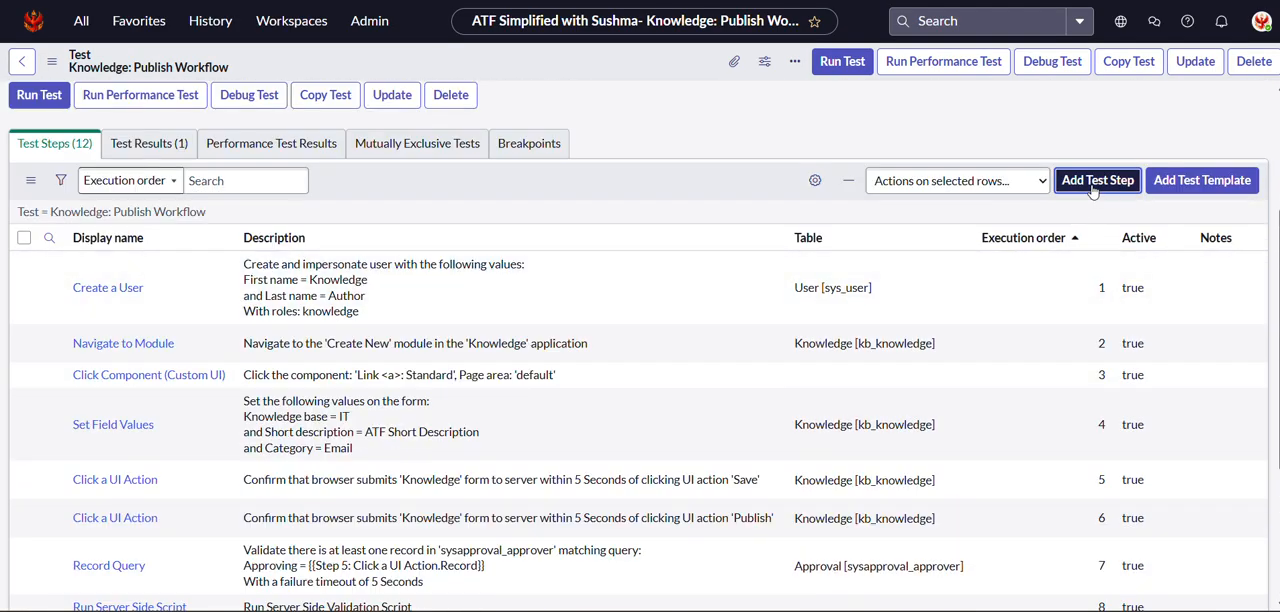
pyautogui.click(1092, 188)
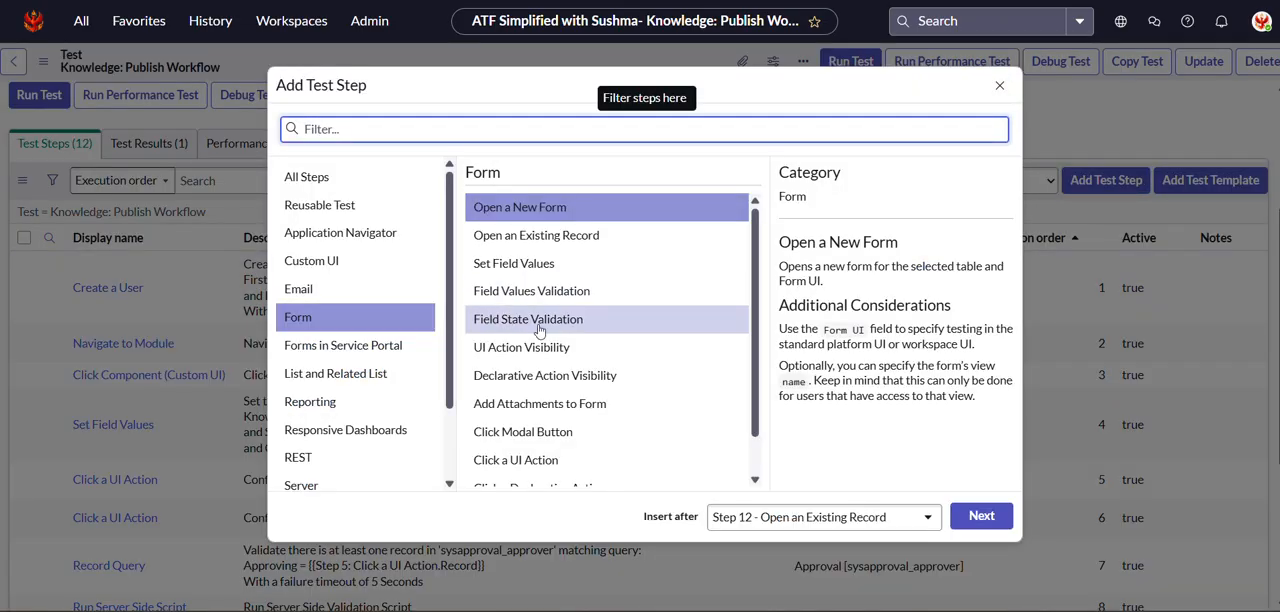
pyautogui.click(503, 292)
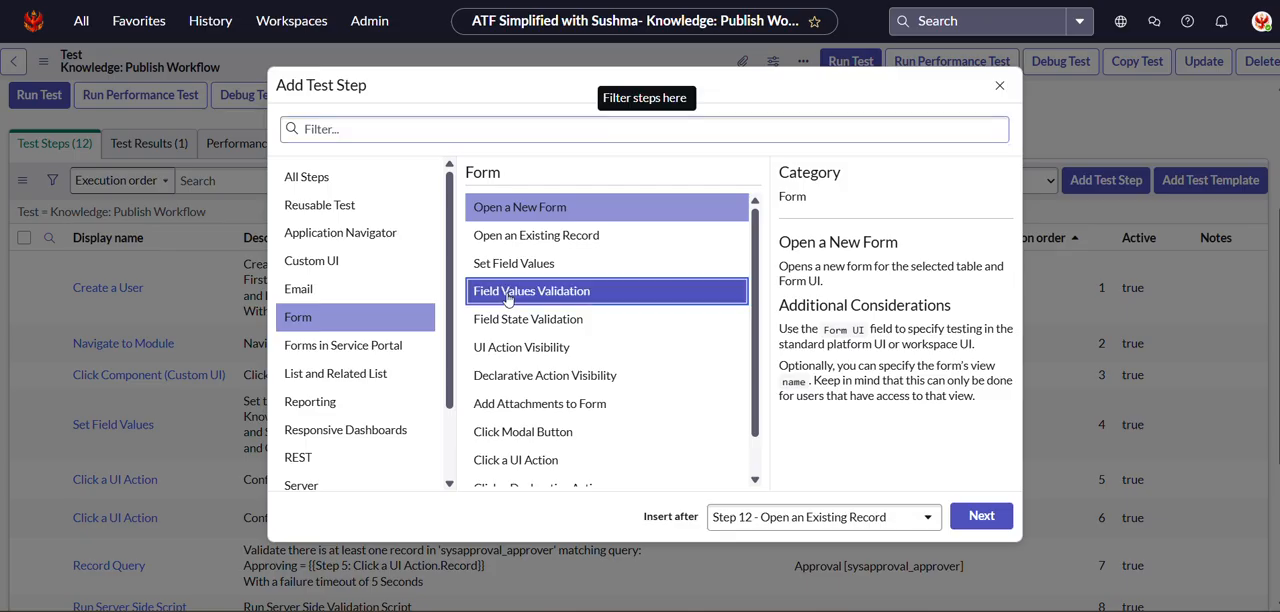
pyautogui.click(968, 520)
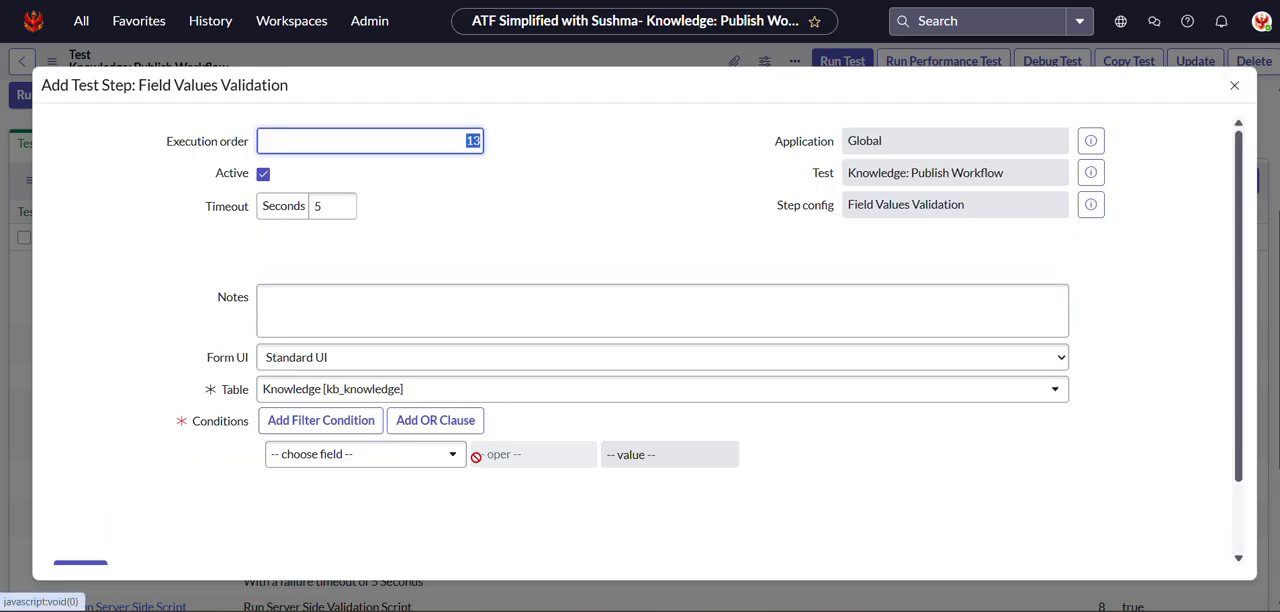
# Set the validation condition to Workflow is Published and submit the Field Values Validation step.
pyautogui.click(392, 462)
pyautogui.write('wor')
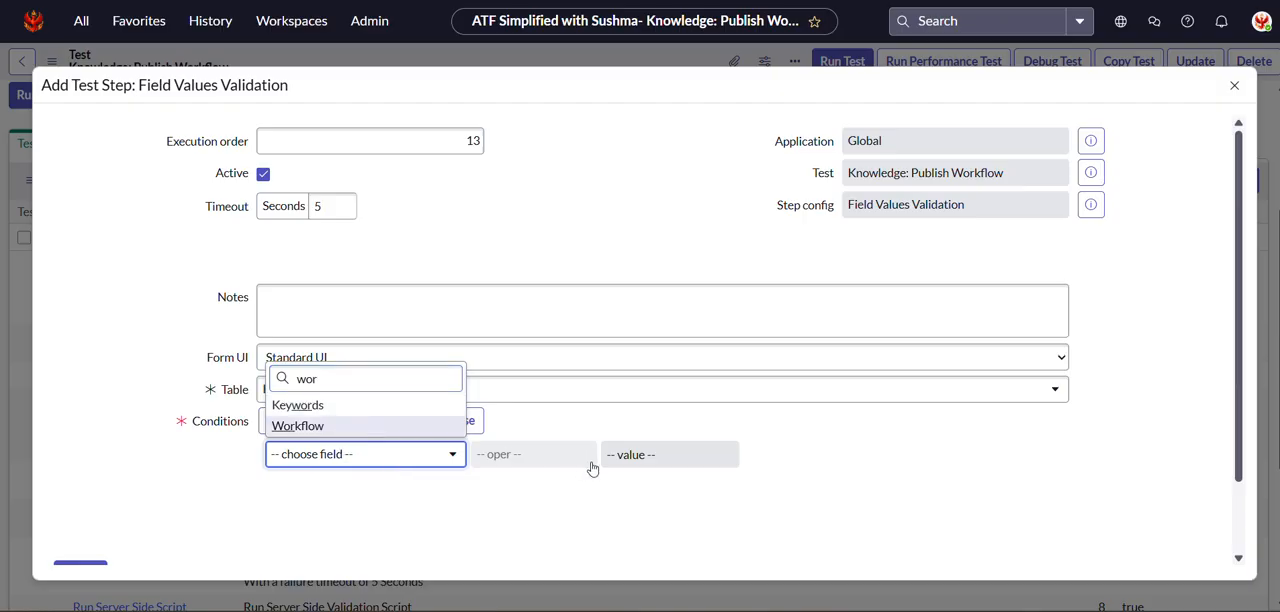
pyautogui.press('Return')
pyautogui.click(652, 459)
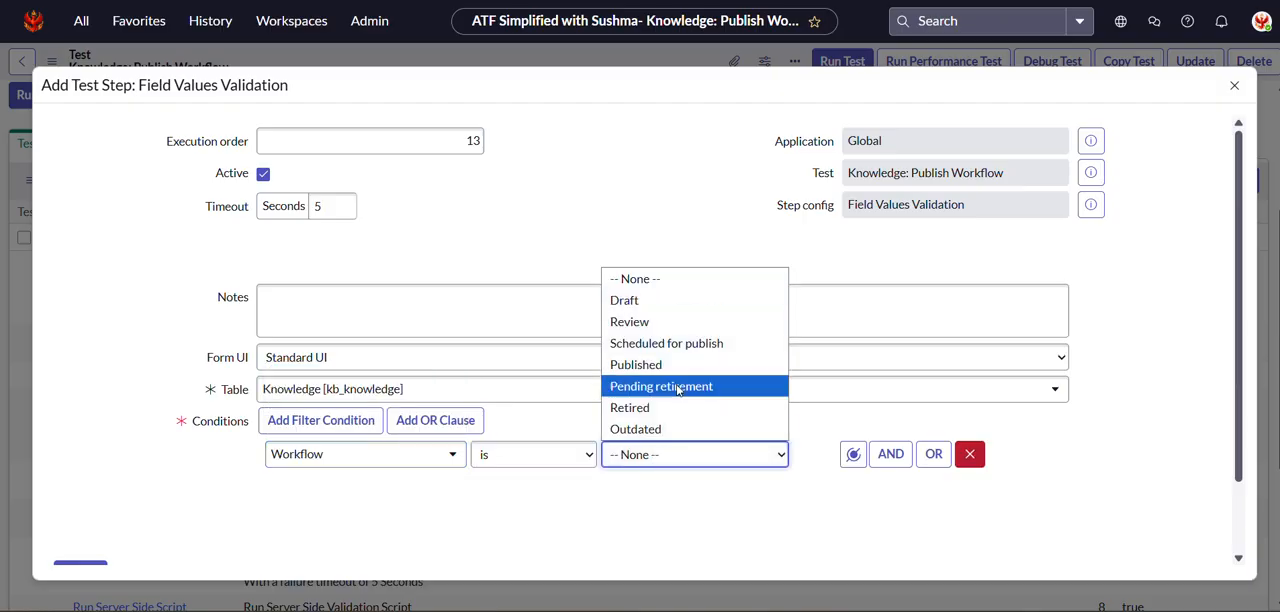
pyautogui.click(652, 366)
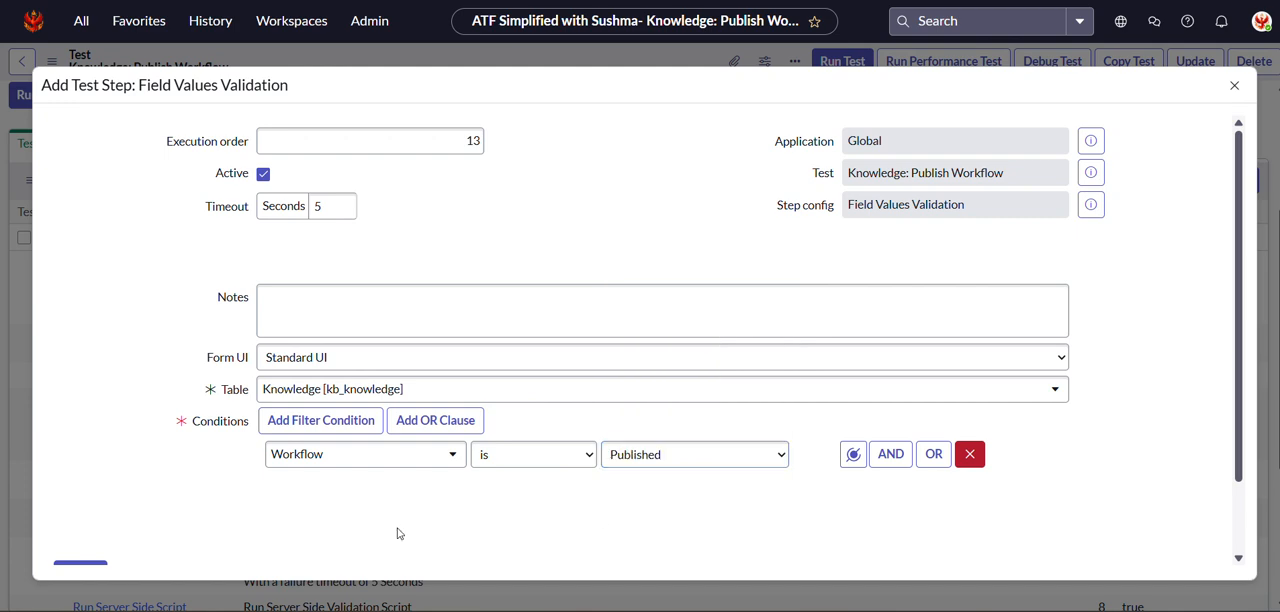
pyautogui.scroll(-1, 397, 531)
pyautogui.click(78, 490)
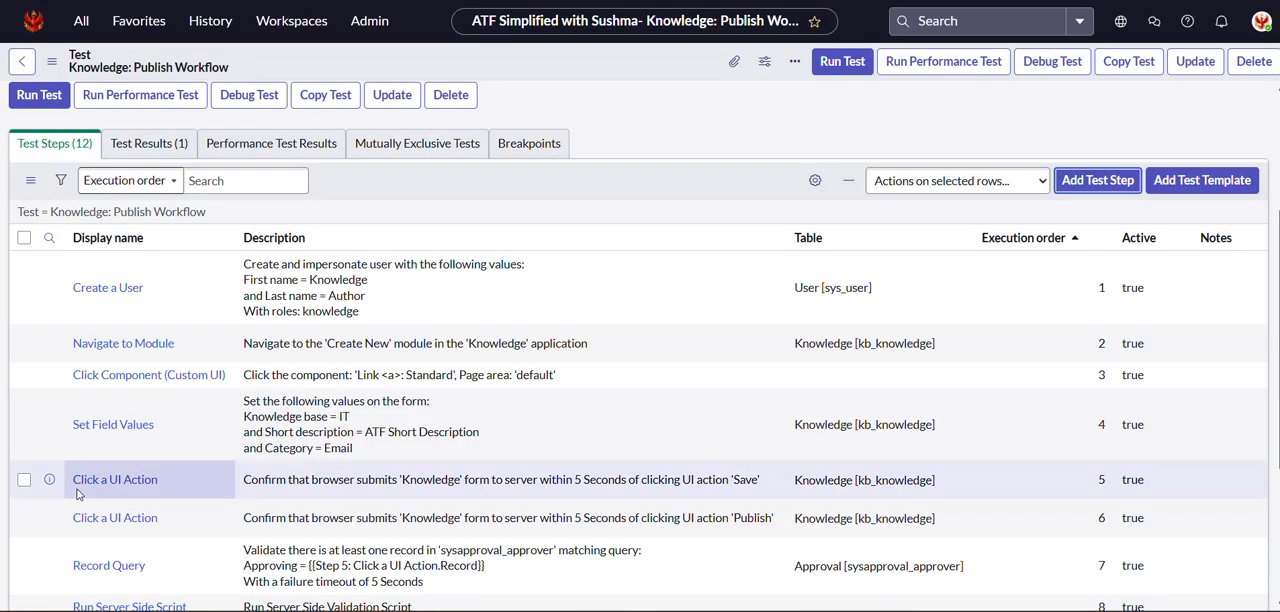
# Run the Knowledge: Publish Workflow test in the current Chrome session.
pyautogui.scroll(-3, 477, 402)
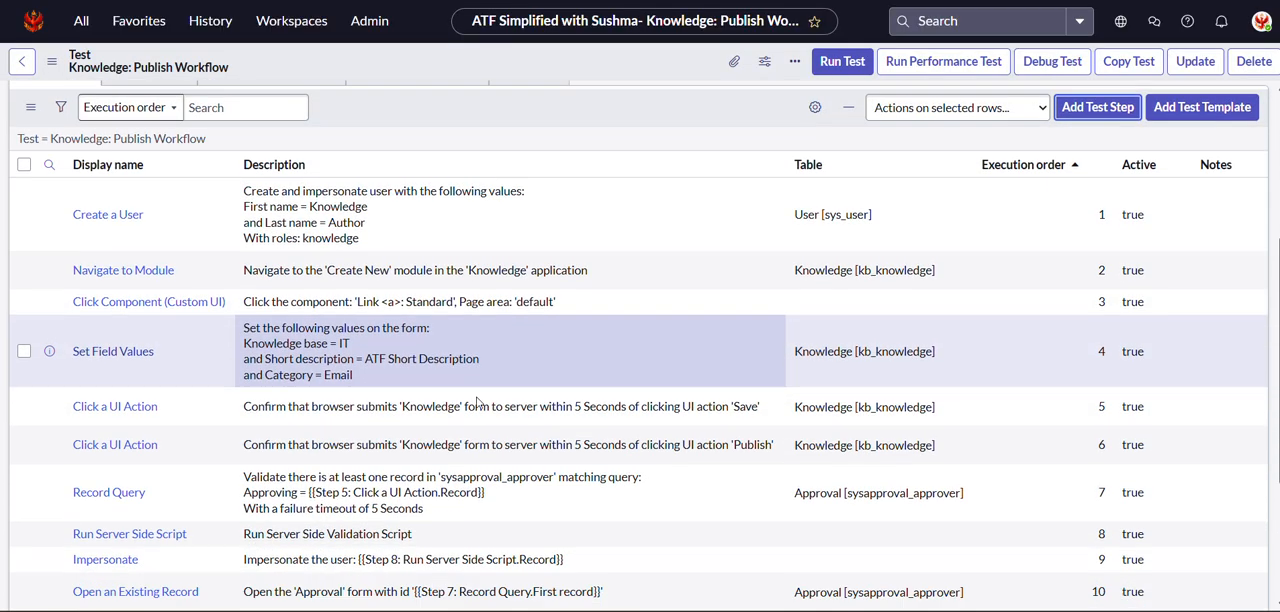
pyautogui.scroll(5, 489, 437)
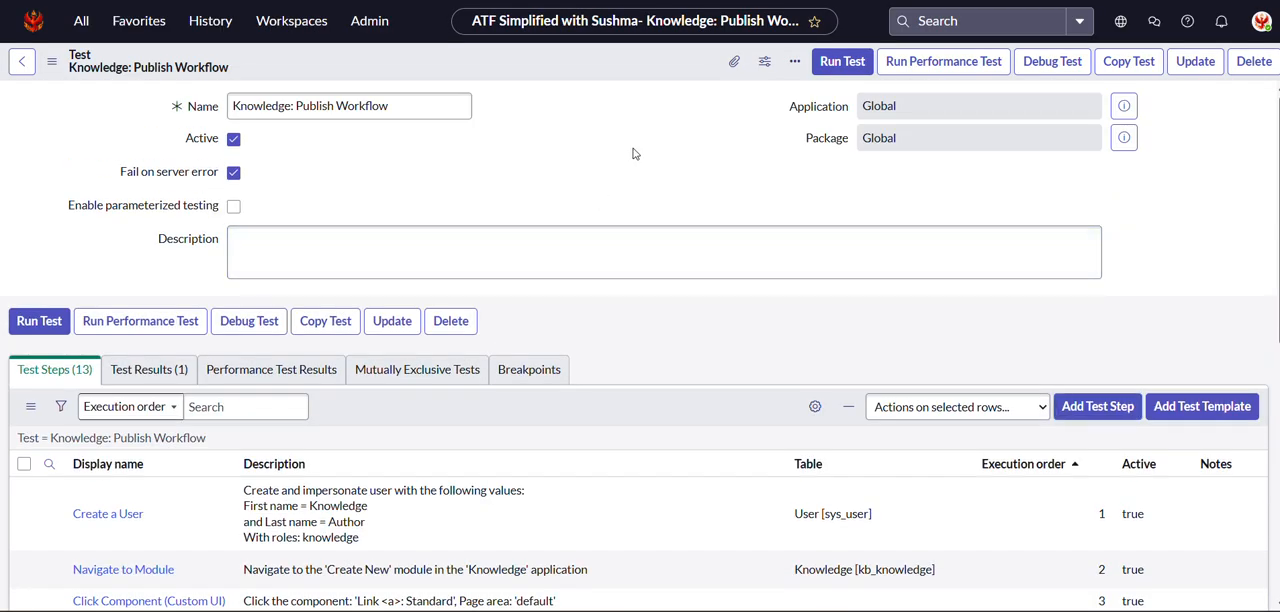
pyautogui.click(845, 70)
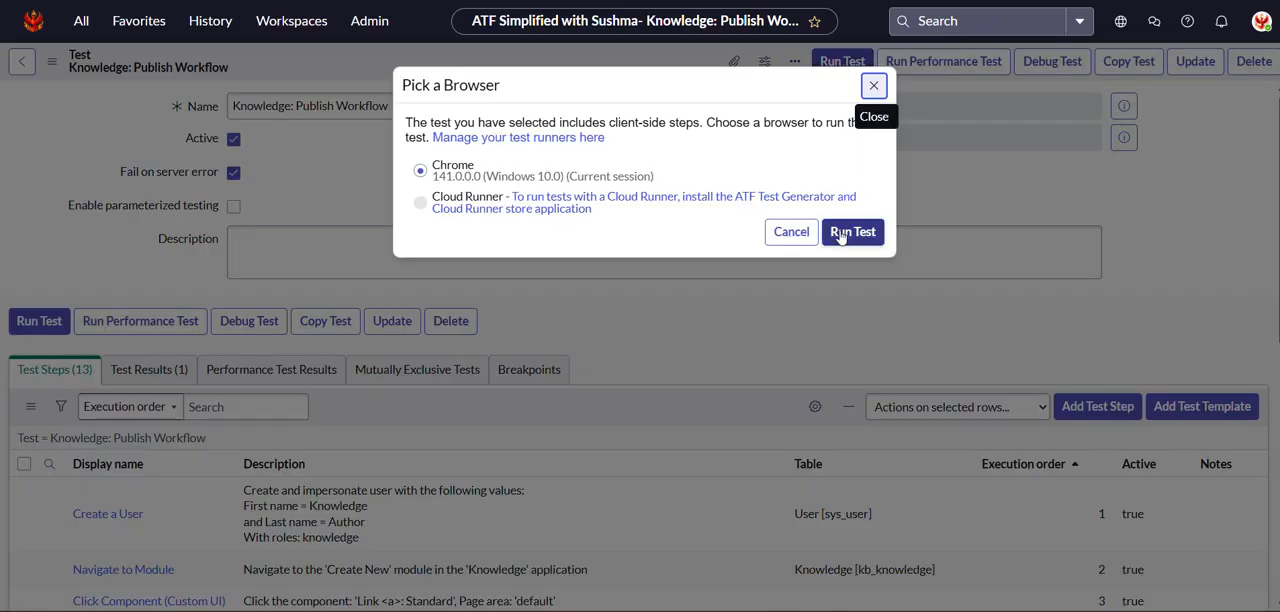
pyautogui.click(839, 232)
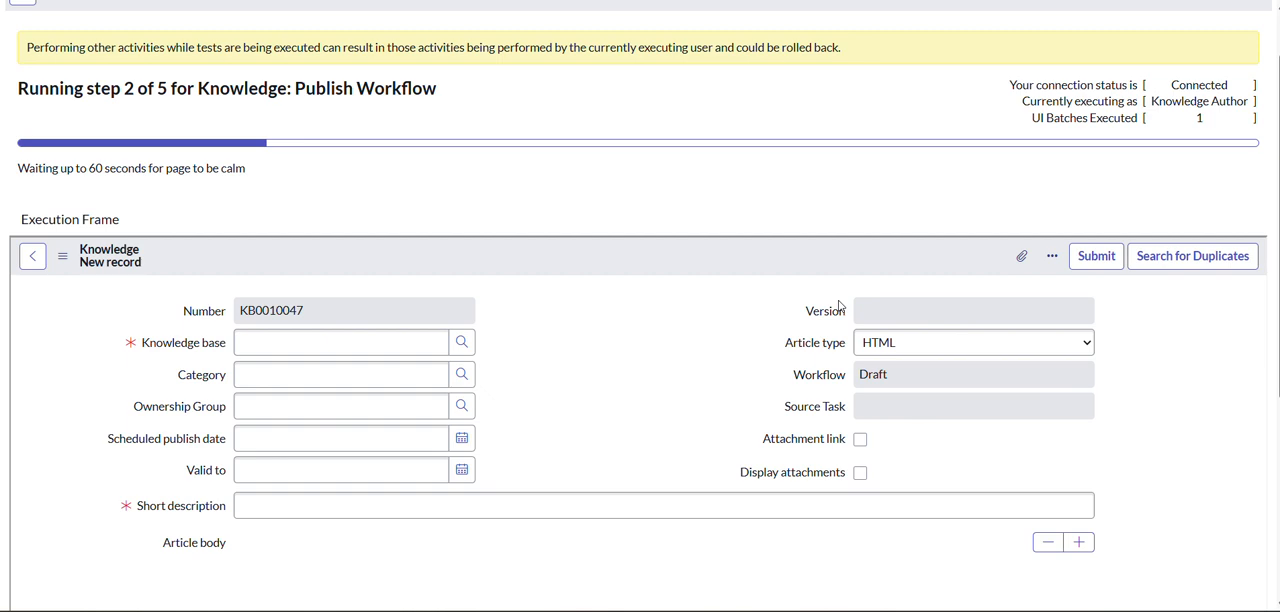
# Inspect the Runner Preferences of the Client Test Runner and close them again.
pyautogui.scroll(1, 840, 306)
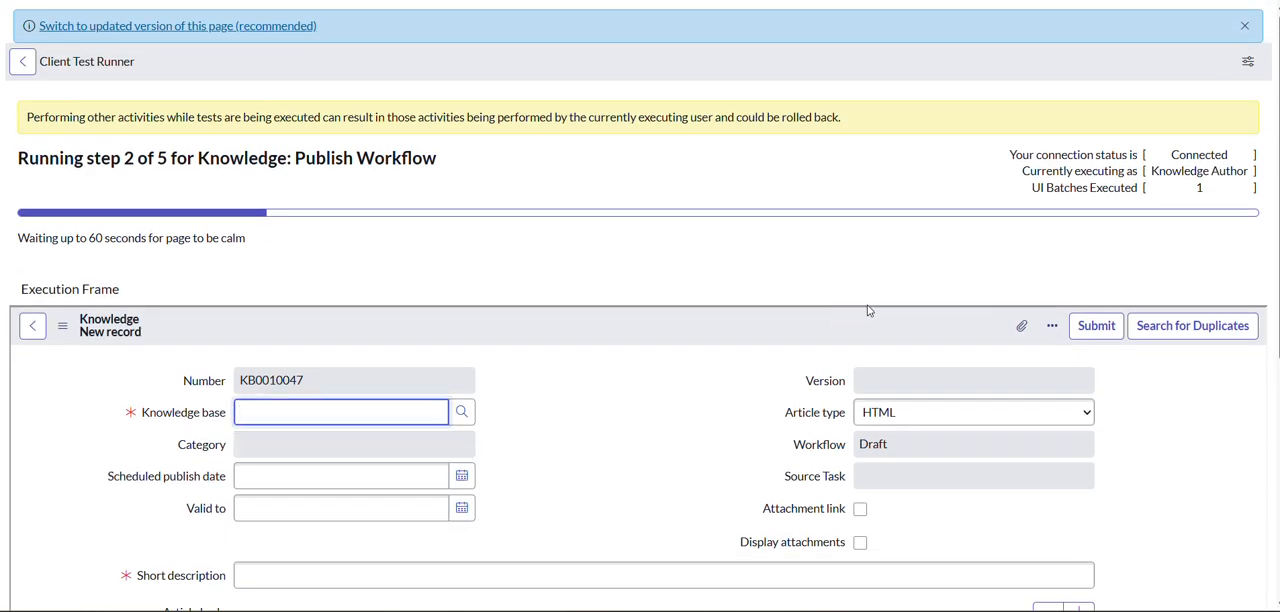
pyautogui.click(1248, 61)
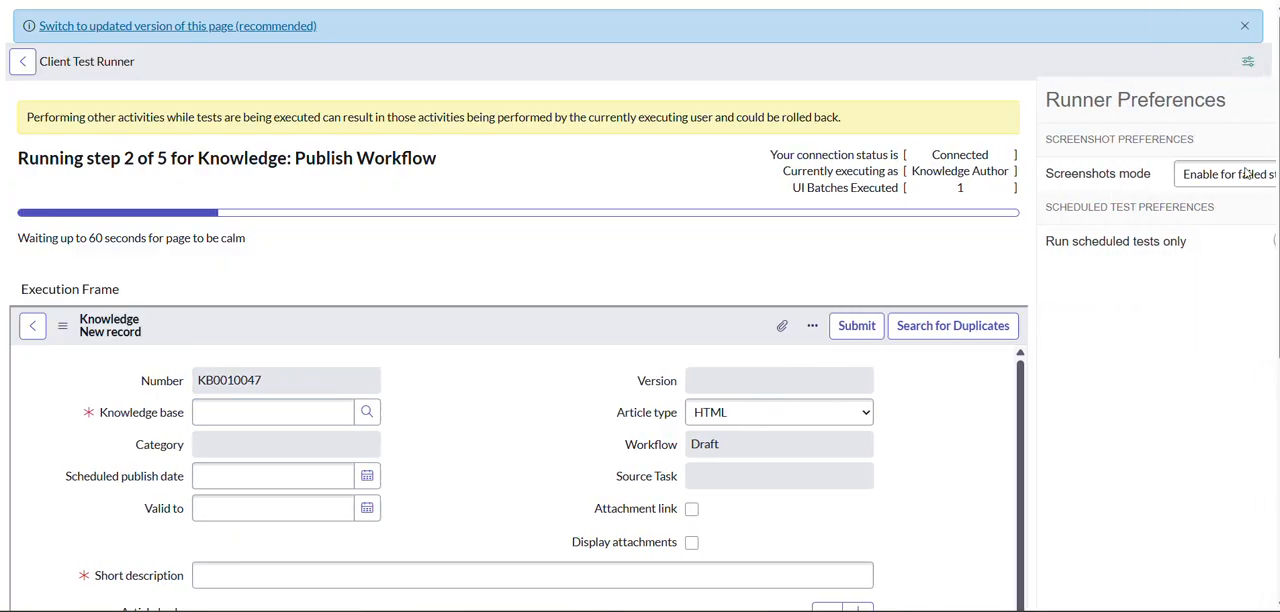
pyautogui.click(1248, 61)
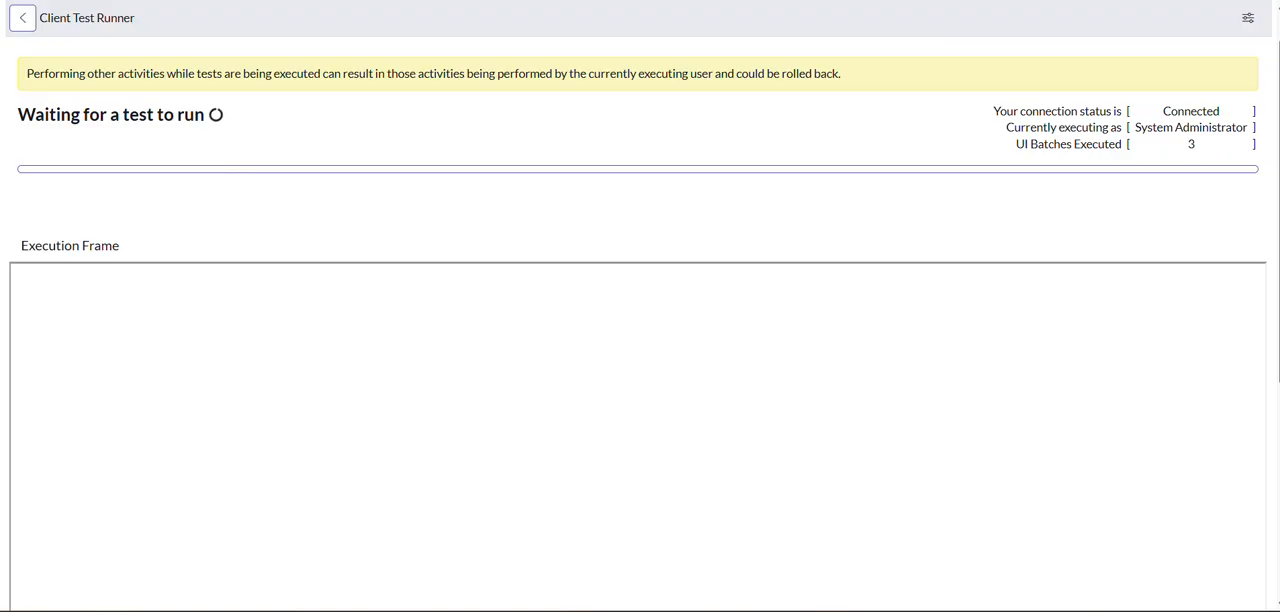
# Return to the test record's browser tab and open the result of the completed test run.
pyautogui.hotkey('ctrl', 'shift', 'Tab')
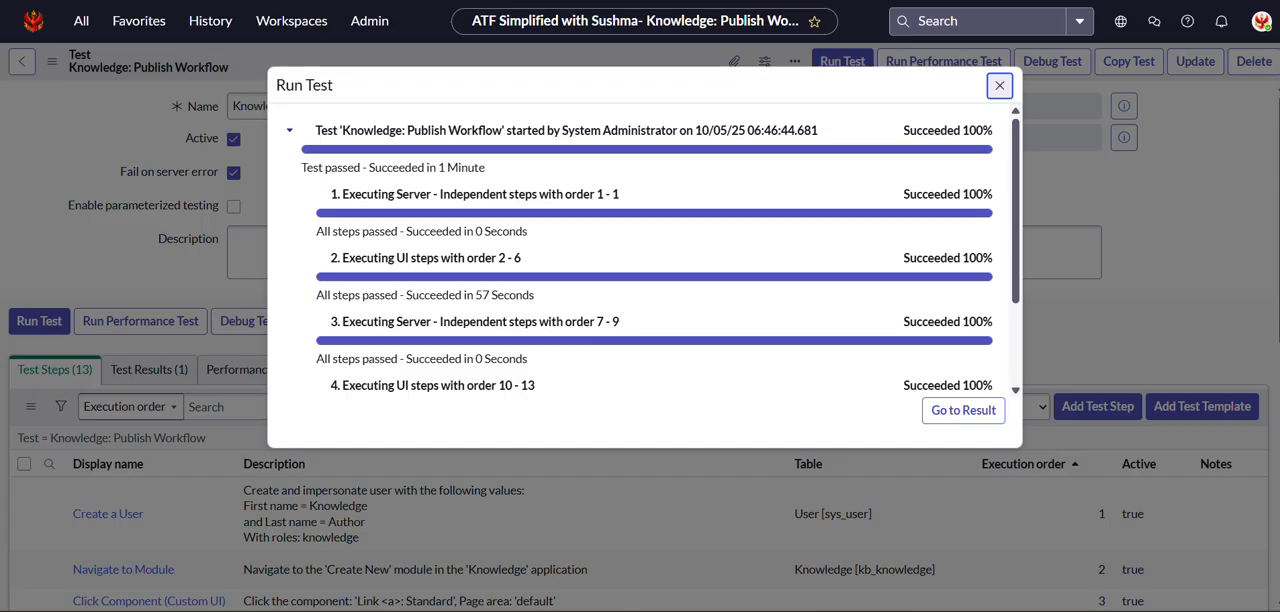
pyautogui.scroll(-2, 757, 335)
pyautogui.click(963, 410)
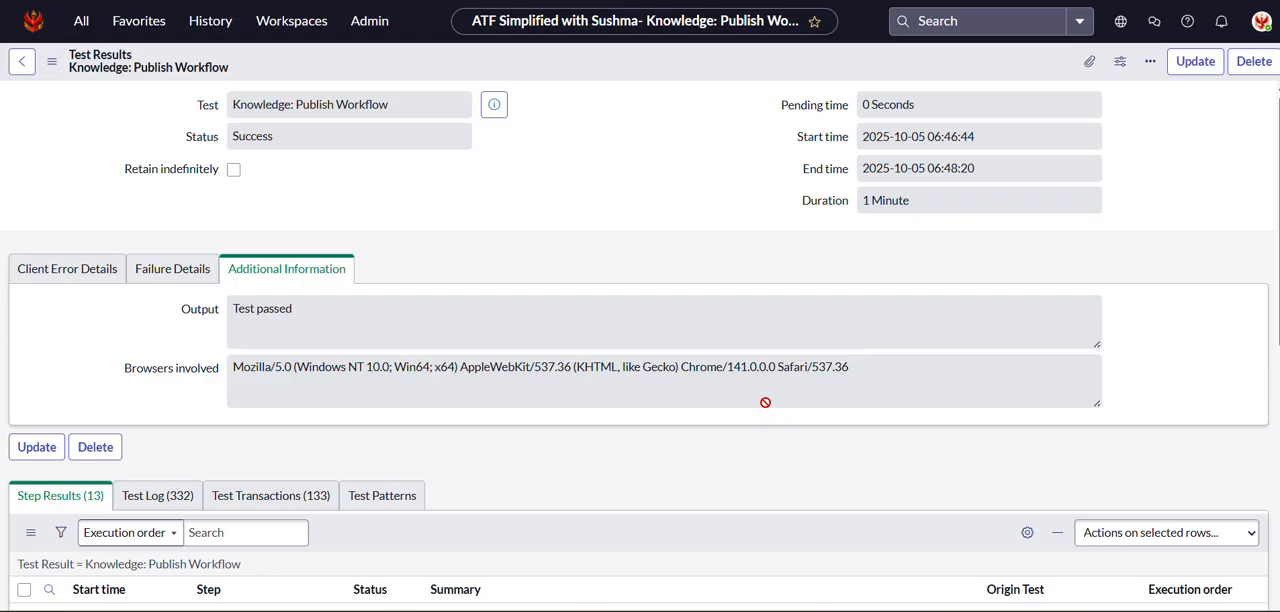
# Examine the status and summary of each step result, especially the server-side script's approver log and the Impersonate step.
pyautogui.scroll(-3, 767, 408)
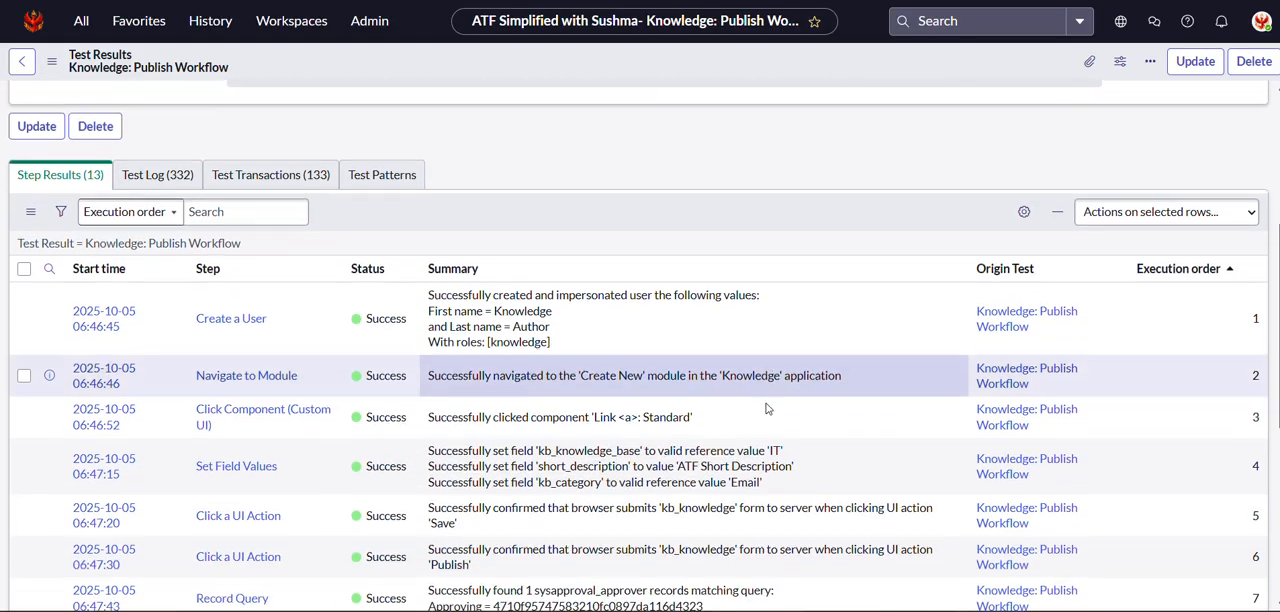
pyautogui.scroll(-3, 767, 408)
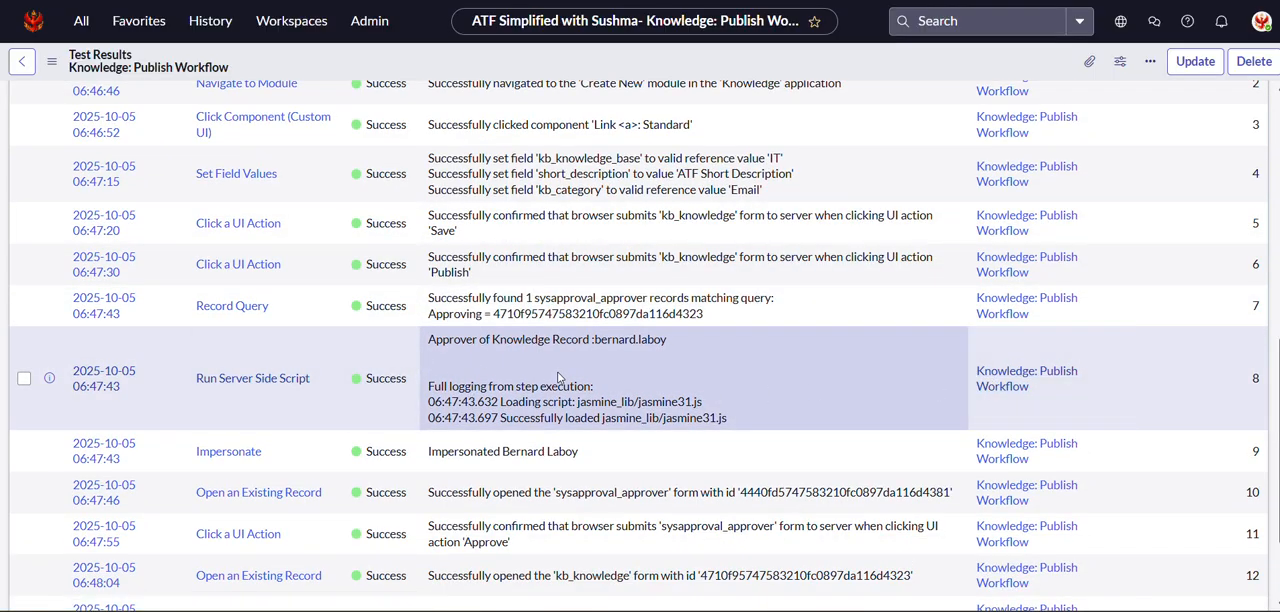
pyautogui.click(426, 342)
pyautogui.moveTo(426, 342); pyautogui.dragTo(592, 338)
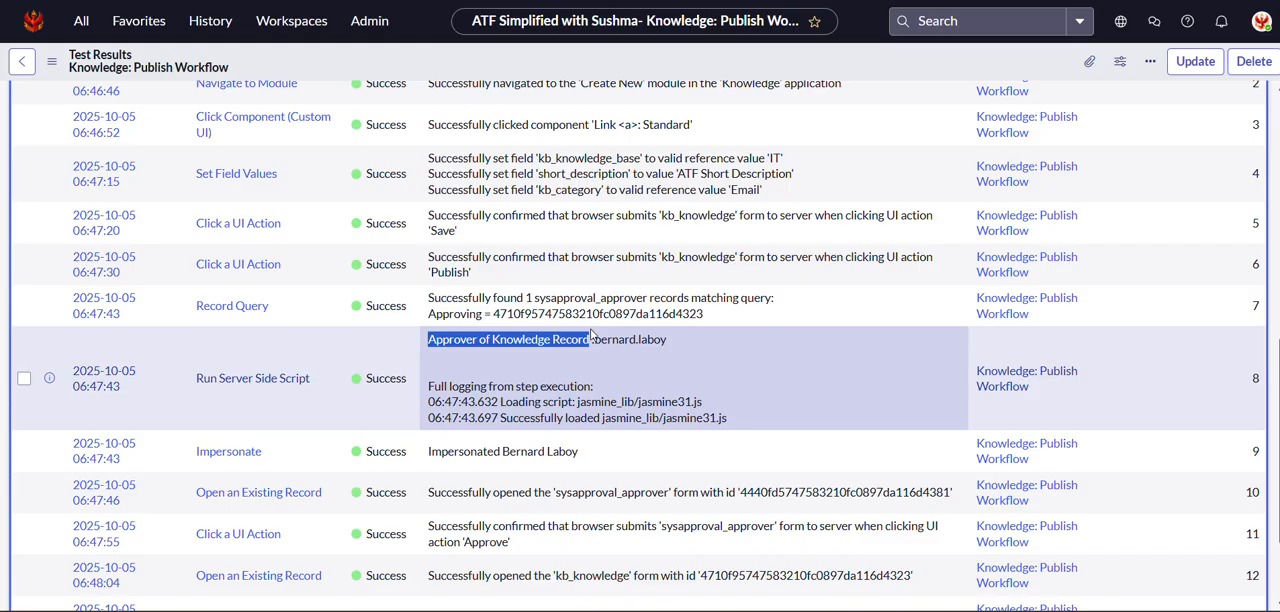
pyautogui.click(604, 371)
pyautogui.moveTo(669, 341); pyautogui.dragTo(431, 350)
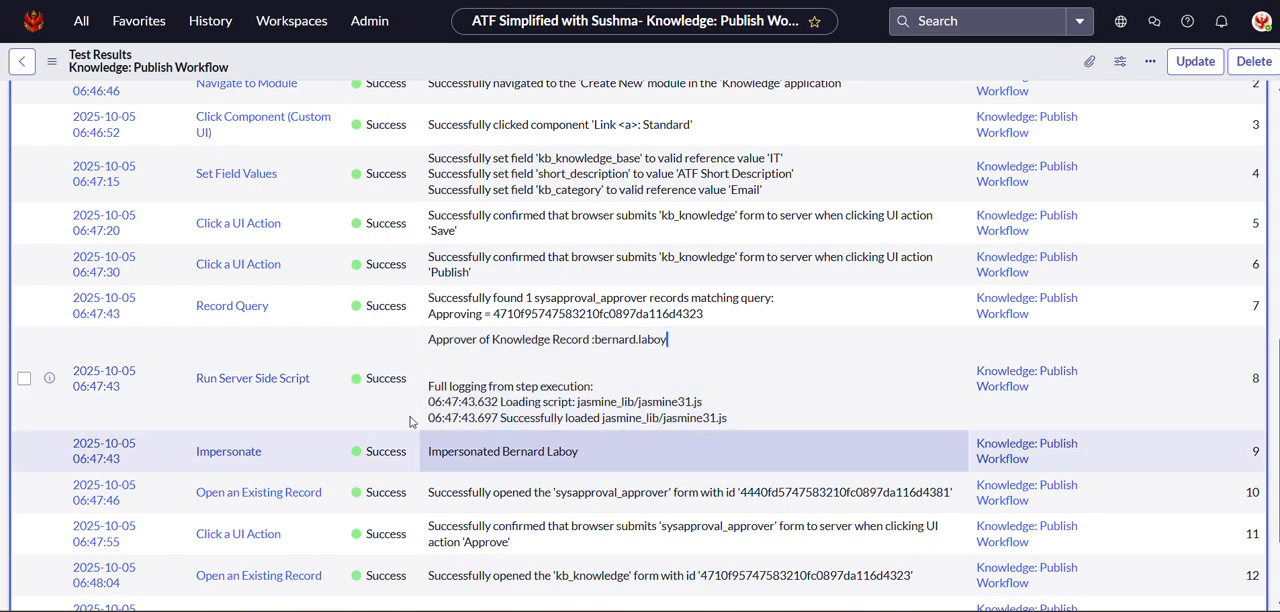
pyautogui.scroll(-3, 491, 296)
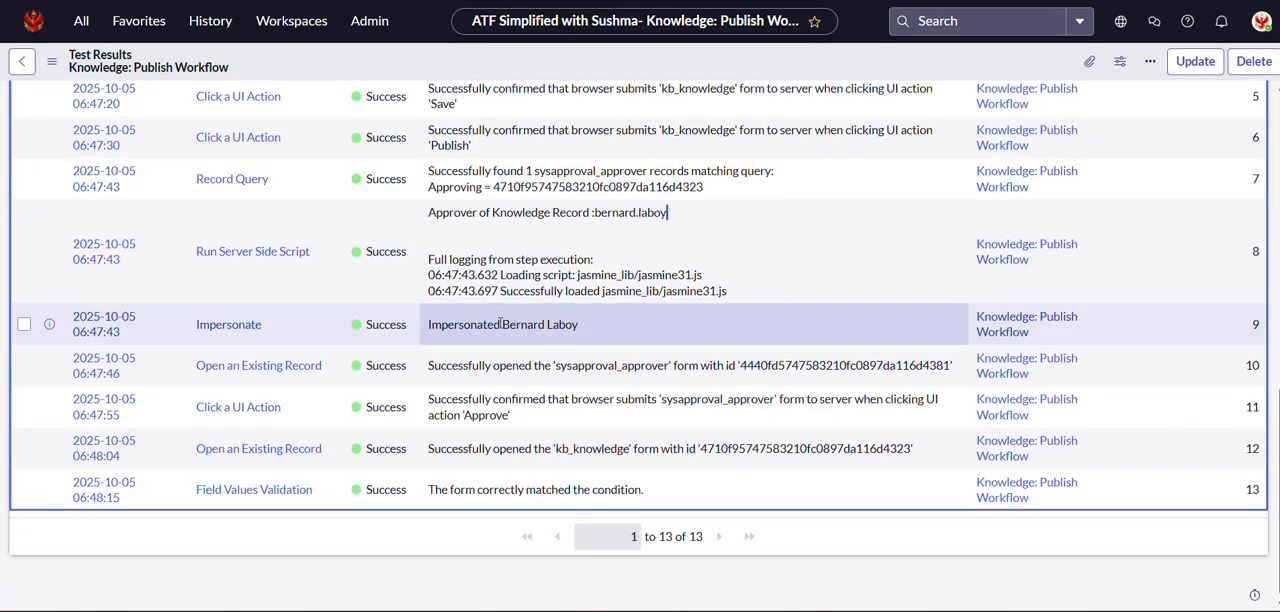
pyautogui.scroll(8, 500, 323)
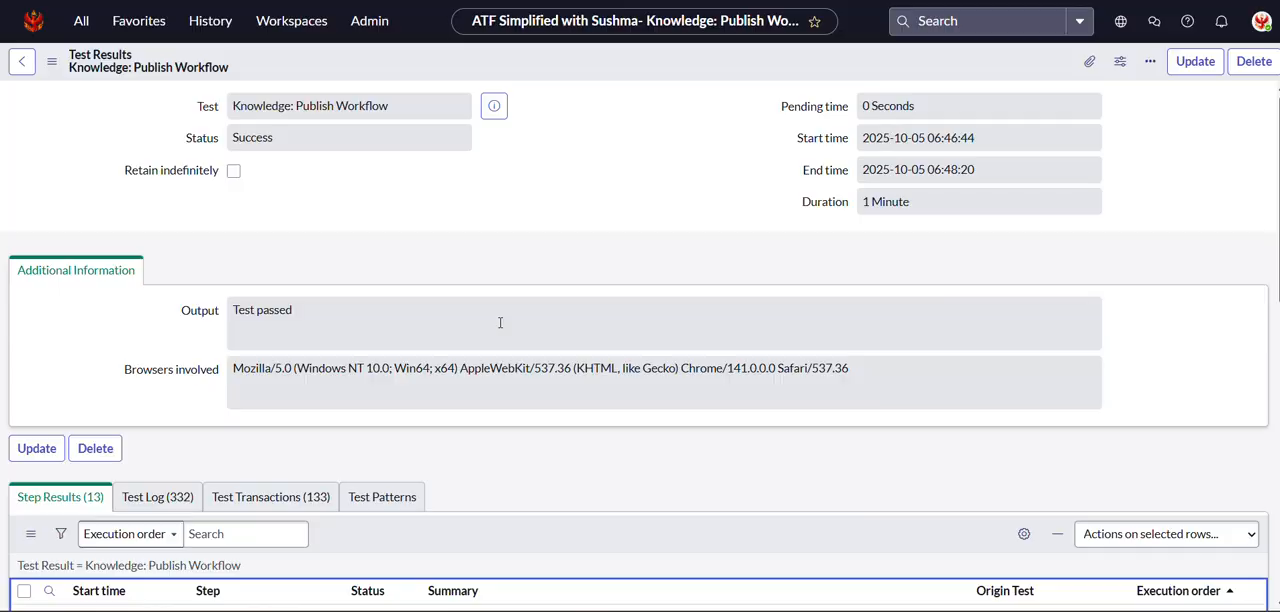